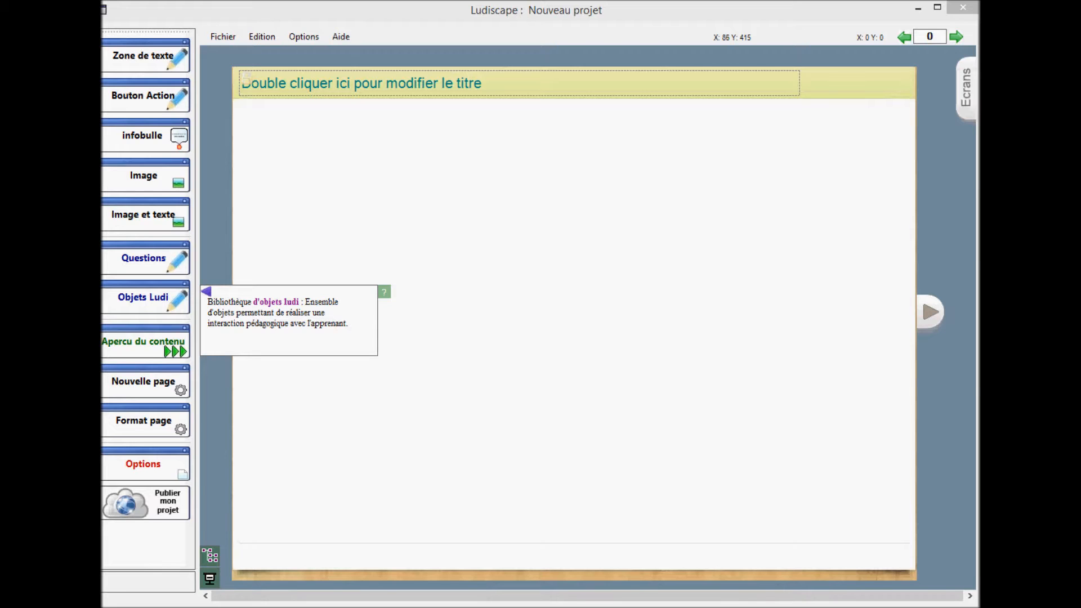
Browse the Questions types and the Objets Ludi library, then close the library.
{"action": "left_click", "coordinate": [148, 262]}
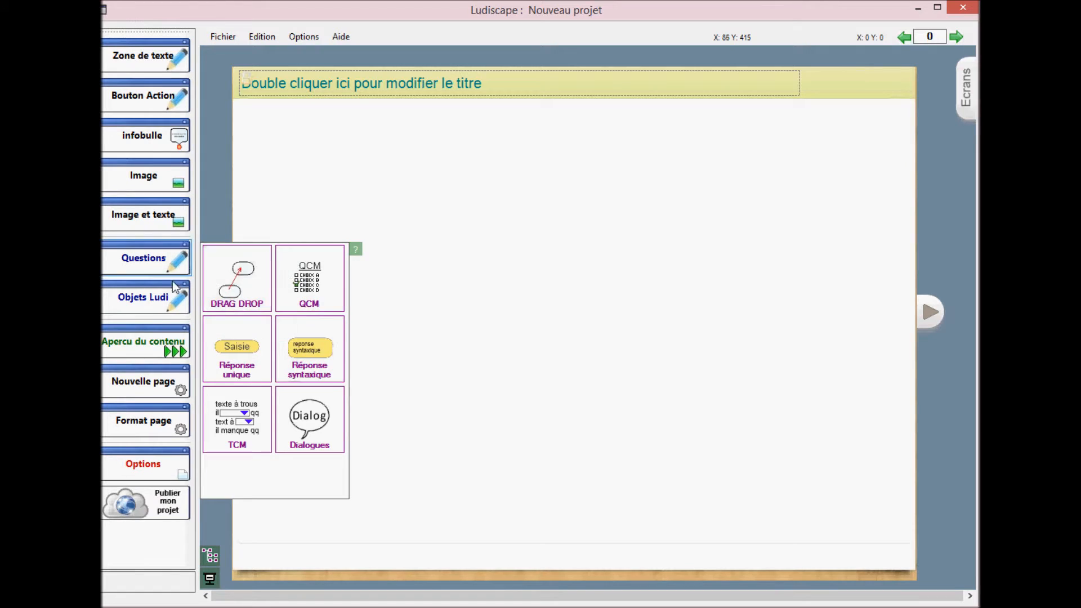
{"action": "left_click", "coordinate": [151, 303]}
{"action": "left_click_drag", "start_coordinate": [170, 18], "coordinate": [510, 72]}
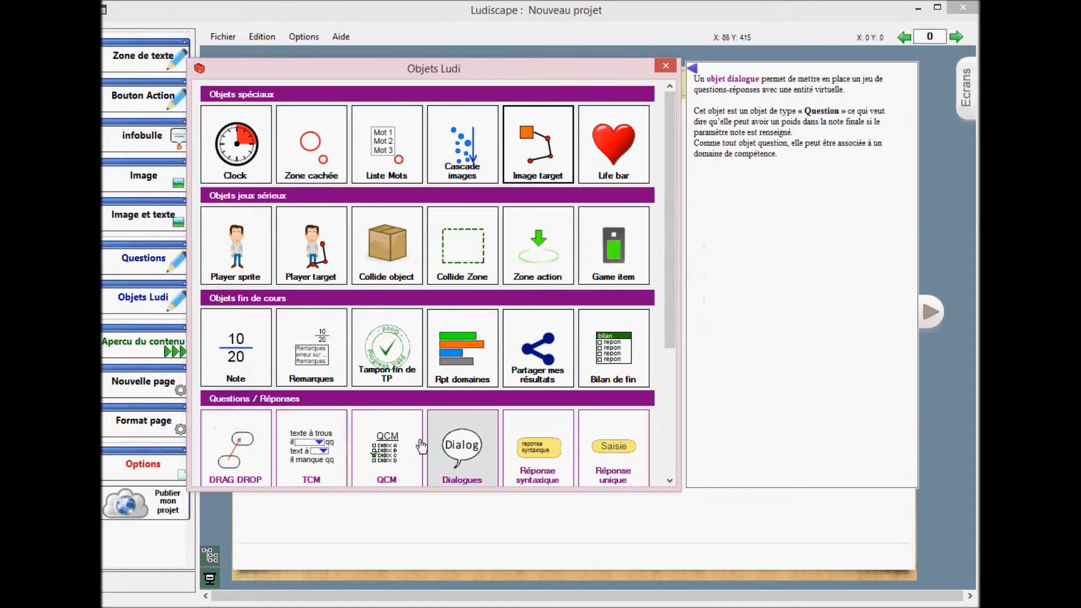
{"action": "left_click", "coordinate": [666, 65]}
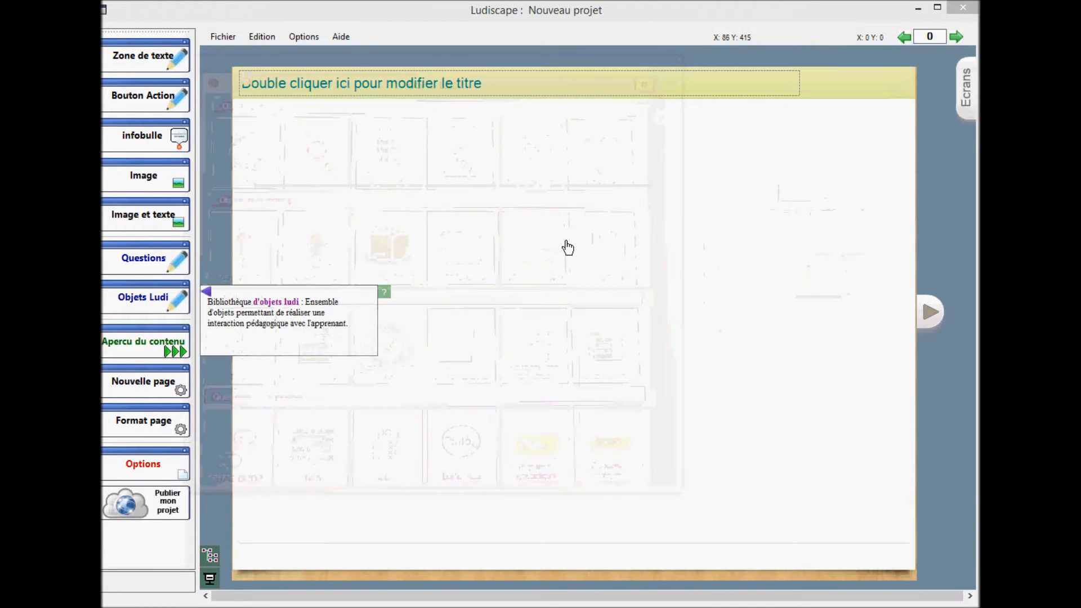
Insert a QCM question object with three answers in the middle of the page, at about X 250, Y 255.
{"action": "left_click", "coordinate": [158, 265]}
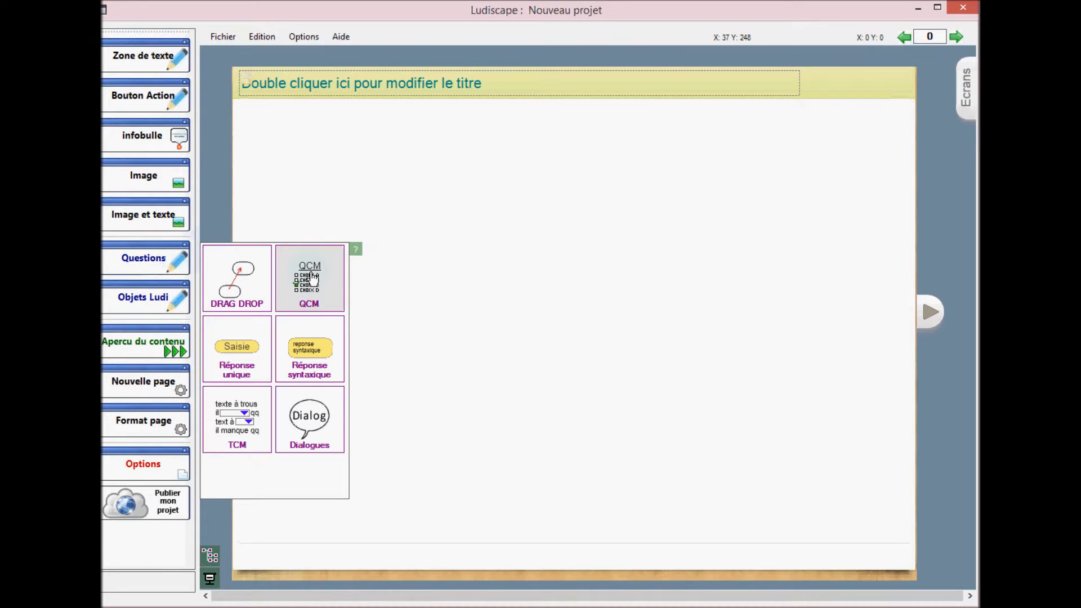
{"action": "mouse_move", "coordinate": [313, 277]}
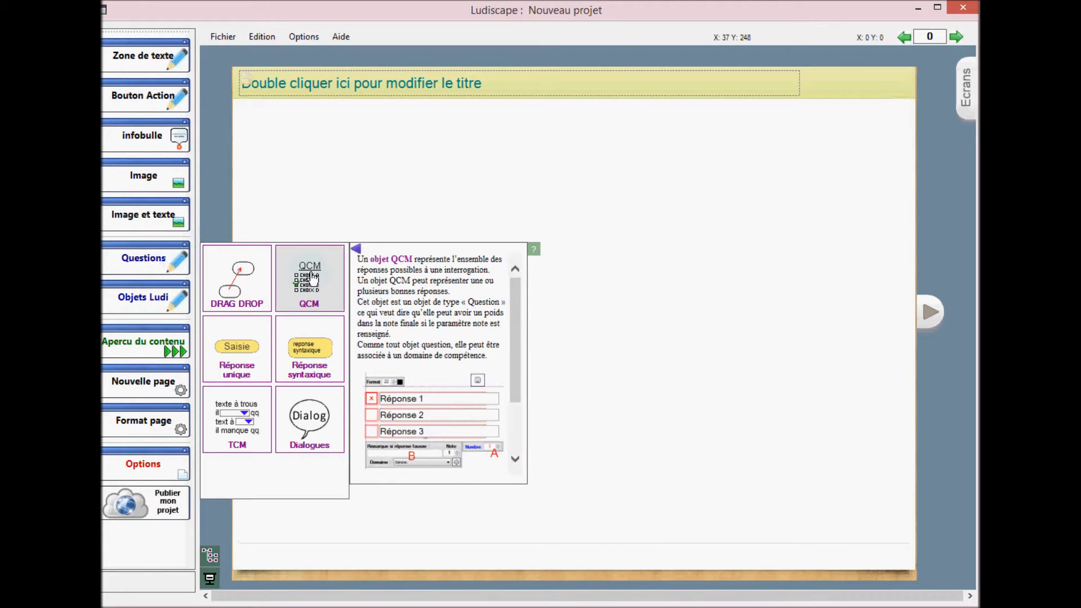
{"action": "left_click", "coordinate": [314, 277]}
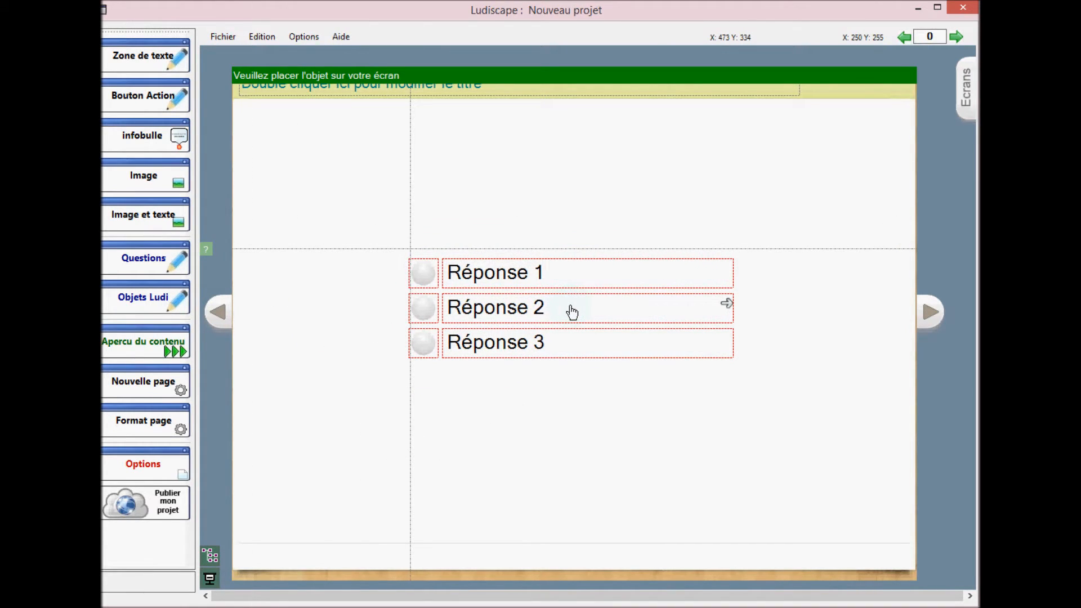
{"action": "left_click", "coordinate": [571, 311]}
{"action": "left_click", "coordinate": [463, 464]}
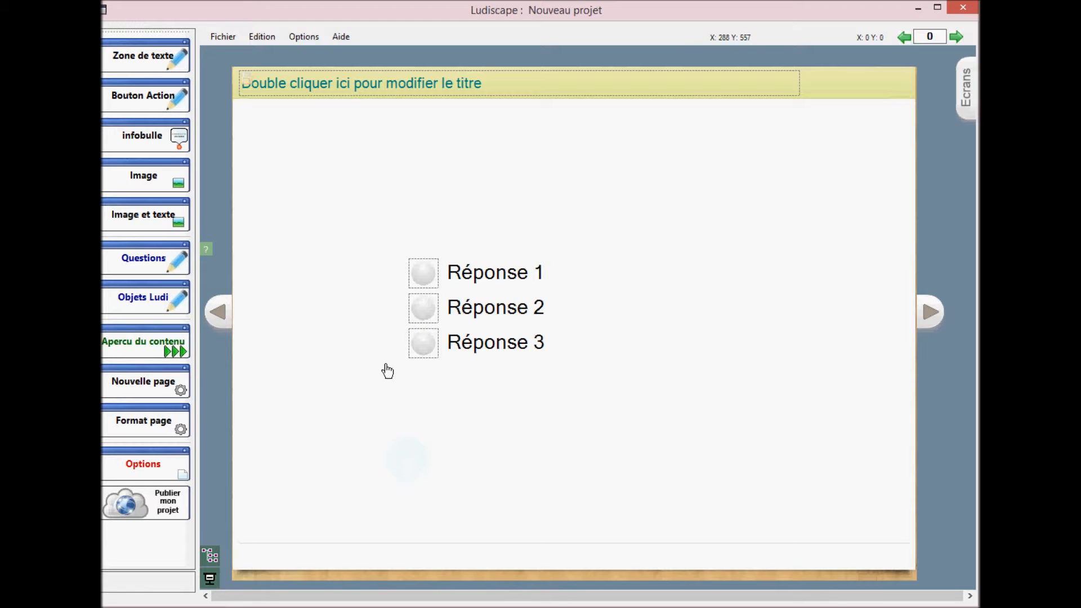
Add a text zone just above the answers, make it shorter and wider, and place it at about X 245, Y 180.
{"action": "left_click", "coordinate": [168, 65]}
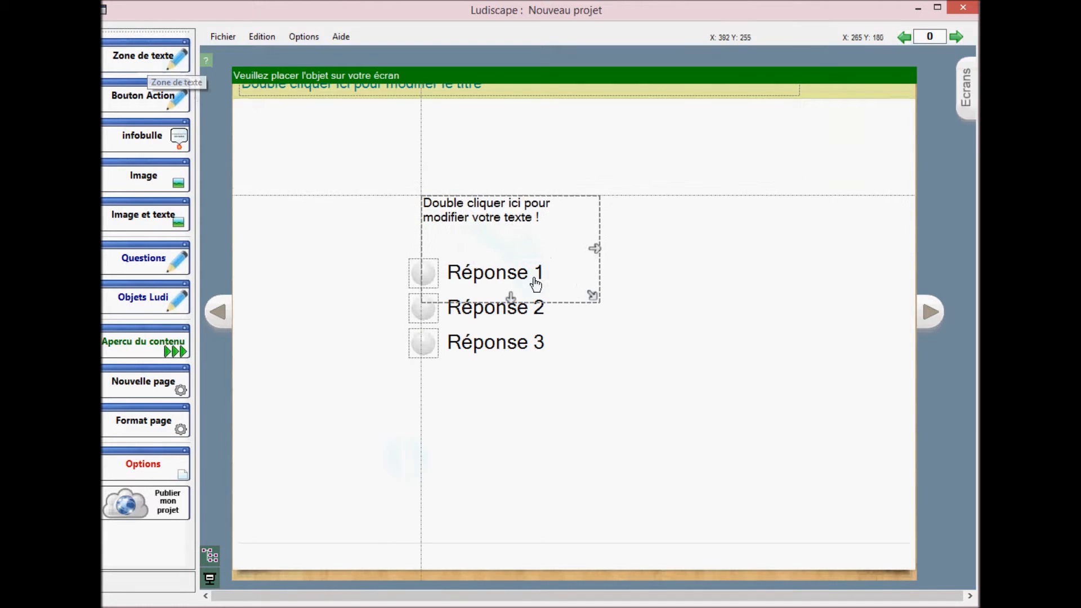
{"action": "left_click", "coordinate": [503, 252]}
{"action": "left_click_drag", "start_coordinate": [503, 284], "coordinate": [504, 241]}
{"action": "left_click_drag", "start_coordinate": [590, 221], "coordinate": [671, 222]}
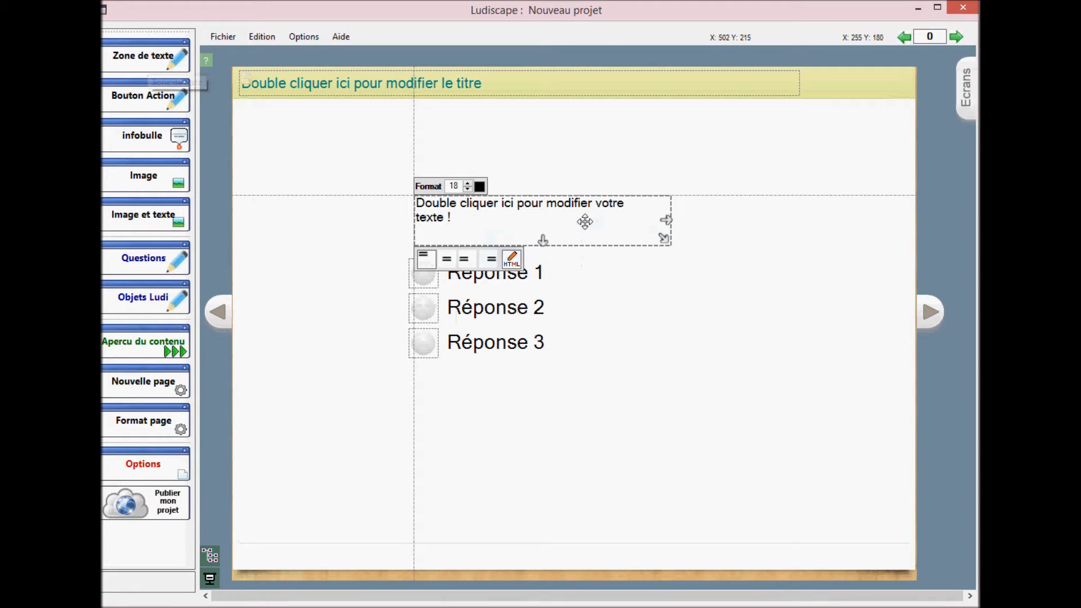
{"action": "left_click_drag", "start_coordinate": [586, 222], "coordinate": [579, 223]}
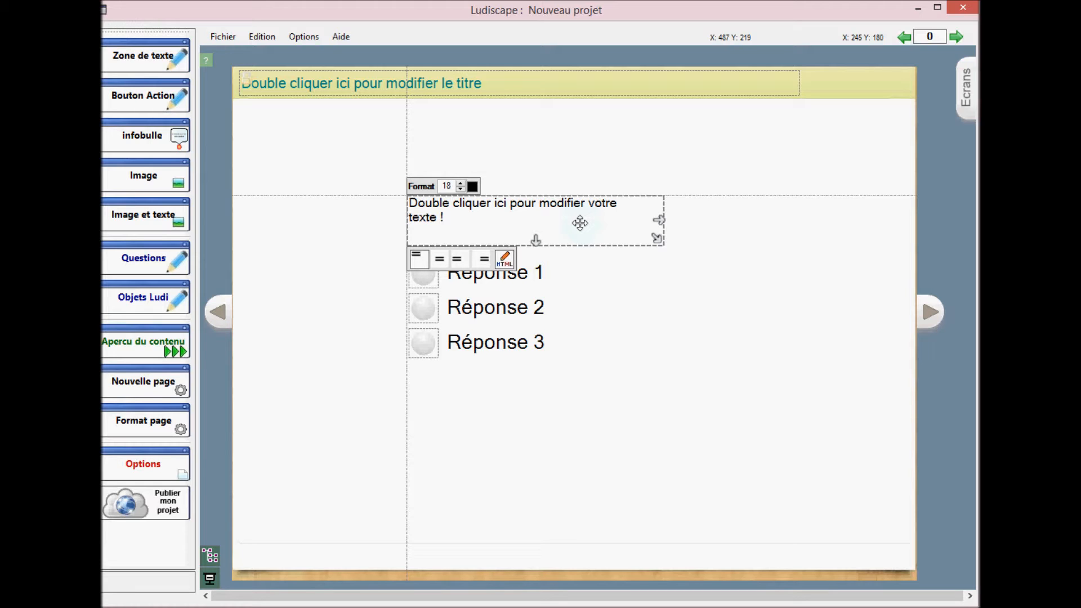
Write the question "6 + 13 = ?" in the text zone above the answers and enlarge its font.
{"action": "double_click", "coordinate": [547, 217]}
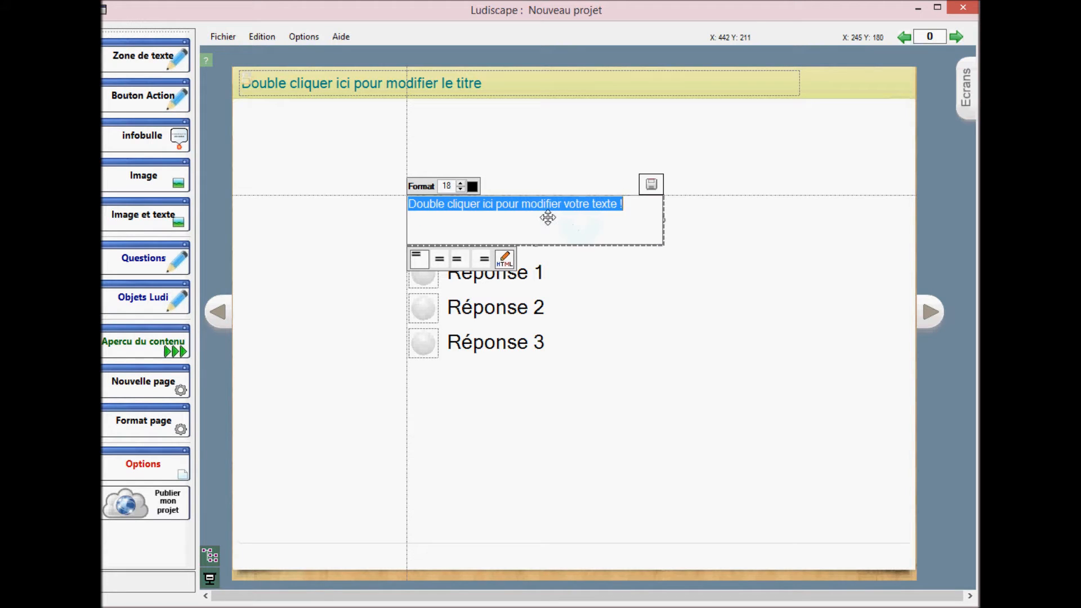
{"action": "type", "text": "6 + 13 = ?"}
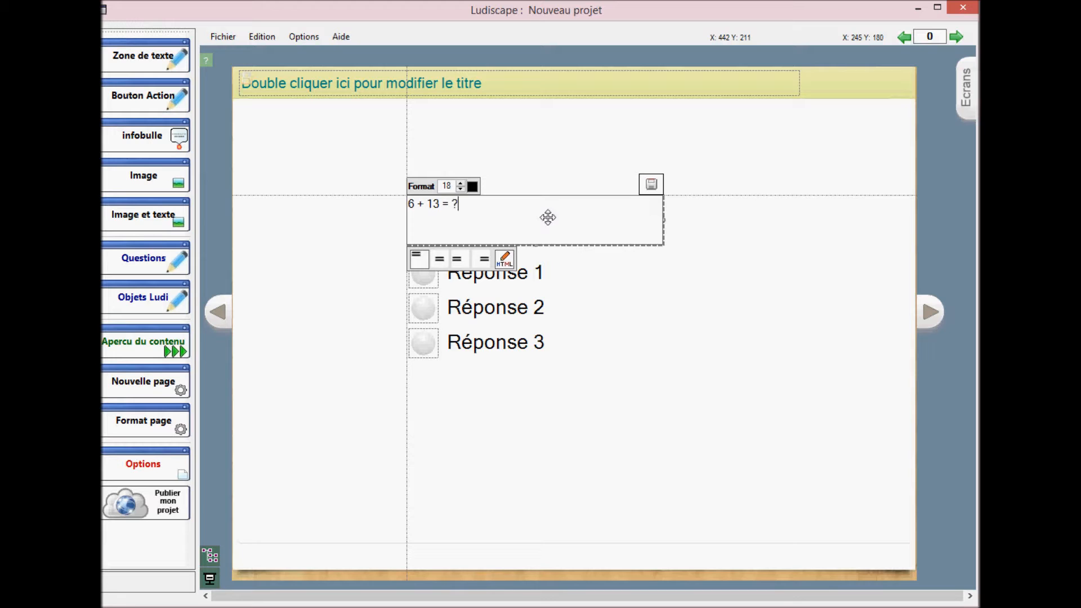
{"action": "left_click", "coordinate": [649, 190]}
{"action": "double_click", "coordinate": [498, 210]}
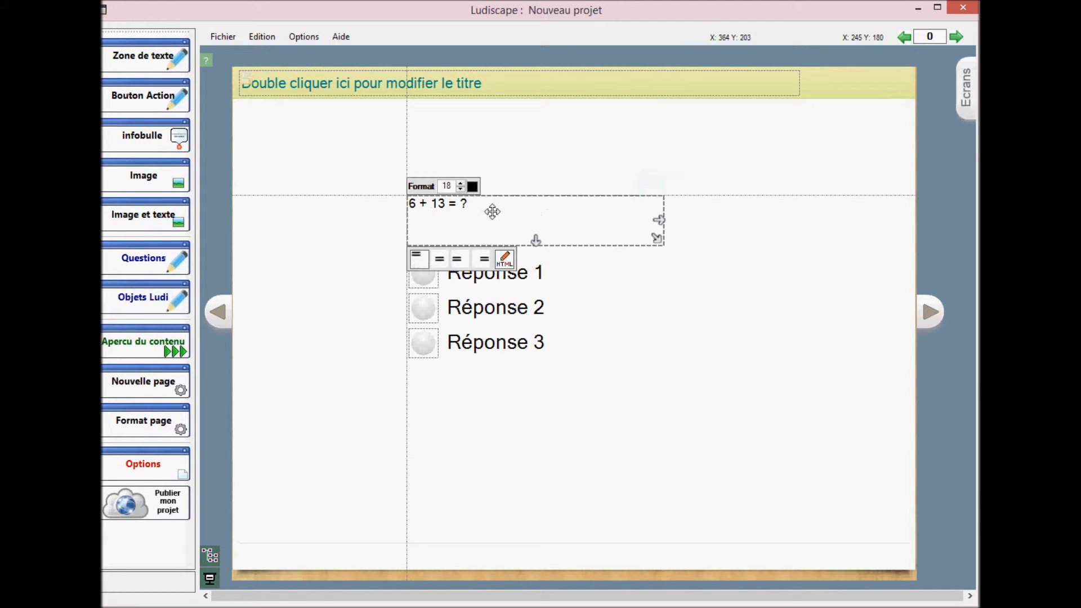
{"action": "left_click", "coordinate": [454, 184]}
{"action": "scroll", "coordinate": [454, 185], "scroll_direction": "up", "scroll_amount": 2}
{"action": "scroll", "coordinate": [453, 185], "scroll_direction": "up", "scroll_amount": 2}
{"action": "left_click", "coordinate": [502, 162]}
Replace the three QCM answers with 18, 19 and 20, and mark 19 as the correct one.
{"action": "left_click", "coordinate": [482, 278]}
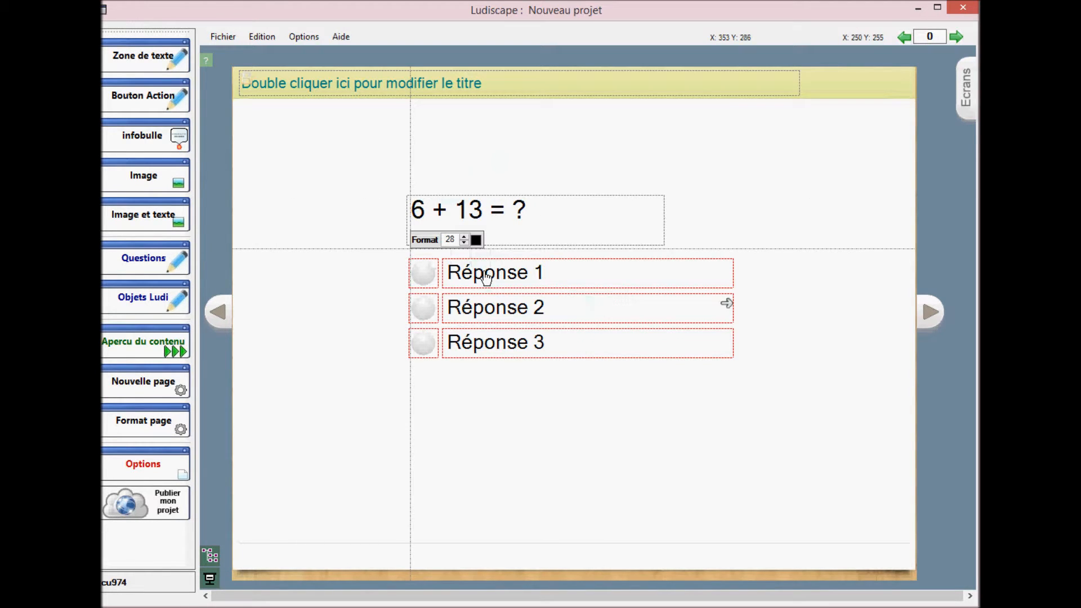
{"action": "double_click", "coordinate": [483, 275]}
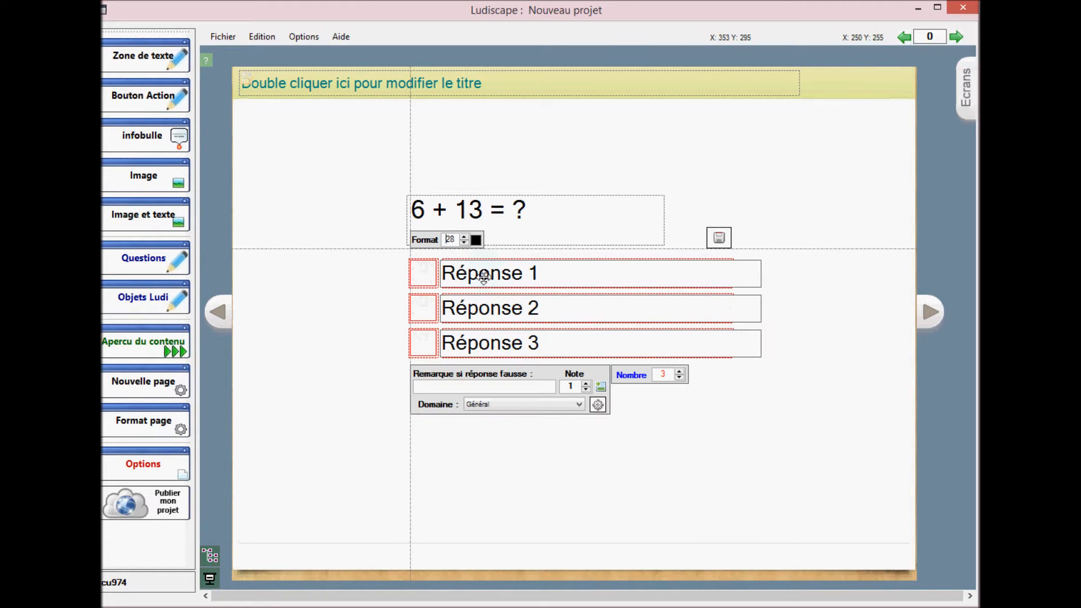
{"action": "left_click_drag", "start_coordinate": [569, 278], "coordinate": [447, 283]}
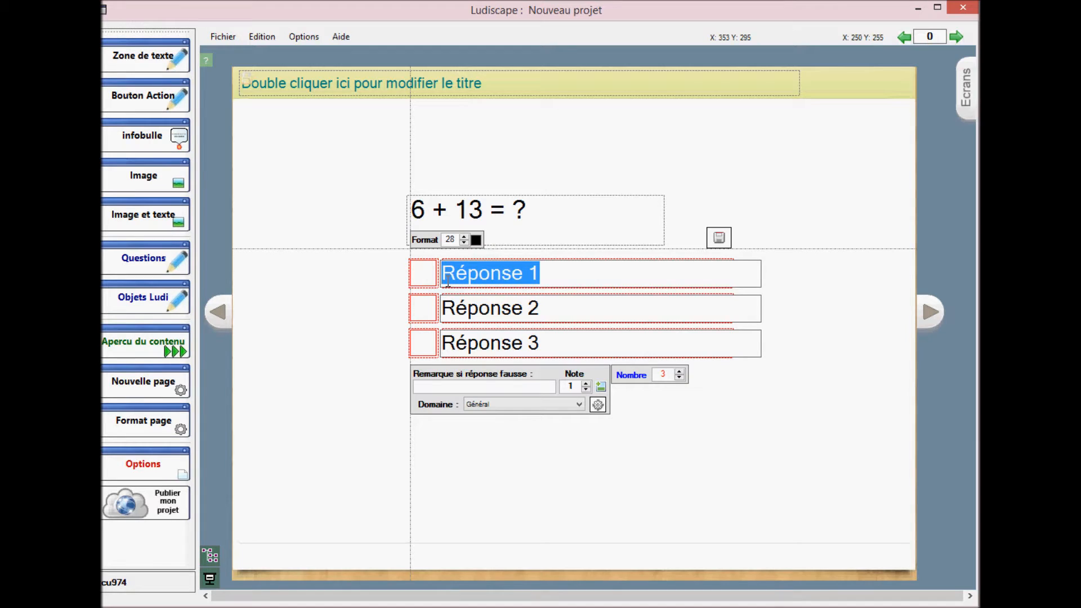
{"action": "type", "text": "18"}
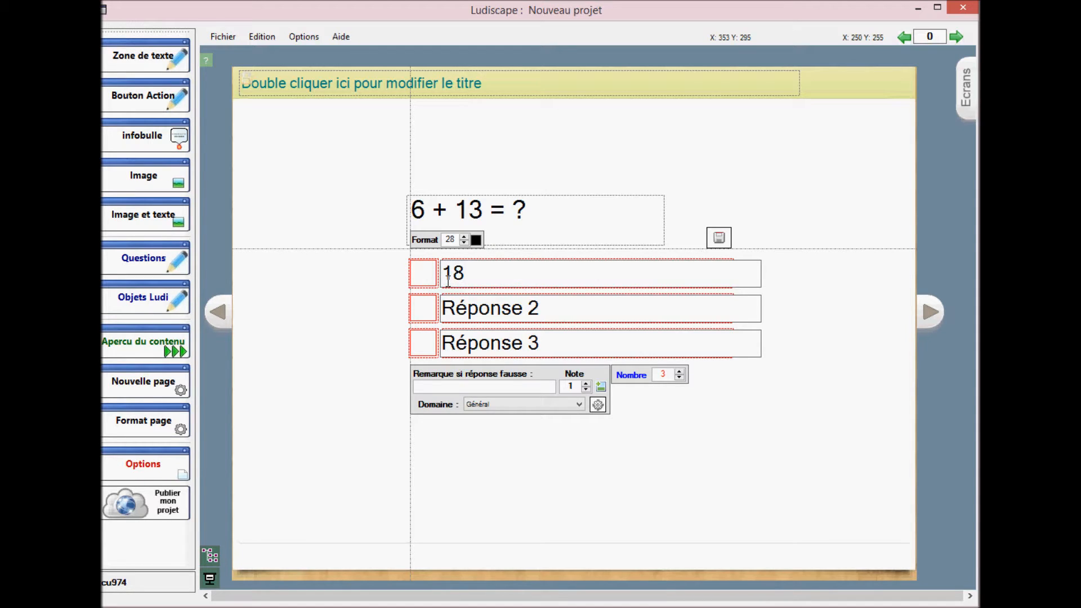
{"action": "key", "text": "Tab"}
{"action": "type", "text": "19"}
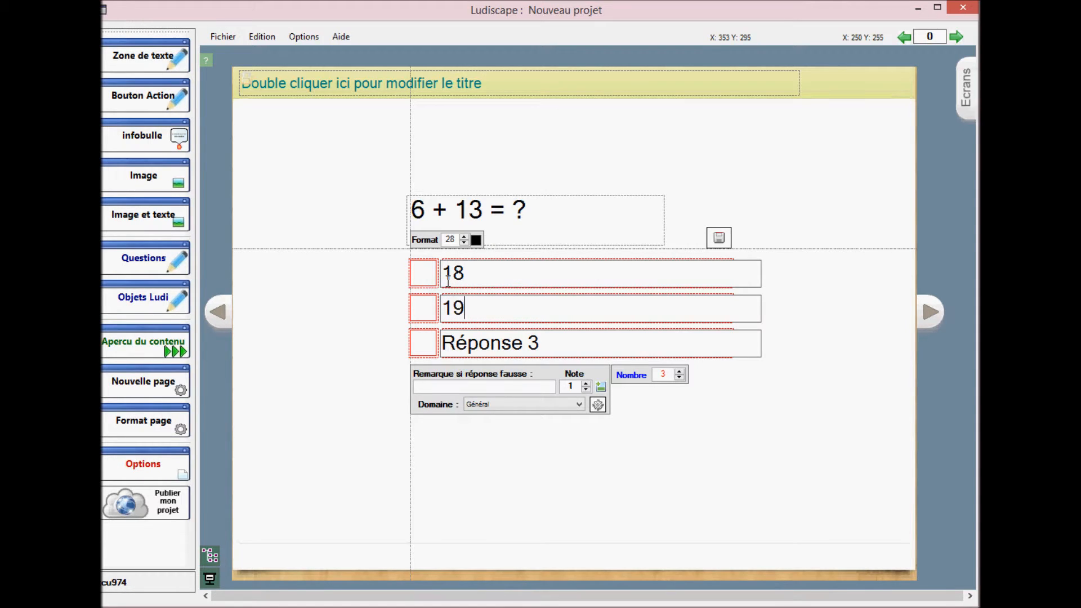
{"action": "key", "text": "Tab"}
{"action": "type", "text": "20"}
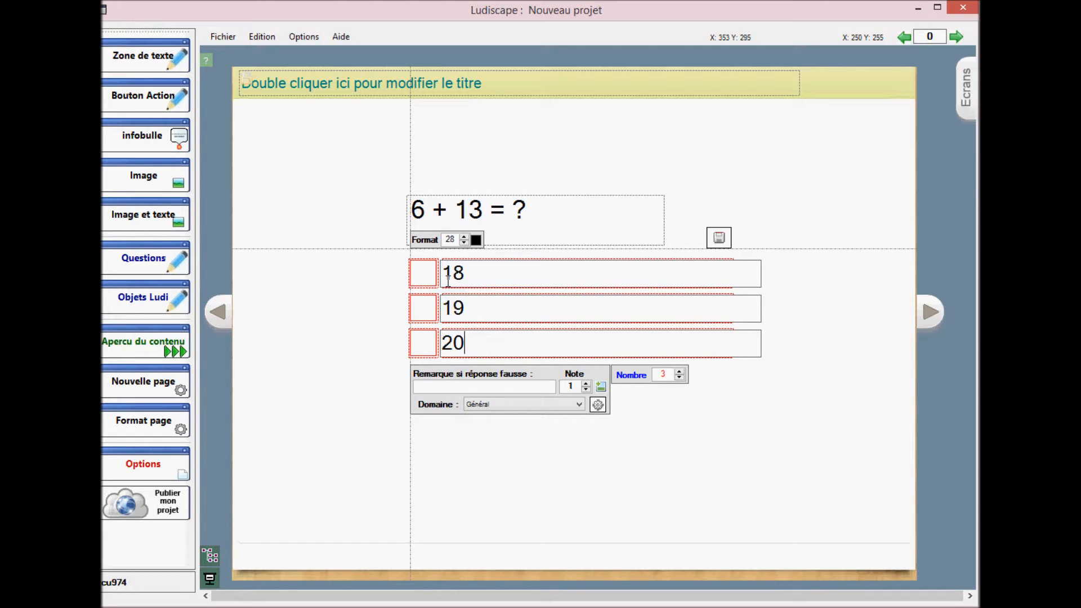
{"action": "left_click", "coordinate": [432, 314]}
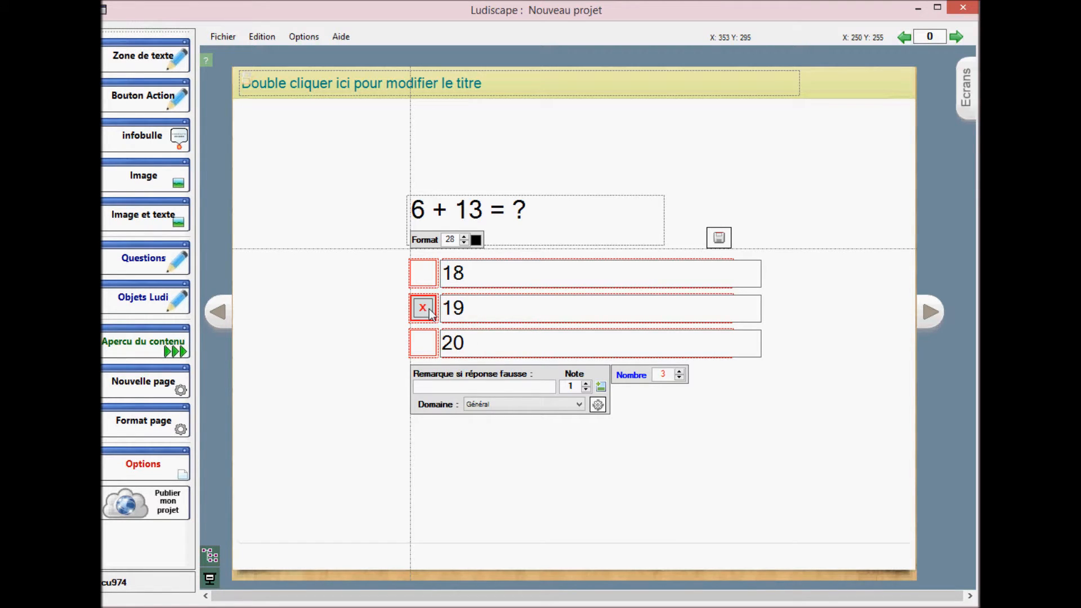
Increase the number of QCM answers to 4 and enter 21 as the fourth answer.
{"action": "left_click", "coordinate": [680, 371]}
{"action": "left_click", "coordinate": [510, 388]}
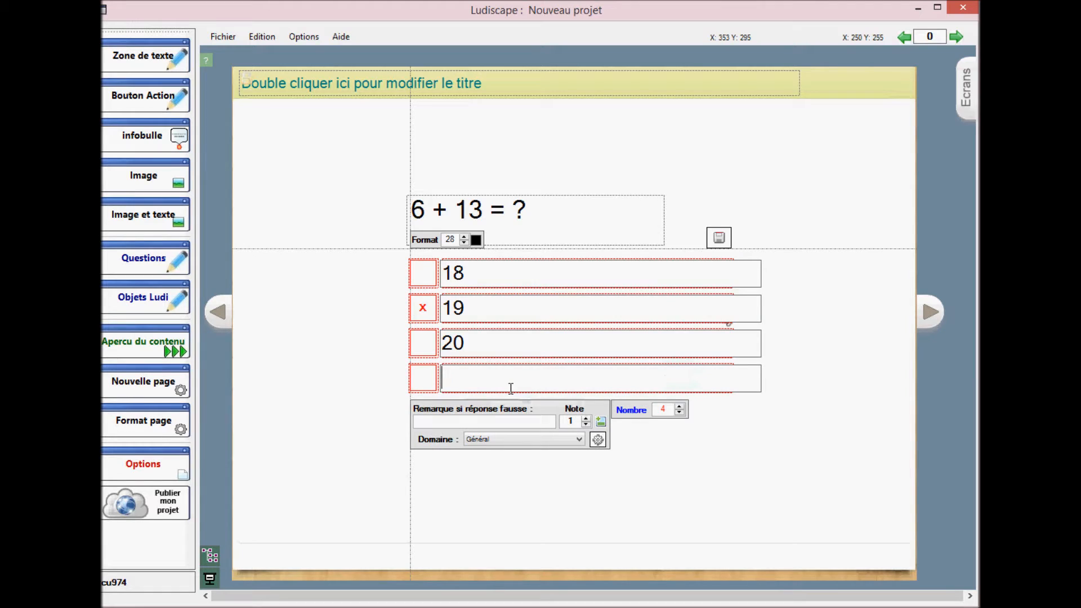
{"action": "type", "text": "21"}
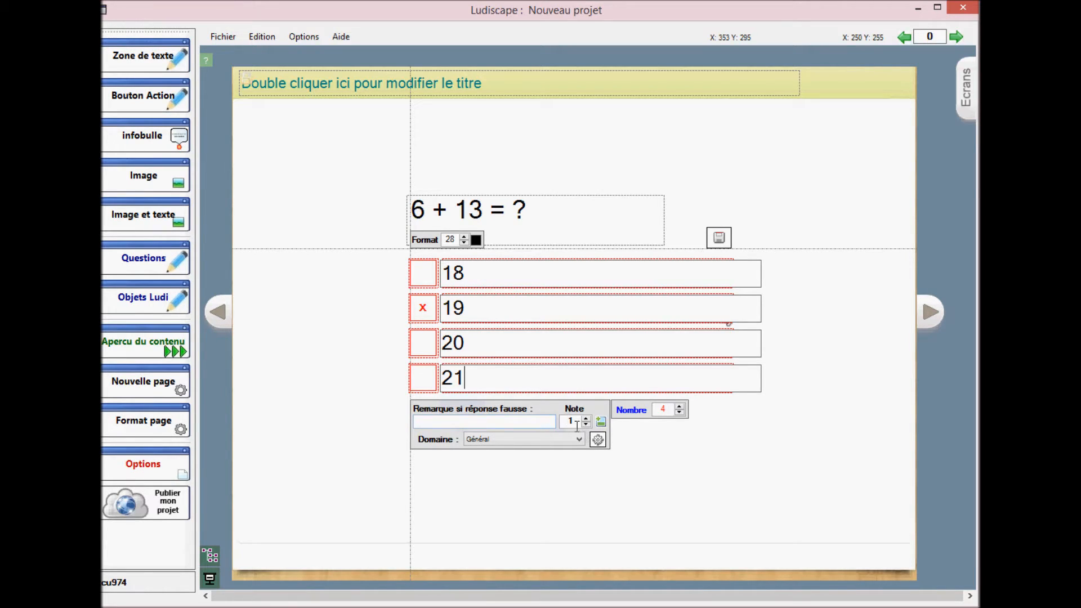
Enter "6 + 13 = 19 !" as the wrong-answer remark and save the QCM.
{"action": "left_click", "coordinate": [441, 423]}
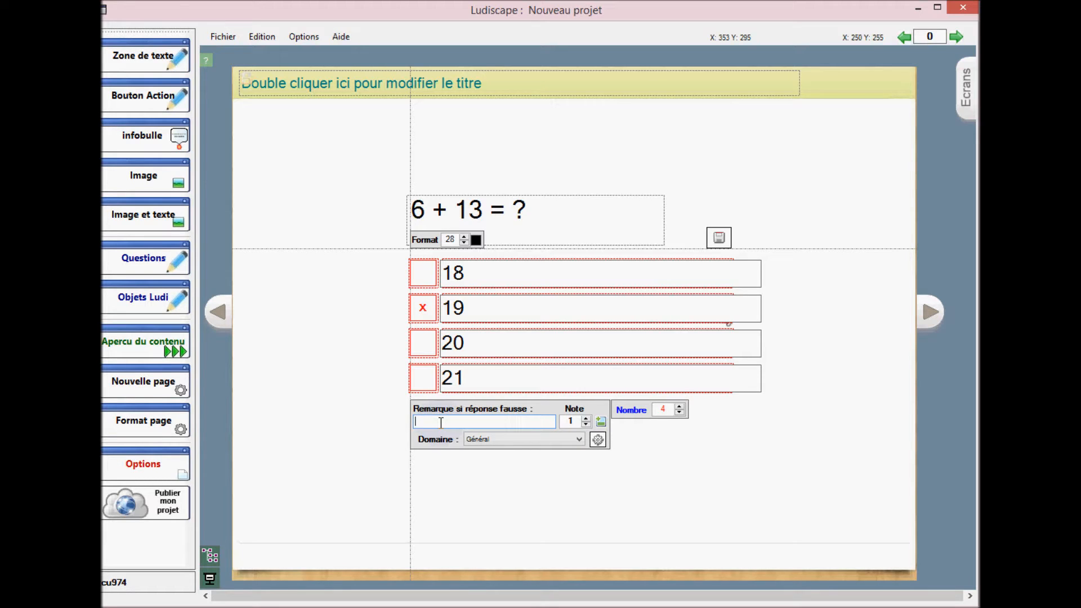
{"action": "type", "text": "6 + 13 = 19 !"}
{"action": "left_click", "coordinate": [720, 239]}
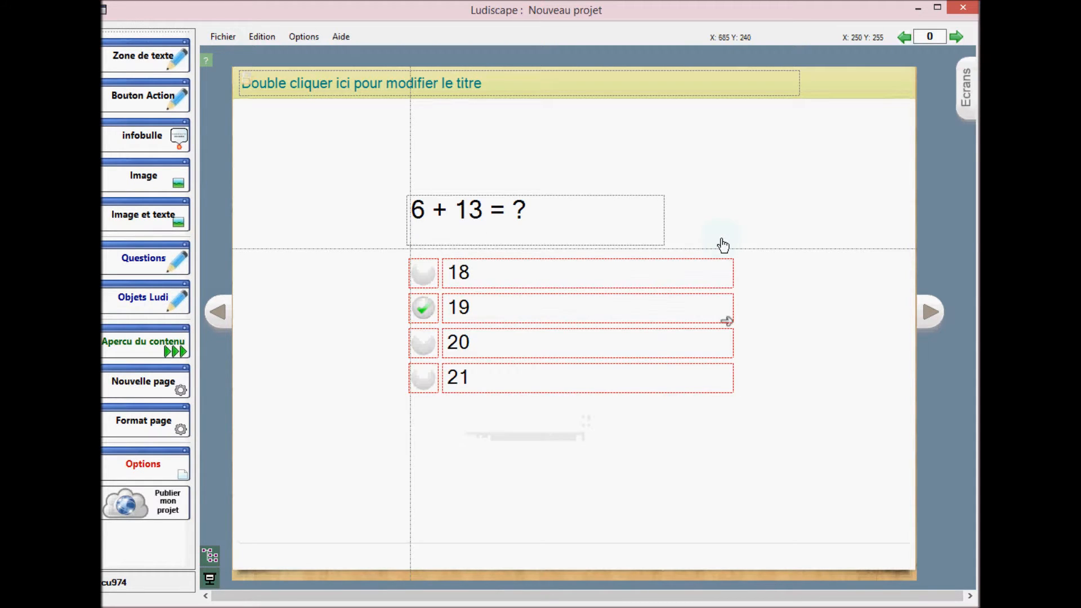
Narrow the QCM answer fields to match the question text zone, and place a SUITE action button below them at about X 610, Y 510.
{"action": "left_click_drag", "start_coordinate": [723, 320], "coordinate": [672, 319]}
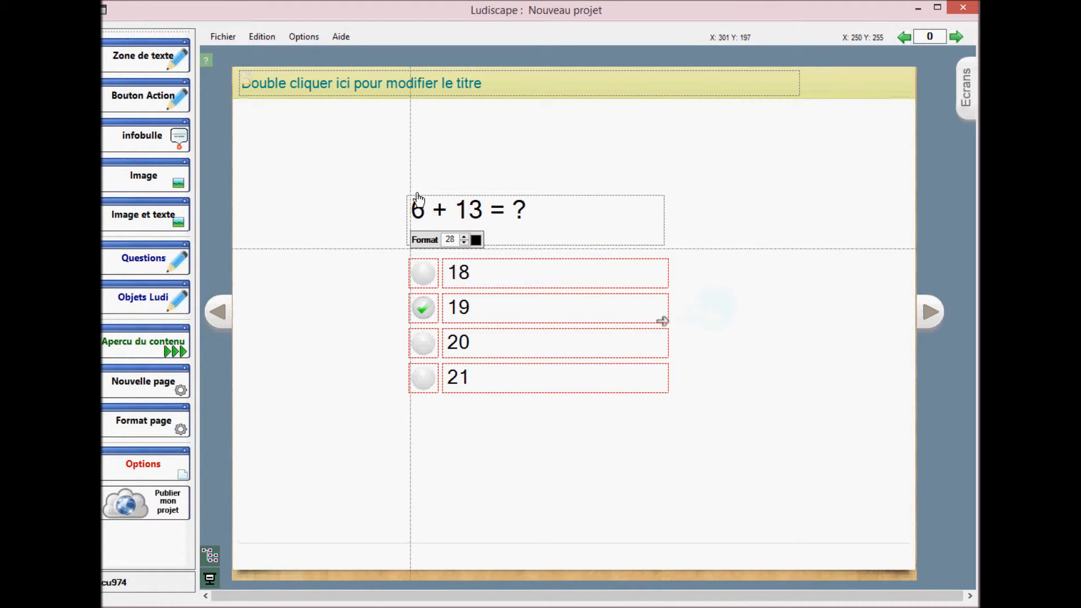
{"action": "left_click", "coordinate": [157, 98]}
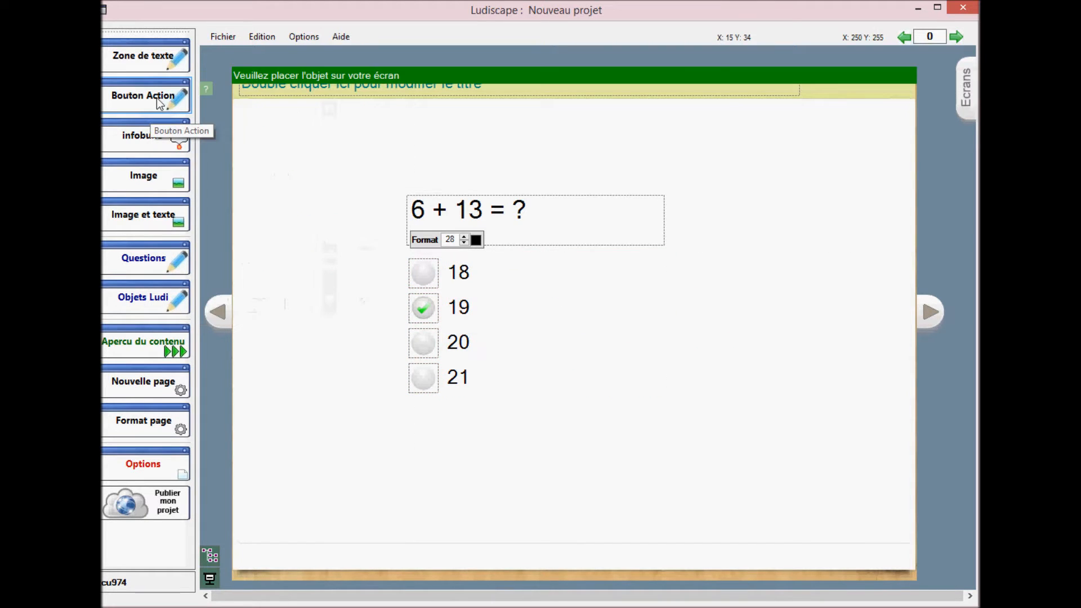
{"action": "left_click", "coordinate": [726, 457]}
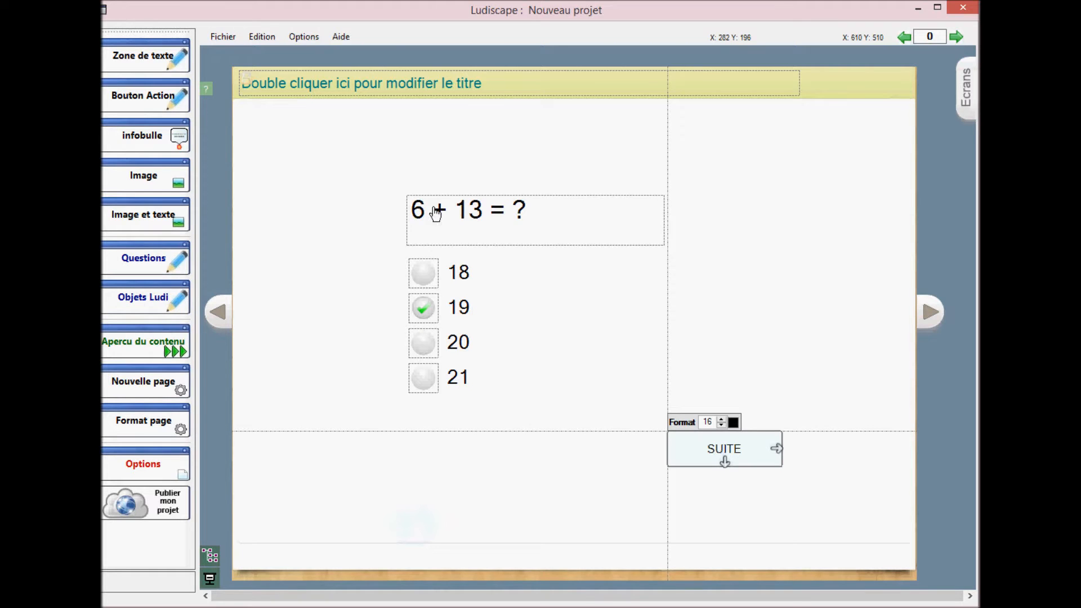
Create a new page after the QCM page and insert a DRAG DROP question on it.
{"action": "left_click", "coordinate": [929, 313]}
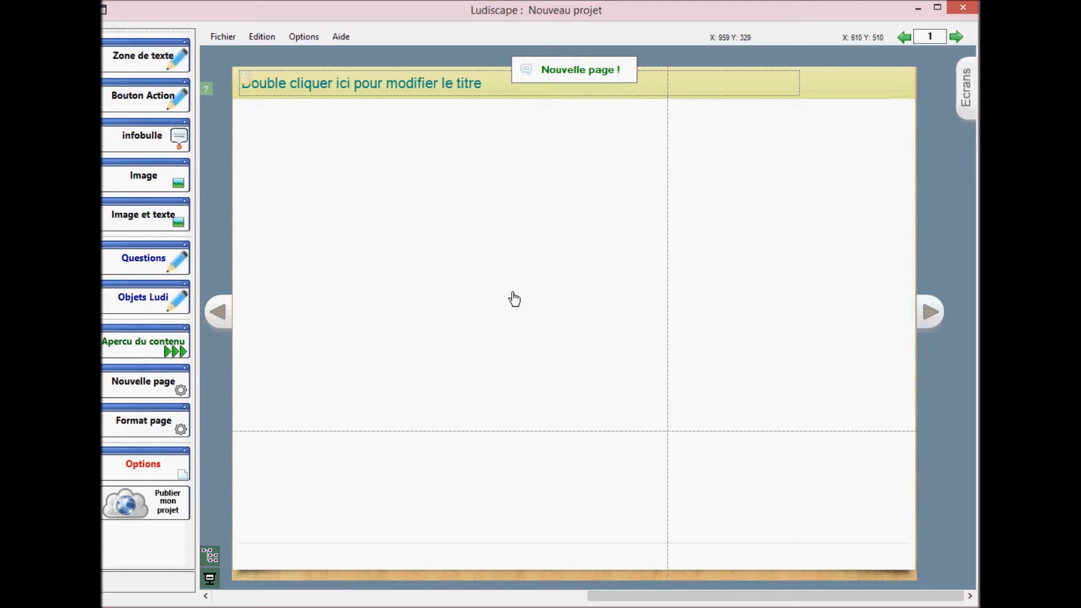
{"action": "left_click", "coordinate": [161, 268]}
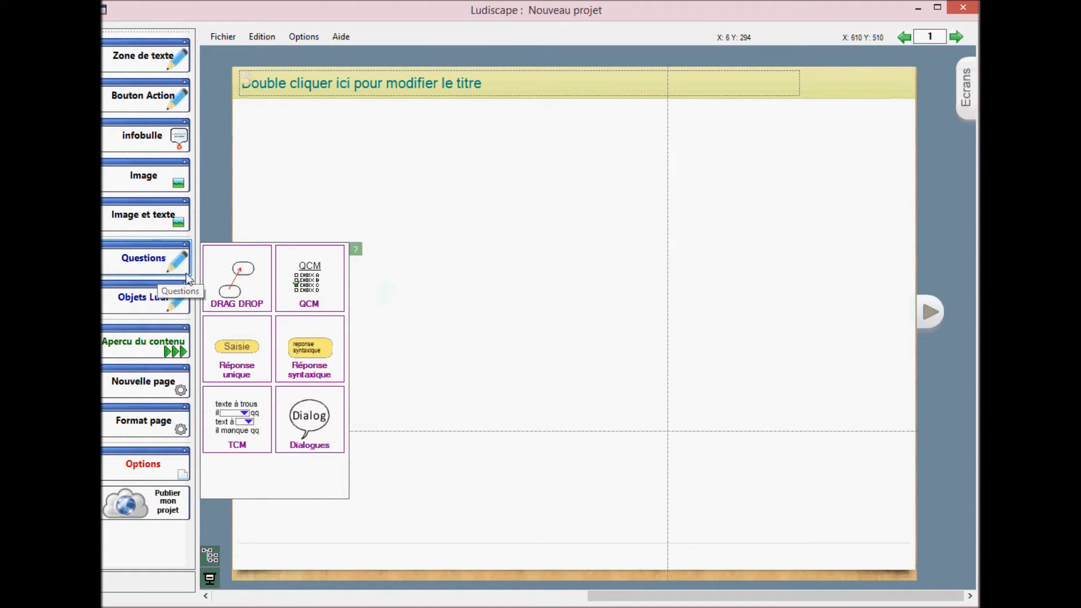
{"action": "left_click", "coordinate": [237, 291]}
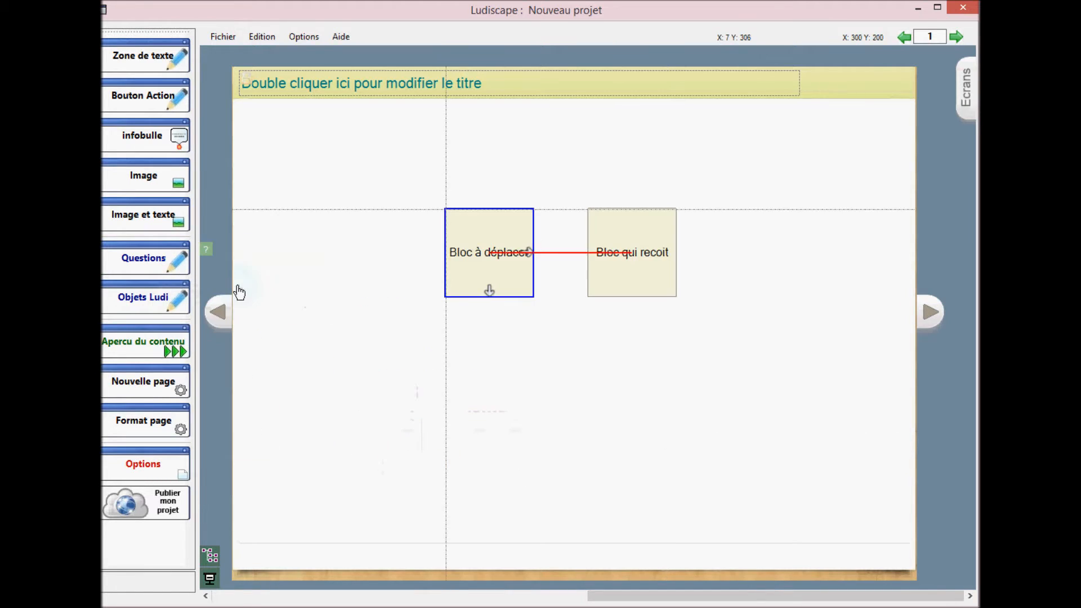
Move the "Bloc à déplacer" block to about X 185, Y 150 and the "Bloc qui recoit" block to about X 480, Y 115.
{"action": "left_click_drag", "start_coordinate": [492, 236], "coordinate": [409, 203]}
{"action": "left_click_drag", "start_coordinate": [623, 244], "coordinate": [633, 168]}
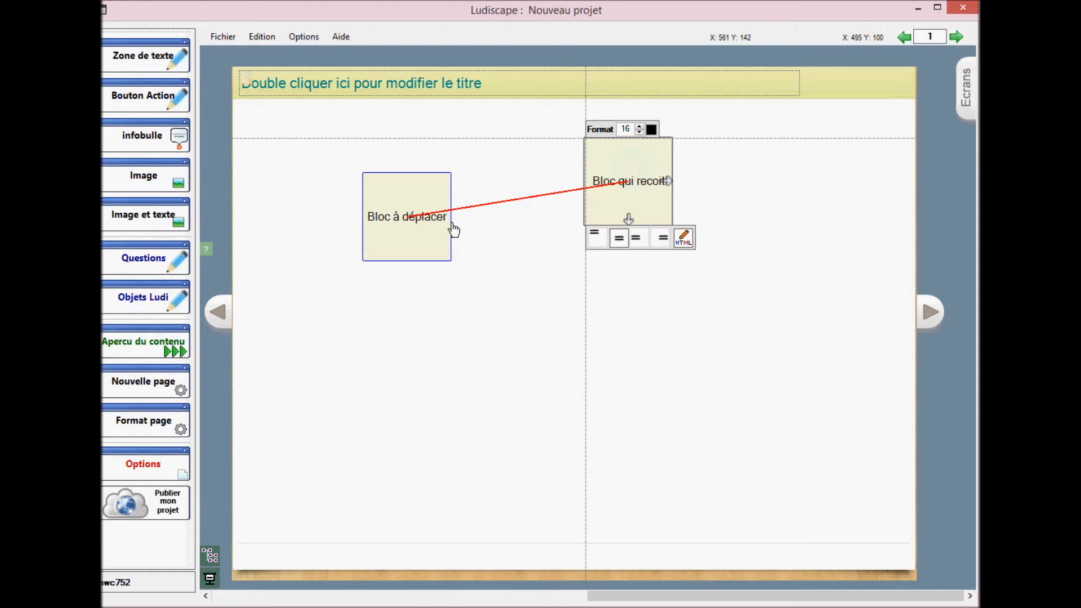
{"action": "left_click", "coordinate": [408, 211]}
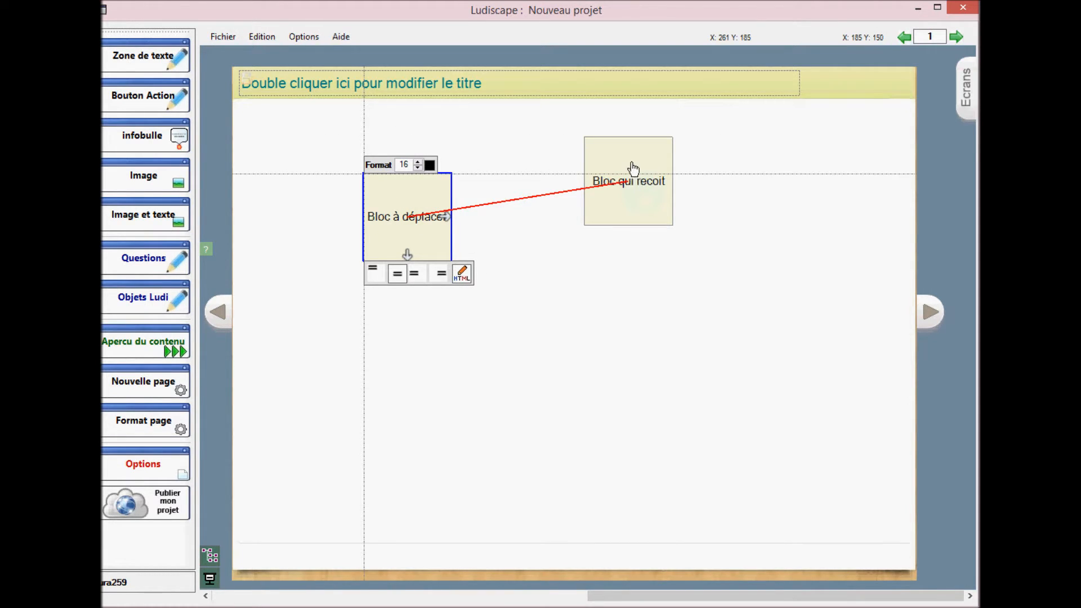
{"action": "left_click_drag", "start_coordinate": [632, 169], "coordinate": [615, 174]}
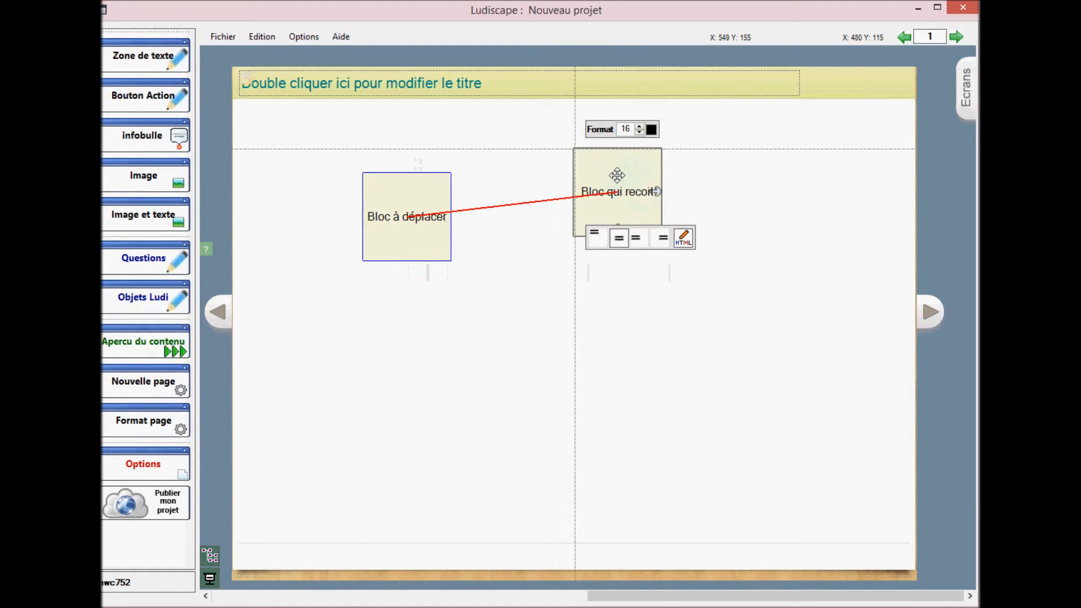
{"action": "left_click", "coordinate": [528, 389]}
{"action": "left_click", "coordinate": [413, 220]}
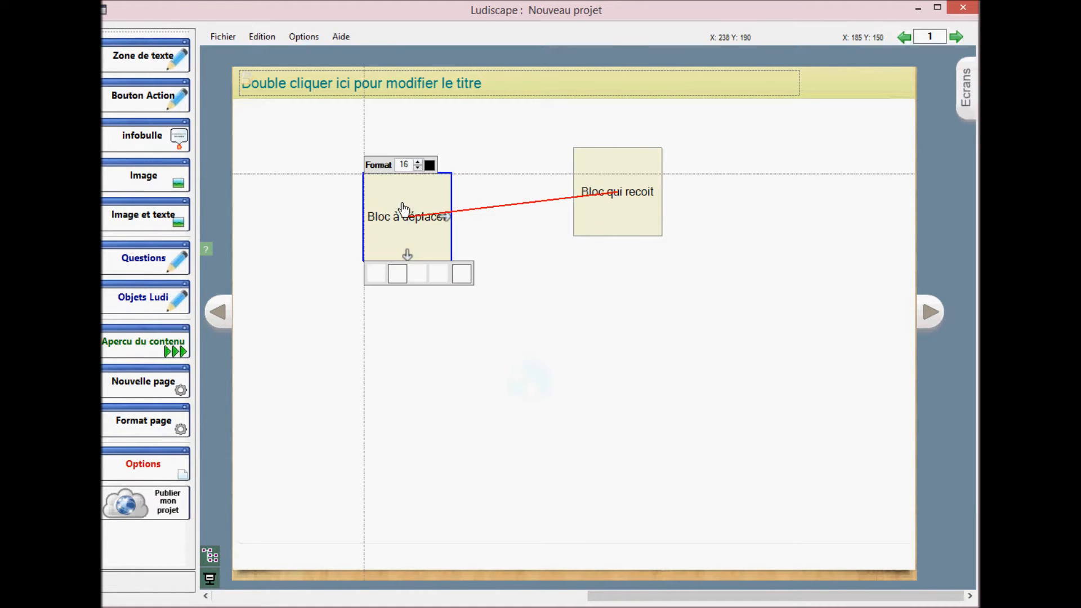
{"action": "left_click", "coordinate": [531, 357]}
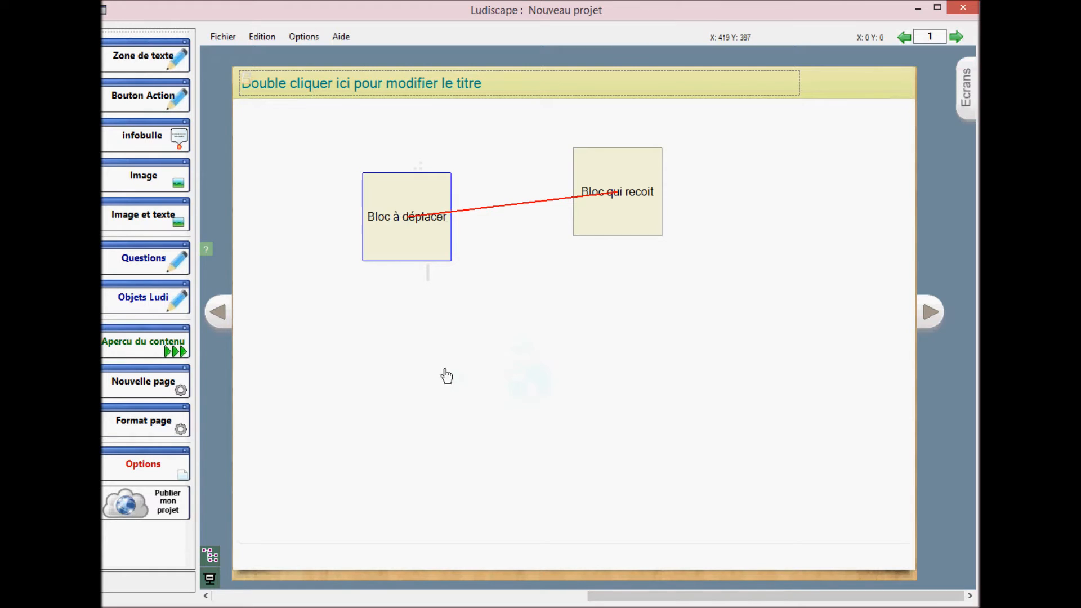
Insert a second DRAG DROP question, placing its "Bloc à déplacer" at about X 180, Y 300 and its "Bloc qui recoit" at about X 480, Y 255.
{"action": "left_click", "coordinate": [150, 260]}
{"action": "left_click", "coordinate": [238, 291]}
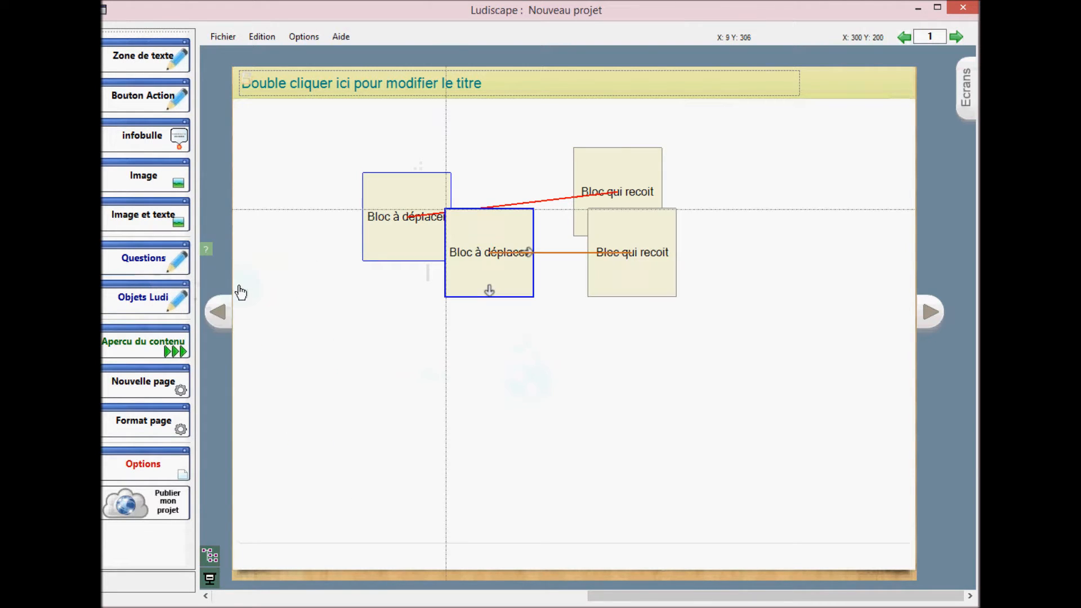
{"action": "left_click", "coordinate": [466, 265]}
{"action": "left_click_drag", "start_coordinate": [451, 271], "coordinate": [376, 335]}
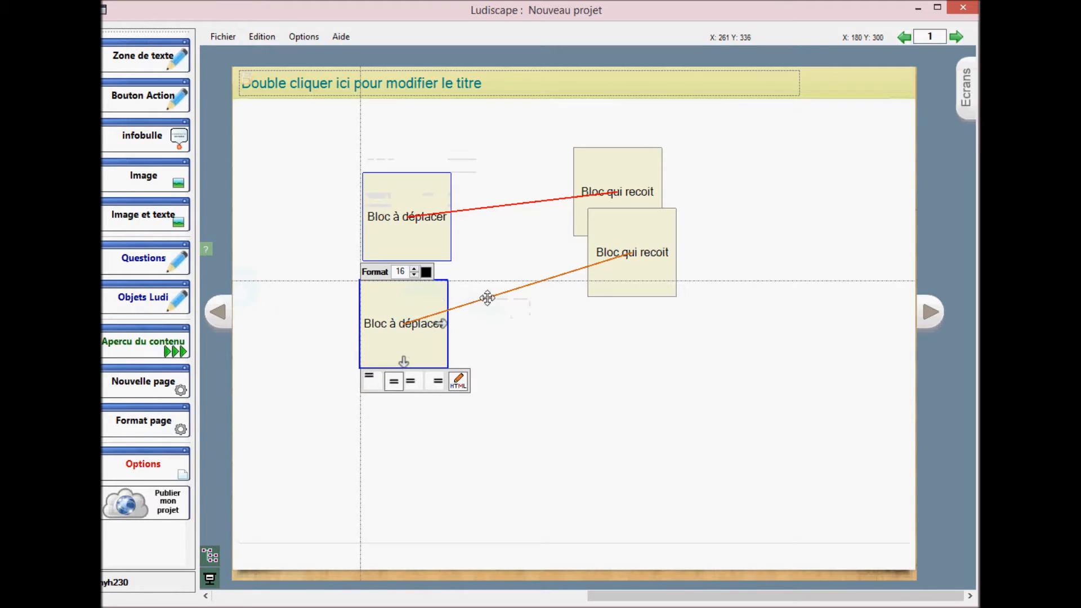
{"action": "left_click", "coordinate": [629, 248]}
{"action": "left_click_drag", "start_coordinate": [631, 242], "coordinate": [626, 271]}
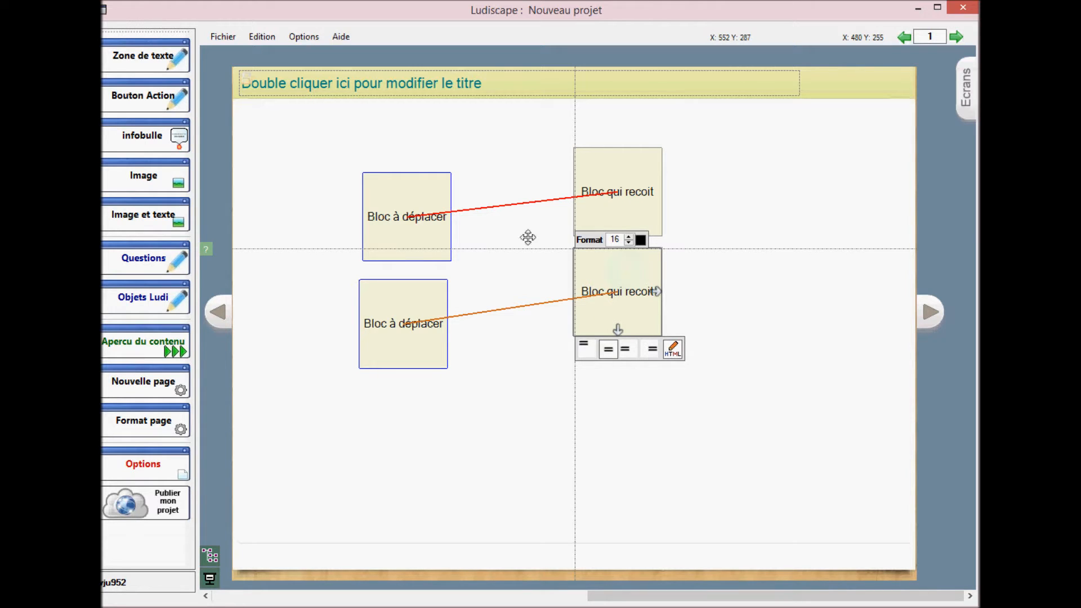
Add a text zone beside each receiving block, at about X 610, Y 115 and X 615, Y 260, and shorten both zones.
{"action": "left_click", "coordinate": [149, 60]}
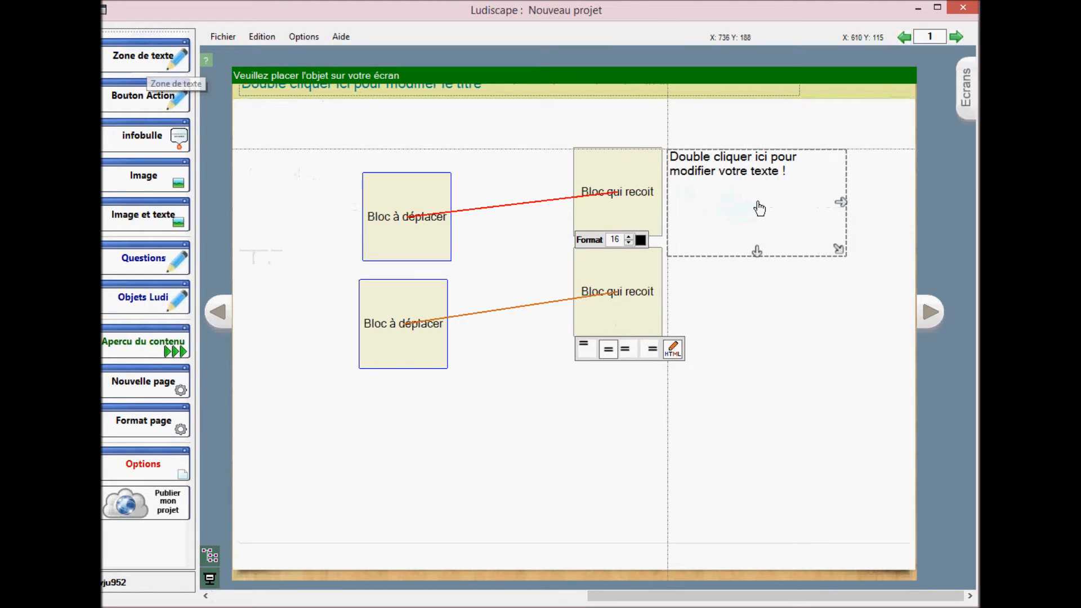
{"action": "left_click", "coordinate": [756, 210]}
{"action": "left_click_drag", "start_coordinate": [757, 243], "coordinate": [760, 230]}
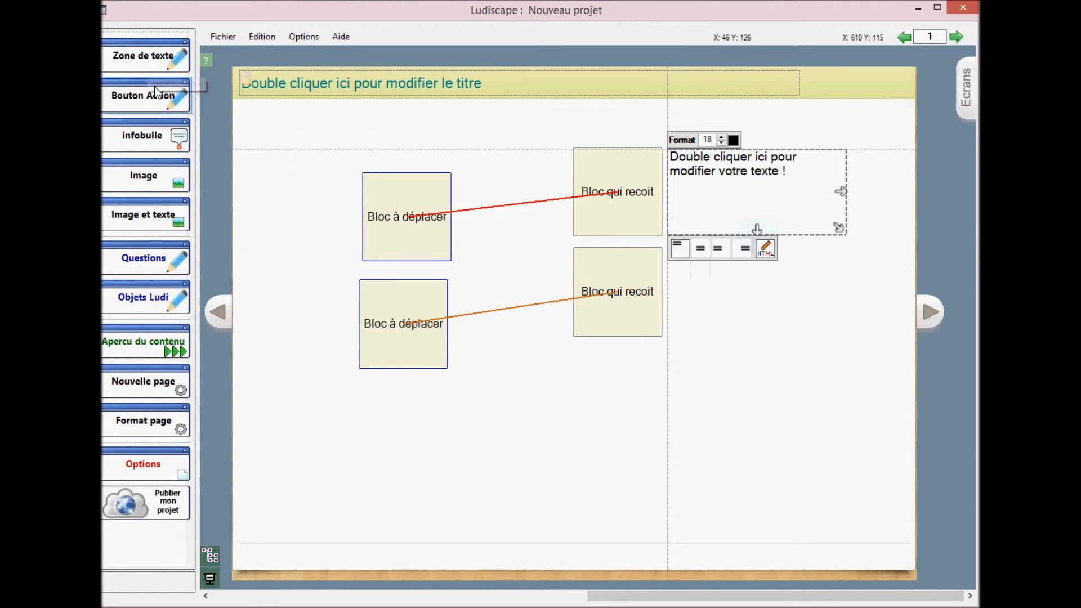
{"action": "left_click", "coordinate": [137, 61]}
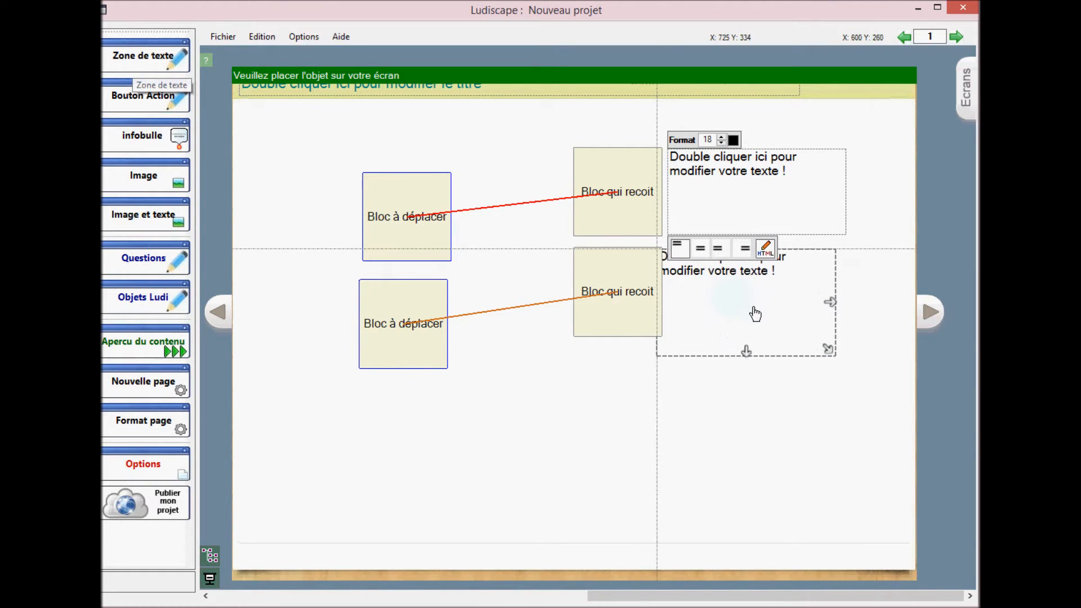
{"action": "left_click", "coordinate": [762, 313]}
{"action": "left_click_drag", "start_coordinate": [766, 351], "coordinate": [760, 333]}
Enter "13 + 17 = ?" in the upper text zone and set its font size to 36.
{"action": "left_click", "coordinate": [748, 194]}
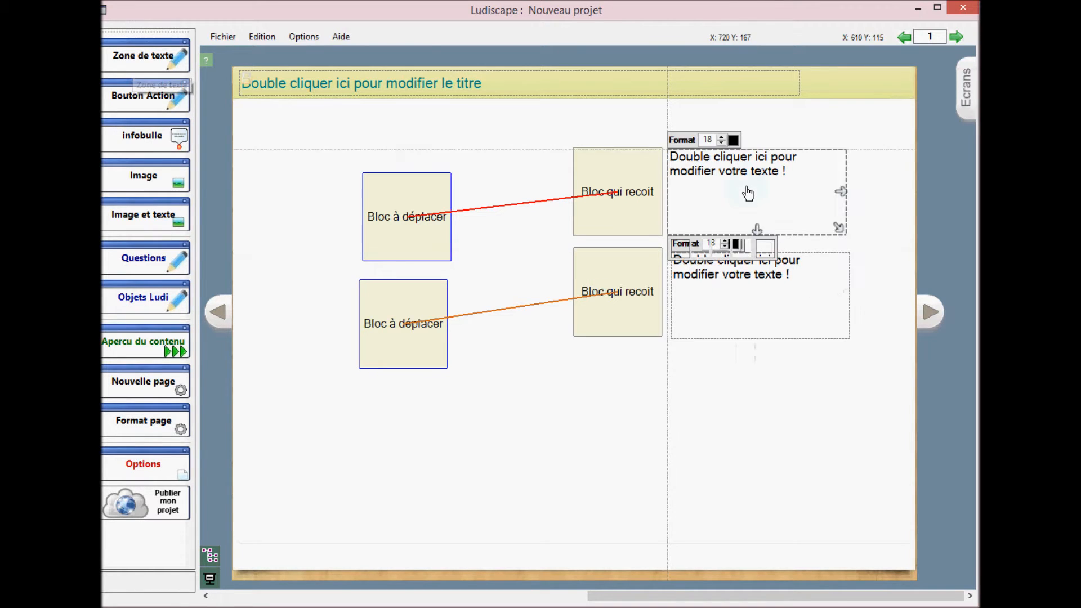
{"action": "double_click", "coordinate": [748, 194]}
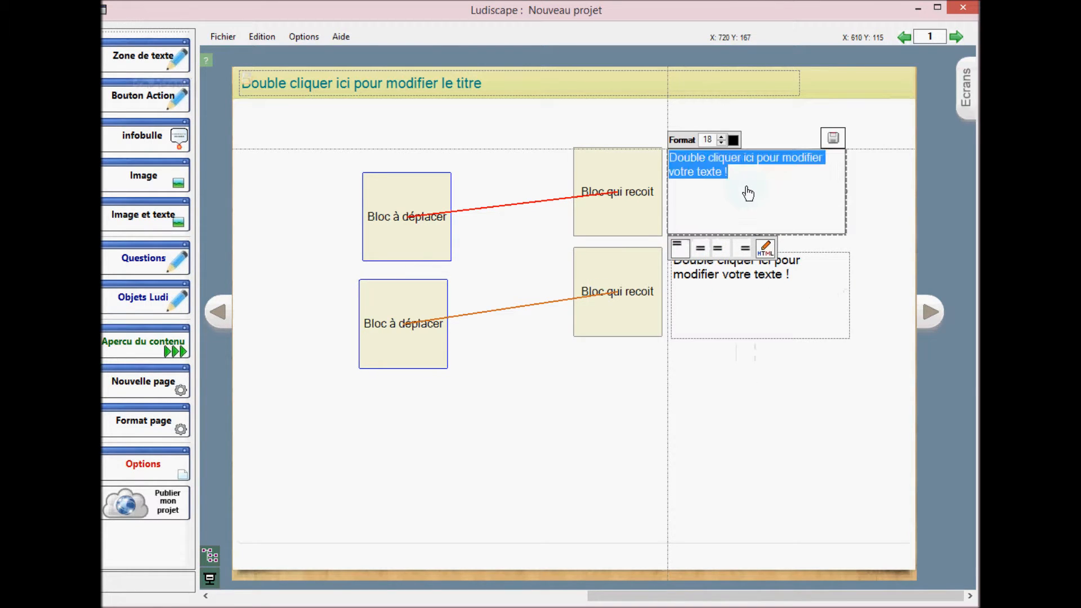
{"action": "type", "text": "1"}
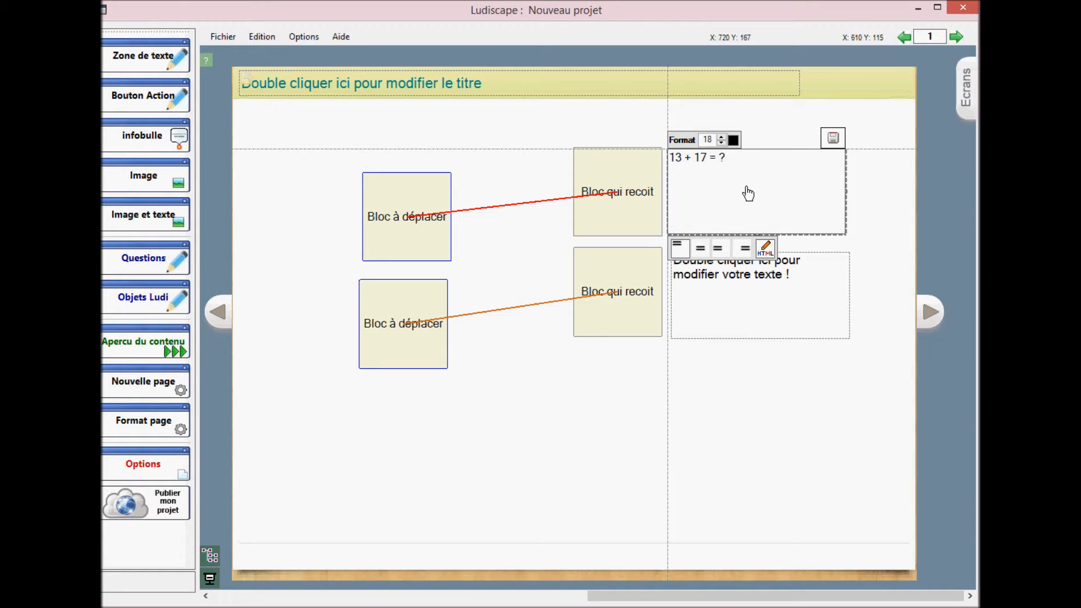
{"action": "left_click", "coordinate": [832, 138]}
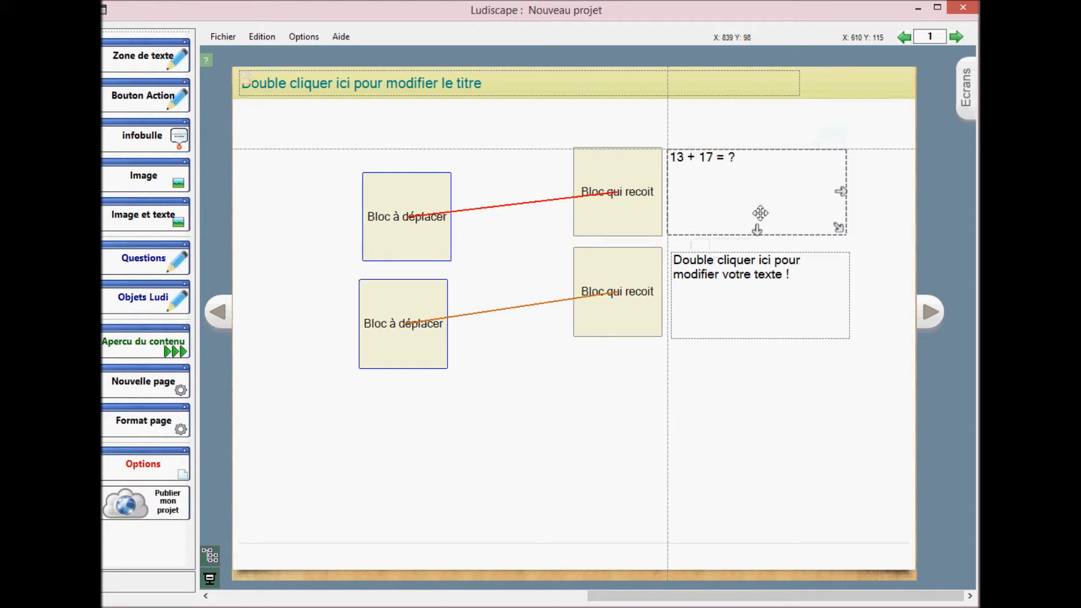
{"action": "double_click", "coordinate": [738, 177]}
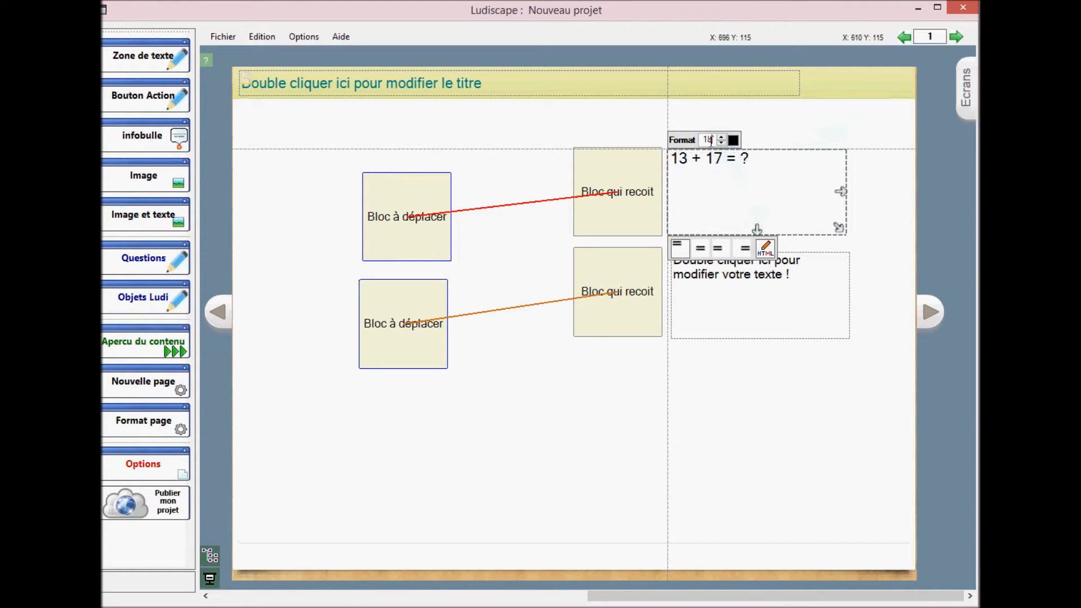
{"action": "scroll", "coordinate": [711, 141], "scroll_direction": "up", "scroll_amount": 3}
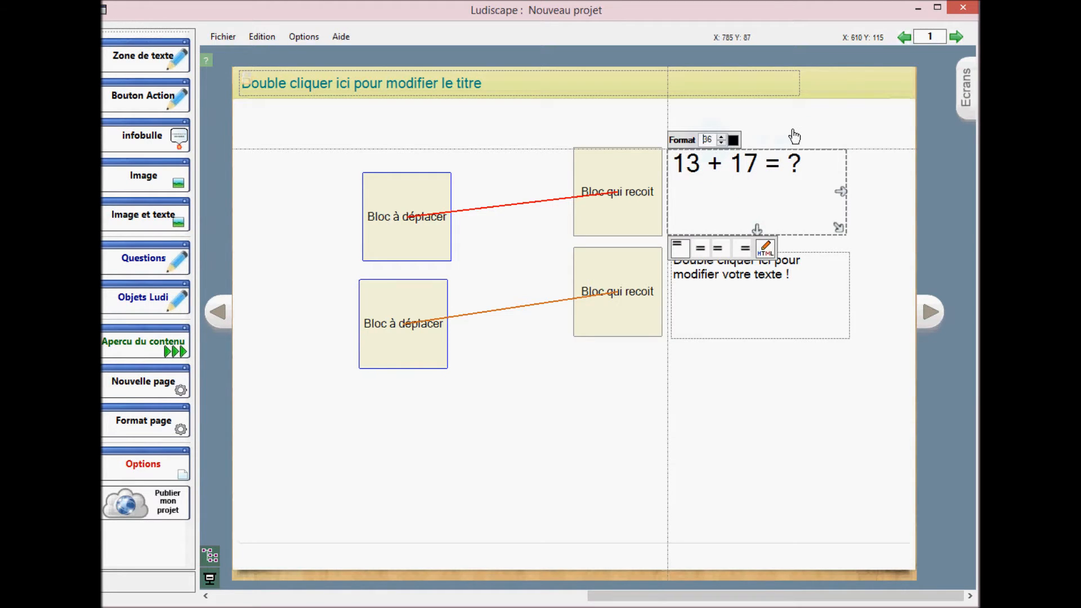
{"action": "left_click", "coordinate": [792, 130]}
Enter "10 +21 = ?" in the lower text zone and enlarge its text to match the upper zone.
{"action": "double_click", "coordinate": [751, 289]}
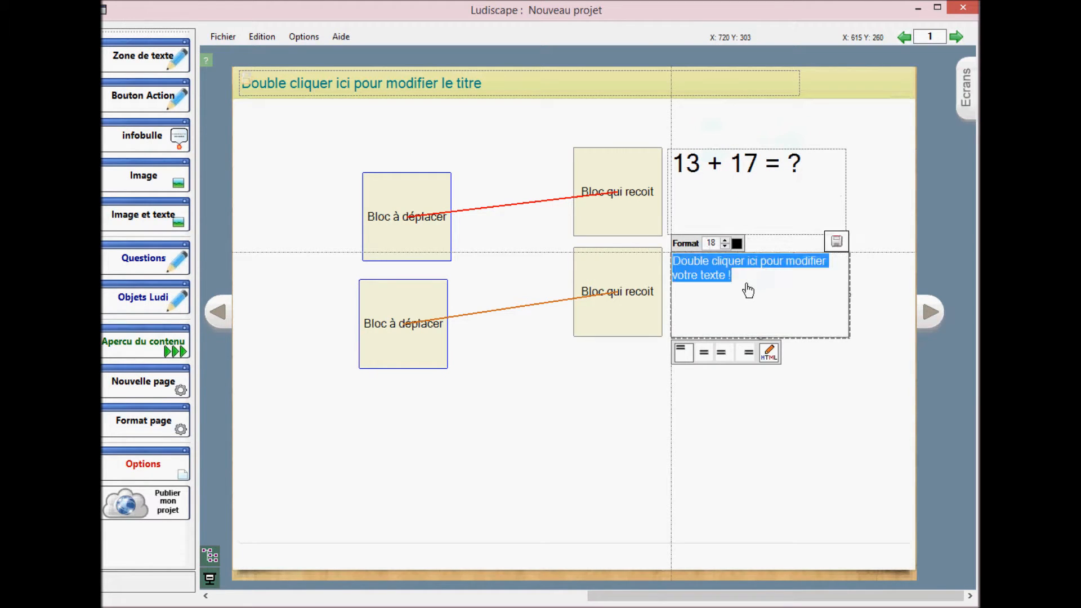
{"action": "type", "text": "1"}
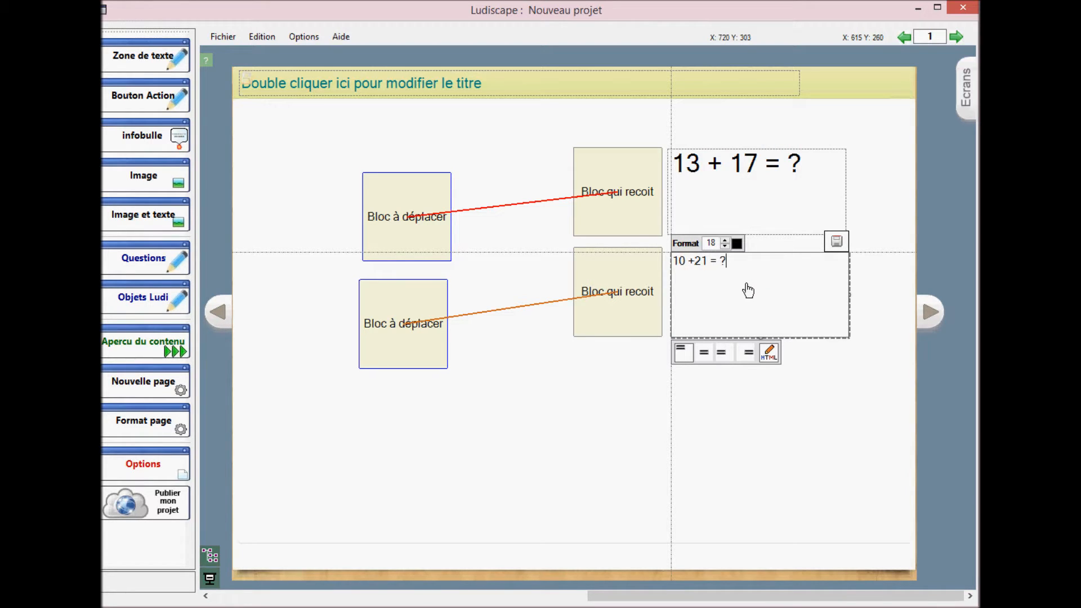
{"action": "left_click", "coordinate": [836, 241]}
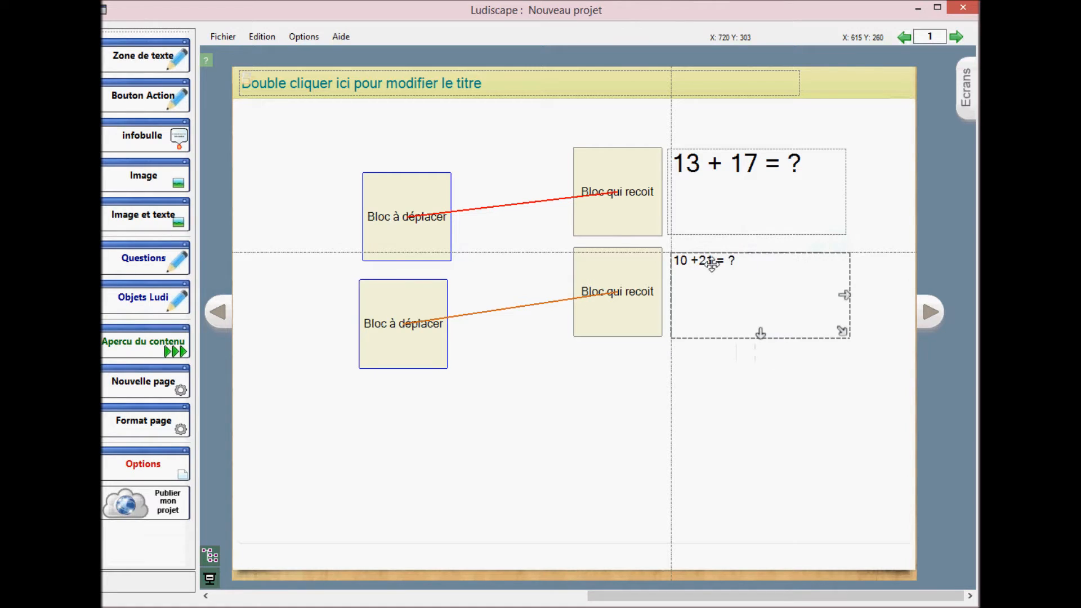
{"action": "scroll", "coordinate": [716, 244], "scroll_direction": "up", "scroll_amount": 6}
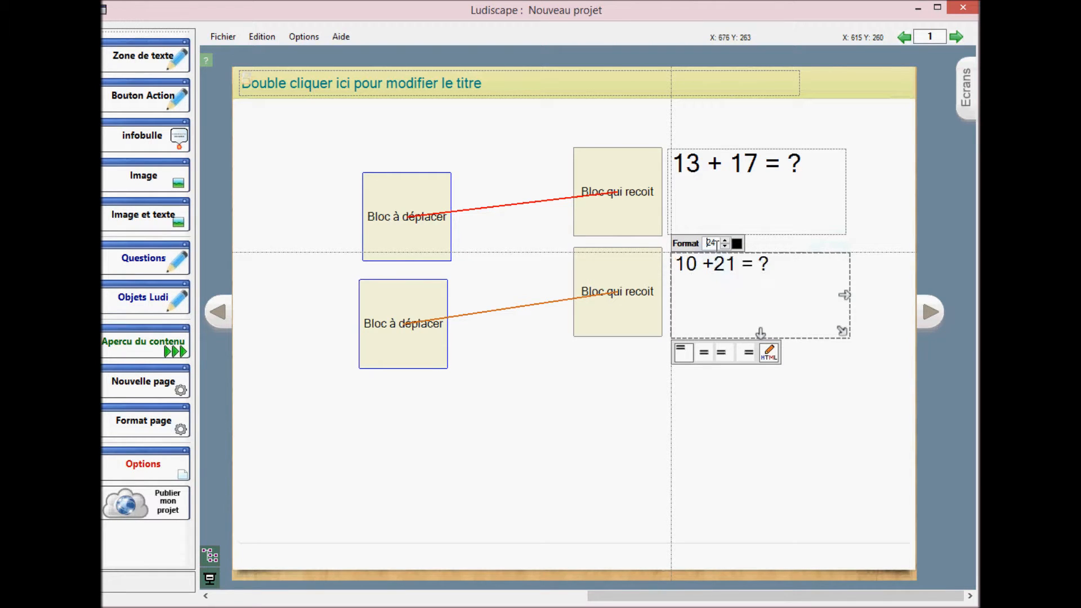
{"action": "left_click", "coordinate": [808, 418]}
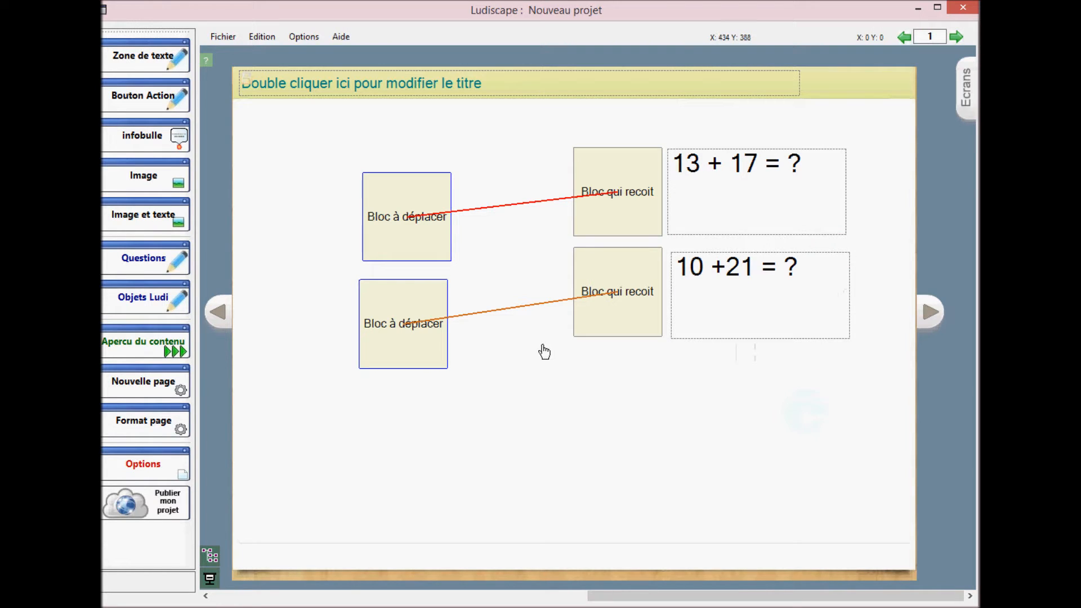
Label the upper draggable block "30" and the lower draggable block "31", saving each text.
{"action": "double_click", "coordinate": [388, 219]}
{"action": "type", "text": "30"}
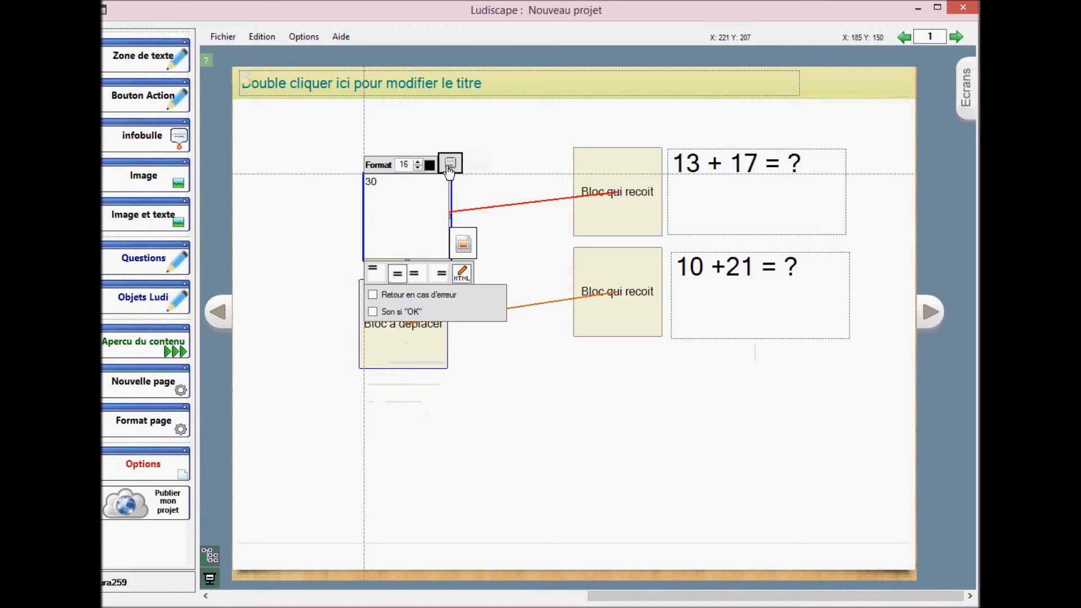
{"action": "left_click", "coordinate": [450, 163]}
{"action": "left_click", "coordinate": [403, 333]}
{"action": "double_click", "coordinate": [403, 332]}
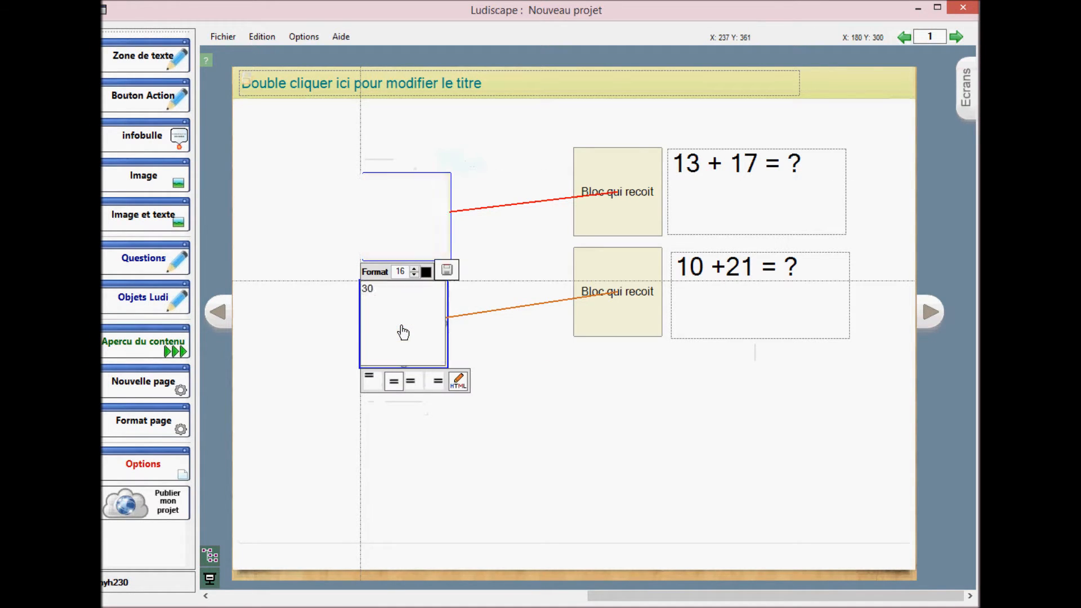
{"action": "type", "text": "31"}
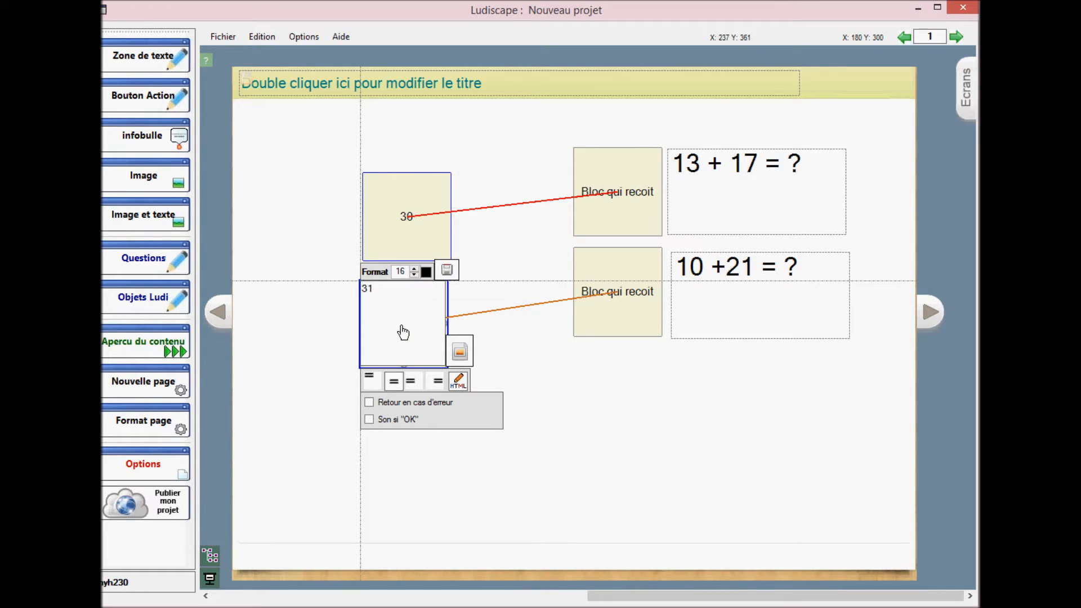
{"action": "left_click", "coordinate": [447, 271]}
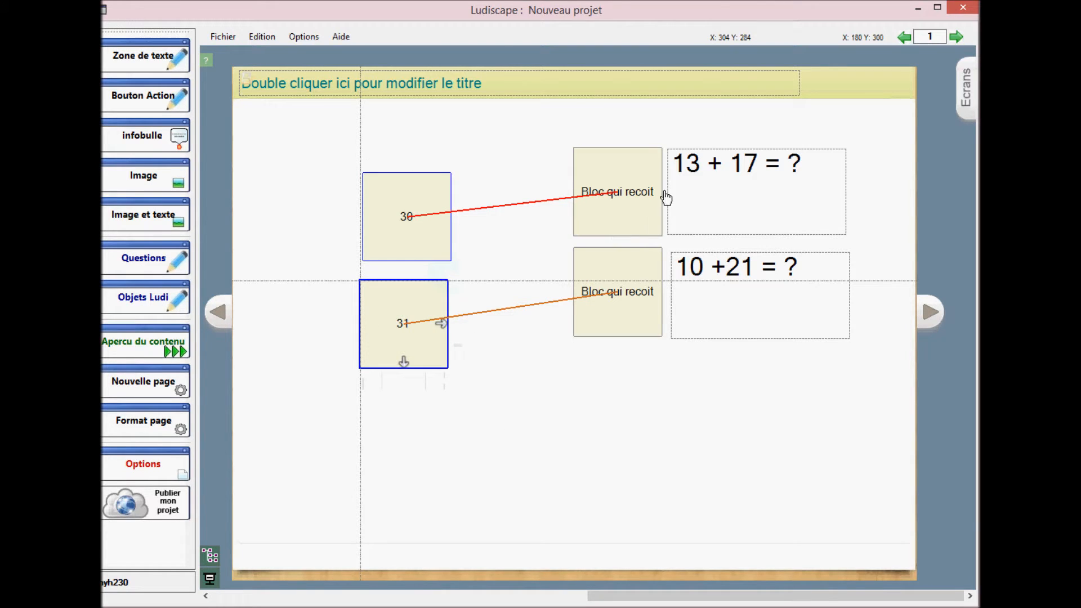
Replace the text of both "Bloc qui recoit" blocks with "?" and save each one.
{"action": "double_click", "coordinate": [619, 189]}
{"action": "type", "text": "?"}
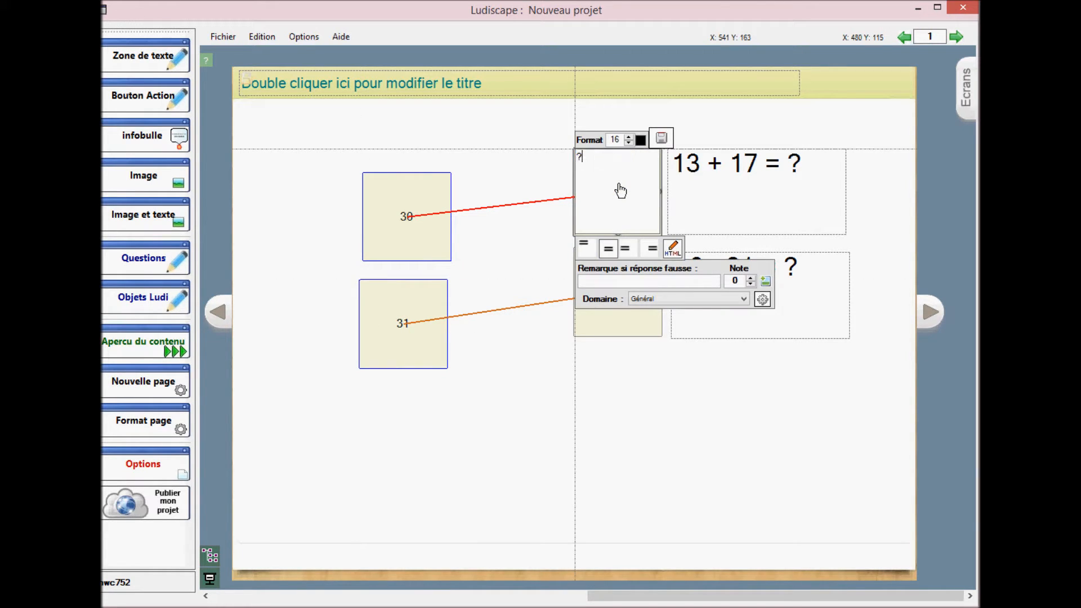
{"action": "left_click", "coordinate": [661, 138]}
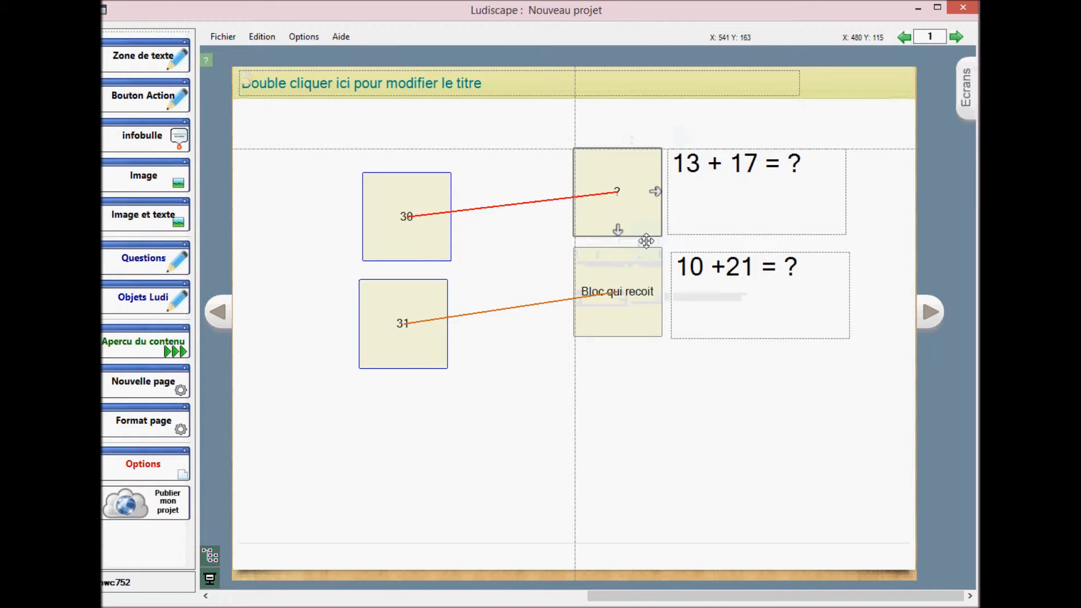
{"action": "left_click", "coordinate": [612, 298]}
{"action": "double_click", "coordinate": [611, 298]}
{"action": "type", "text": "?"}
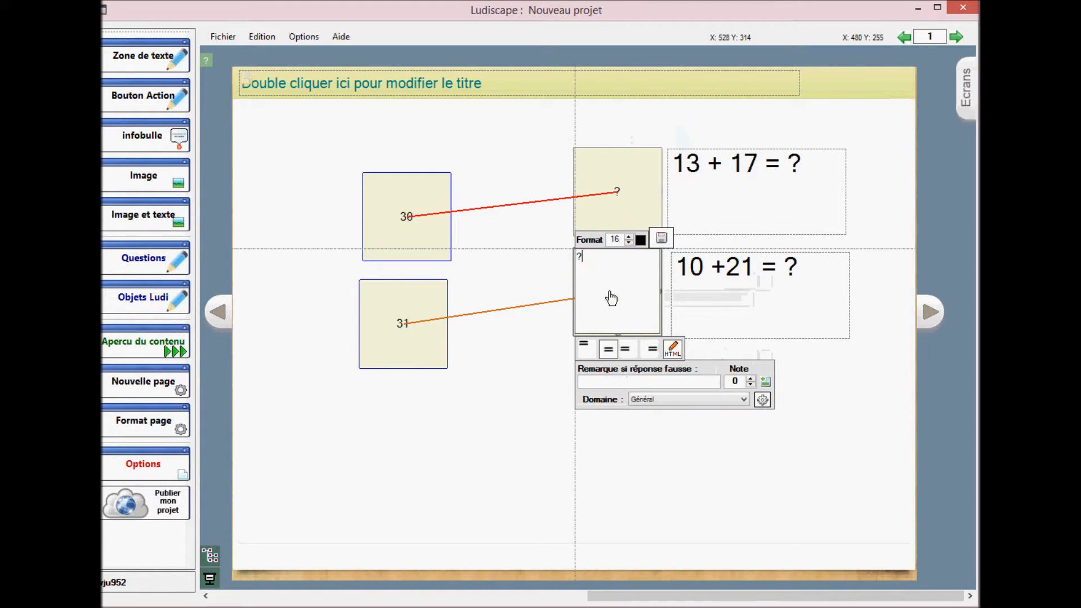
{"action": "left_click", "coordinate": [661, 237]}
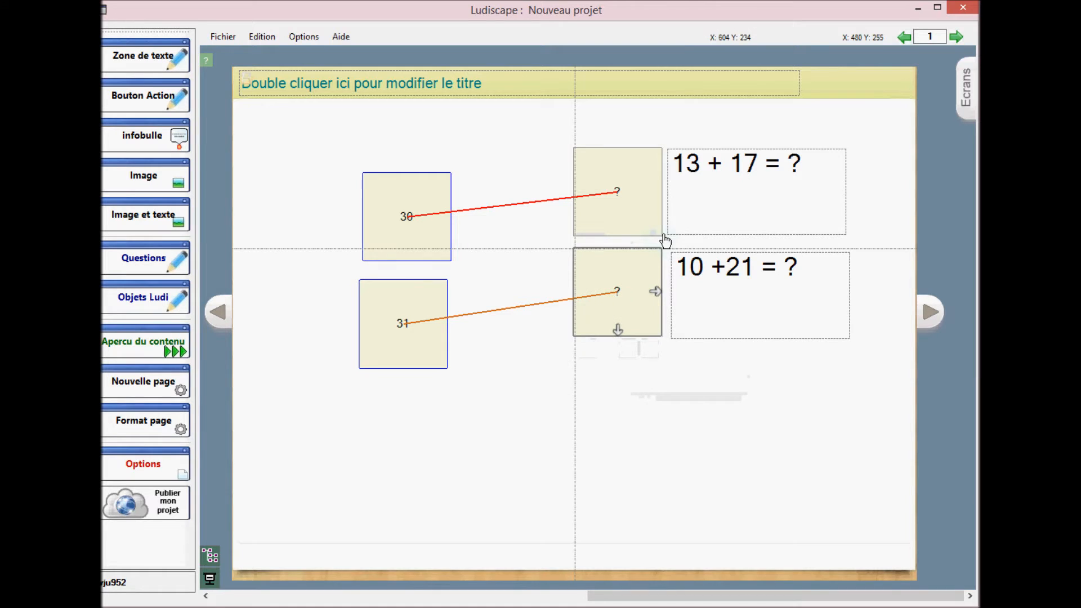
Set the font size of the "30" block to 40 and enlarge the "31" block's text to match.
{"action": "left_click", "coordinate": [399, 206]}
{"action": "double_click", "coordinate": [404, 164]}
{"action": "type", "text": "28"}
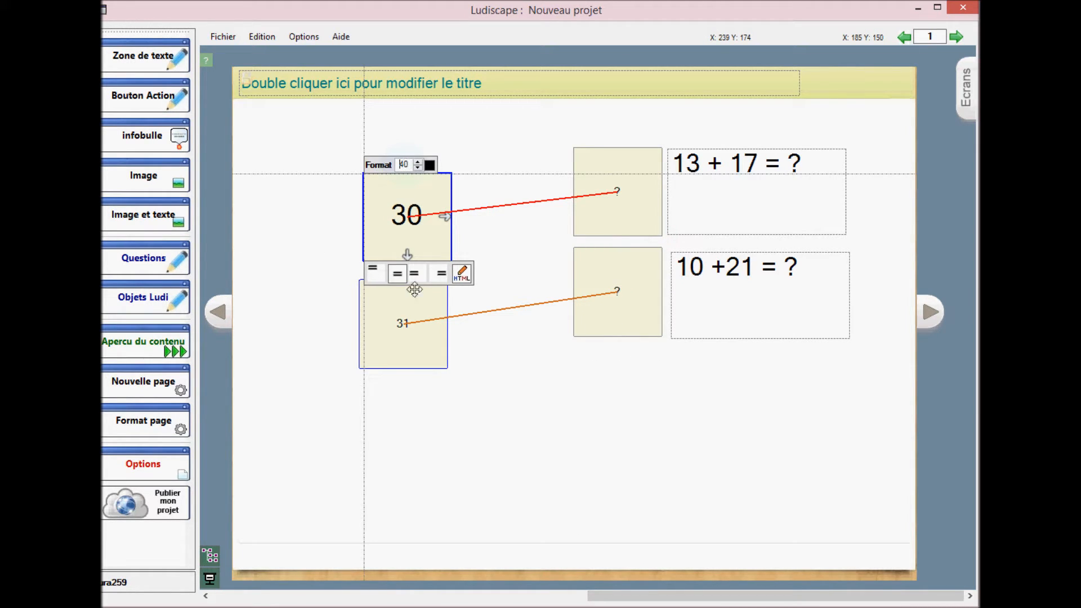
{"action": "left_click", "coordinate": [417, 325]}
{"action": "double_click", "coordinate": [401, 272]}
{"action": "type", "text": "28"}
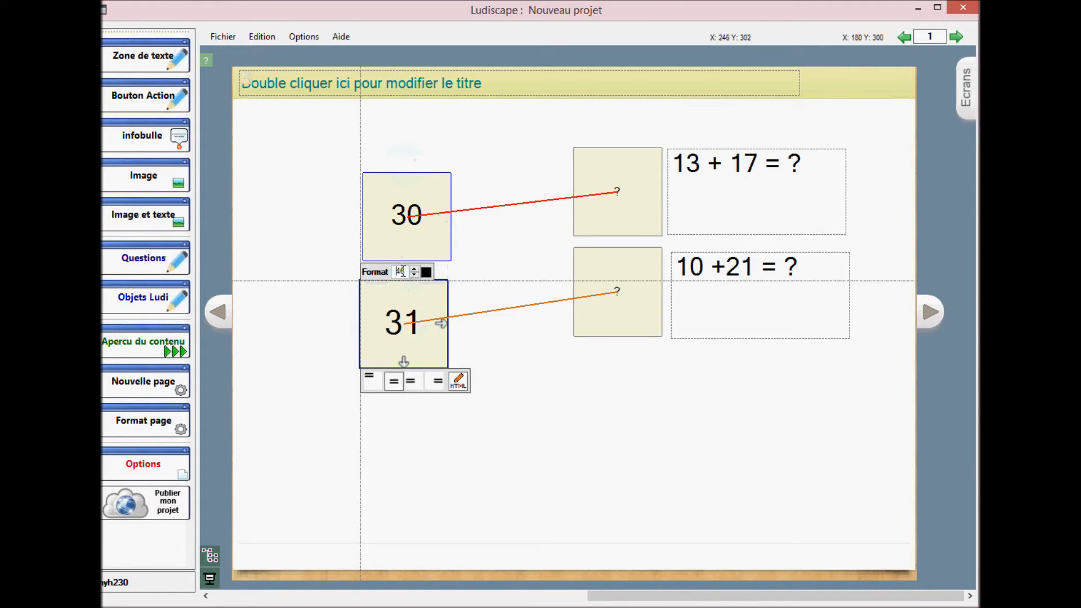
{"action": "left_click", "coordinate": [551, 429]}
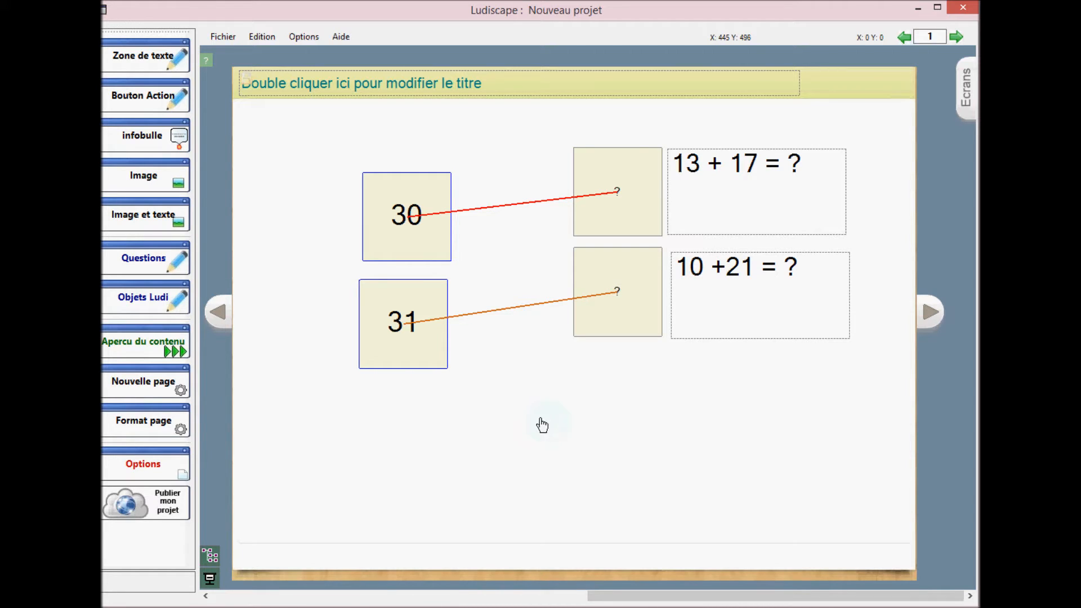
Place a SUITE action button on the drag-and-drop page, below the two addition text zones.
{"action": "left_click", "coordinate": [147, 98]}
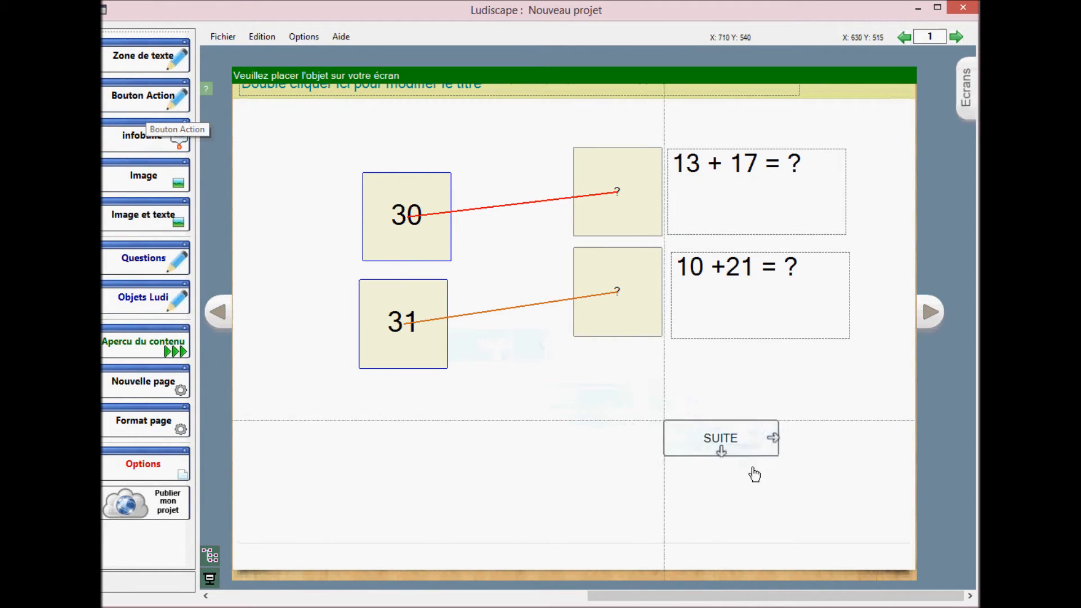
{"action": "left_click", "coordinate": [772, 494]}
{"action": "left_click", "coordinate": [561, 422]}
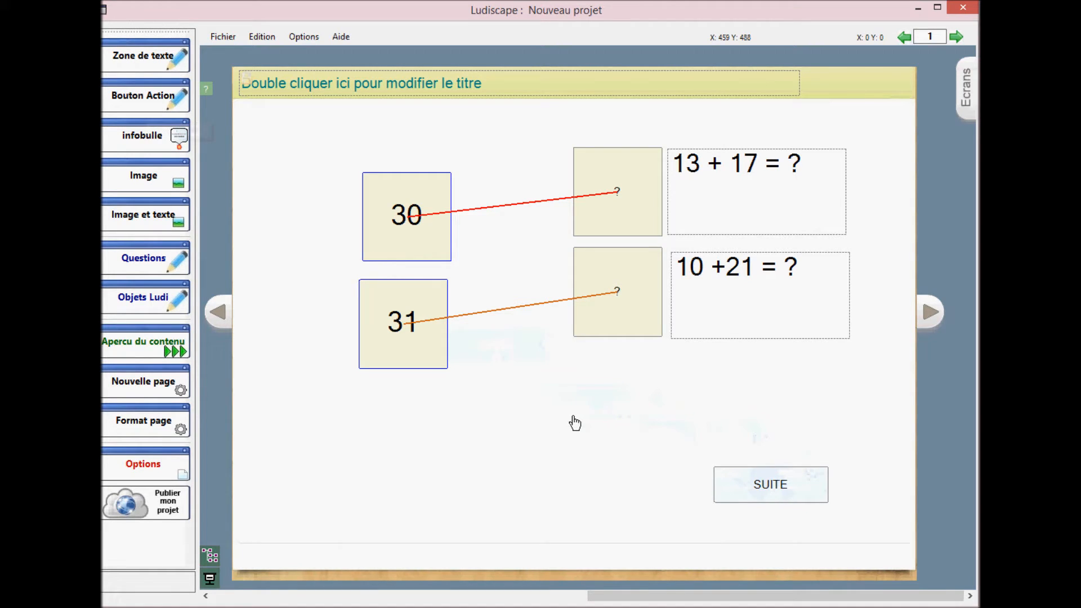
Create a new page after the drag-and-drop page and place a Note object on it at about X 155, Y 170.
{"action": "left_click", "coordinate": [930, 313]}
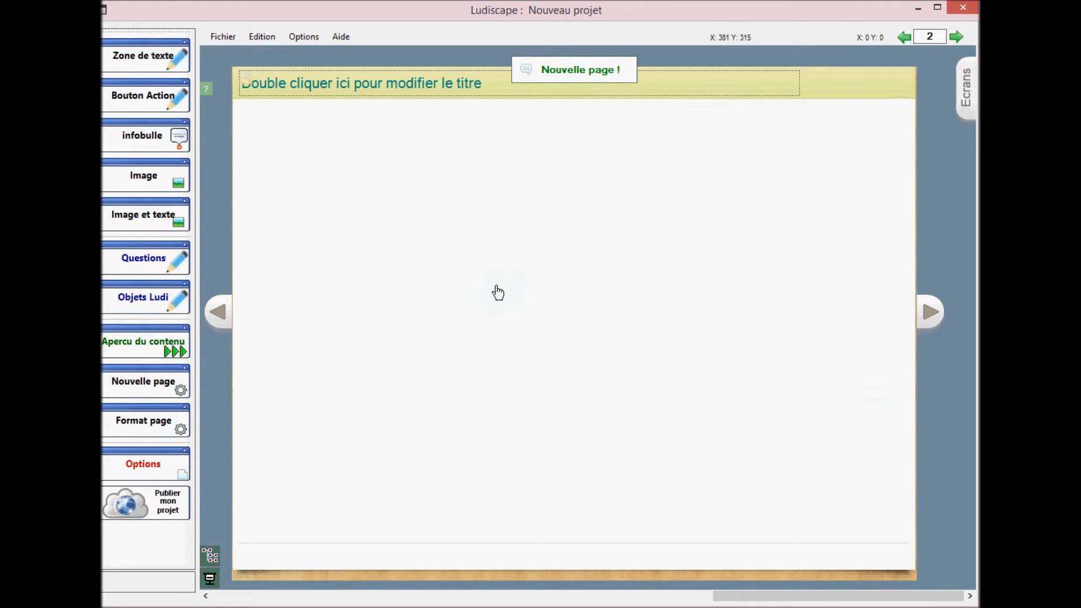
{"action": "left_click", "coordinate": [152, 303]}
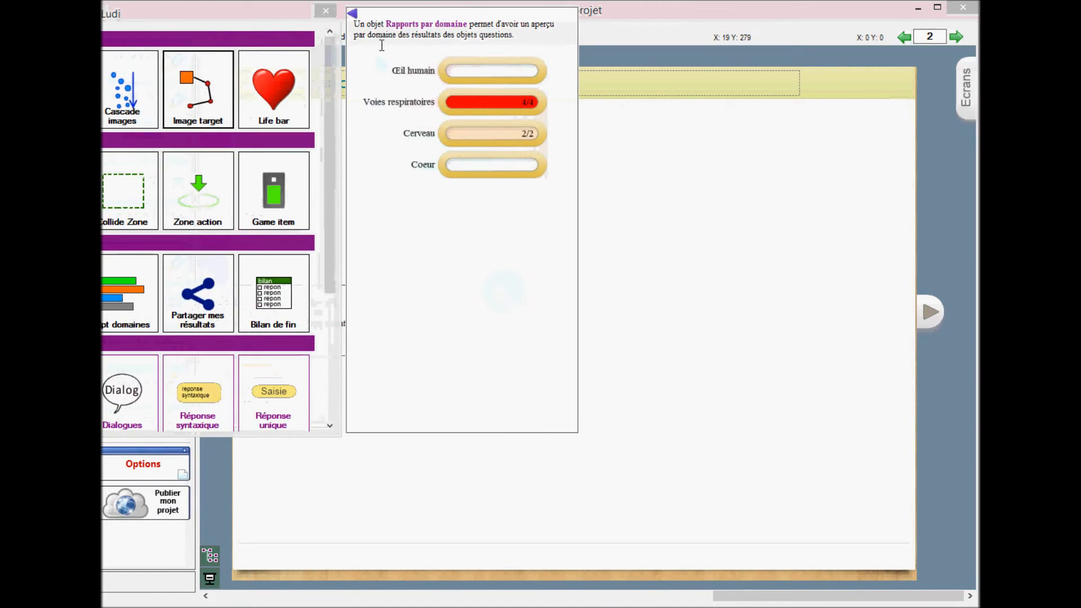
{"action": "left_click_drag", "start_coordinate": [729, 87], "coordinate": [761, 80]}
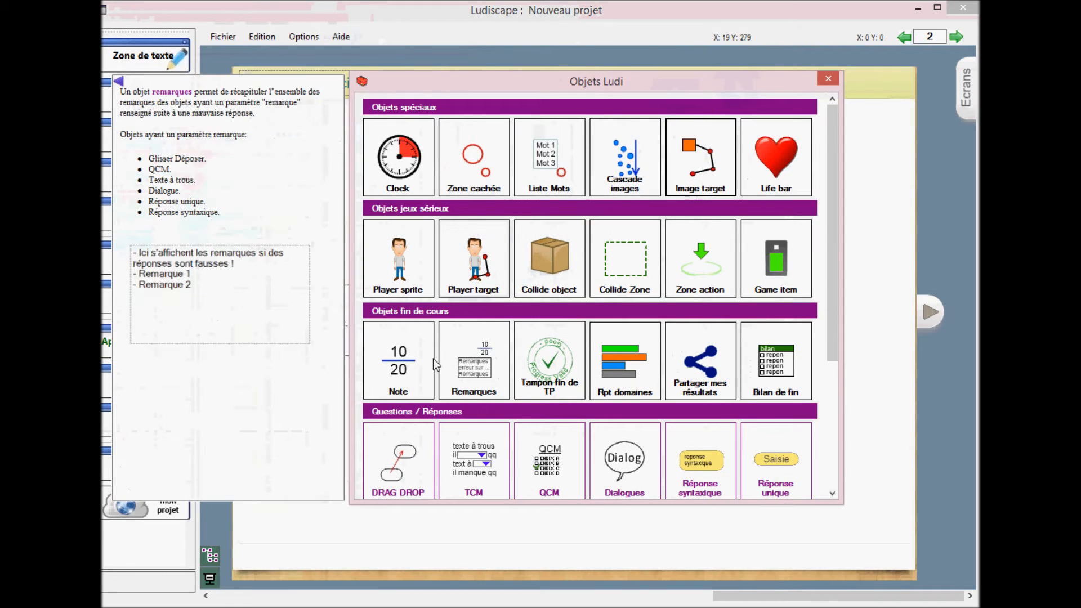
{"action": "left_click", "coordinate": [404, 369]}
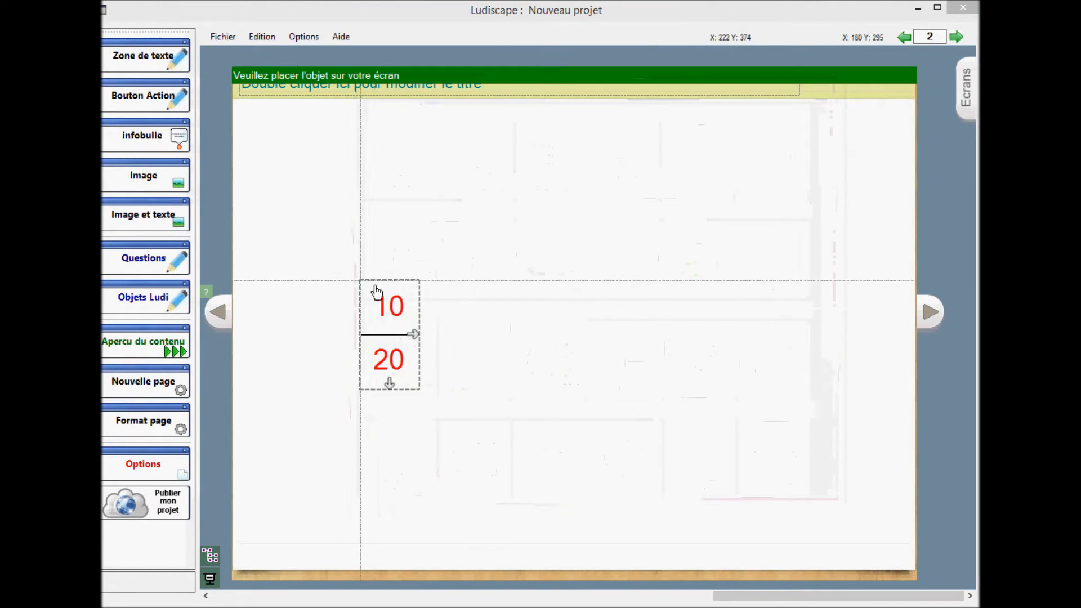
{"action": "left_click", "coordinate": [373, 248]}
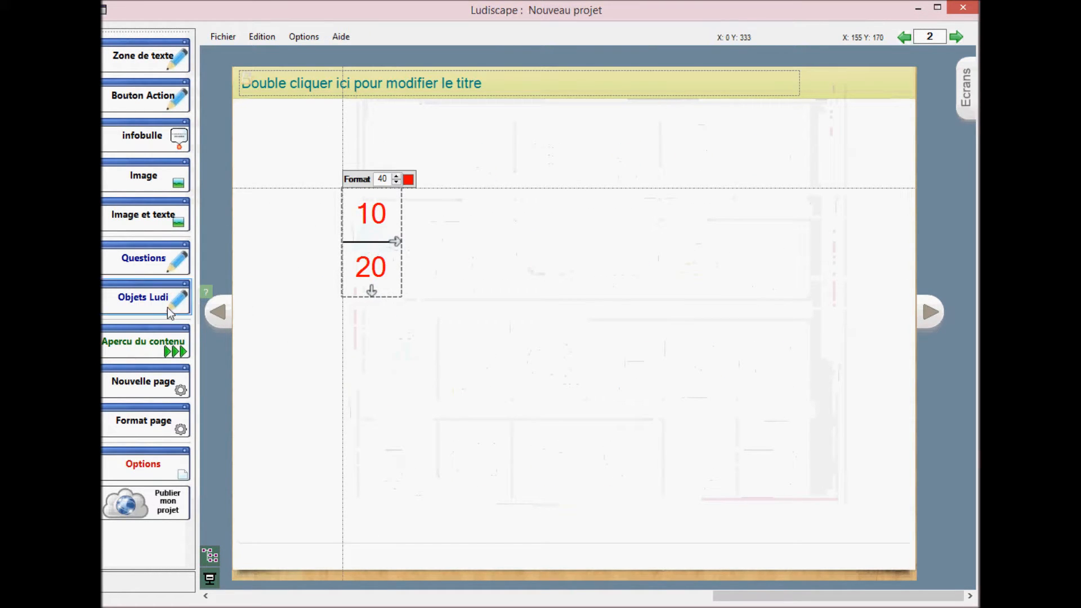
Place a Remarques object on the results page below the score, at about X 155, Y 360.
{"action": "left_click", "coordinate": [154, 295]}
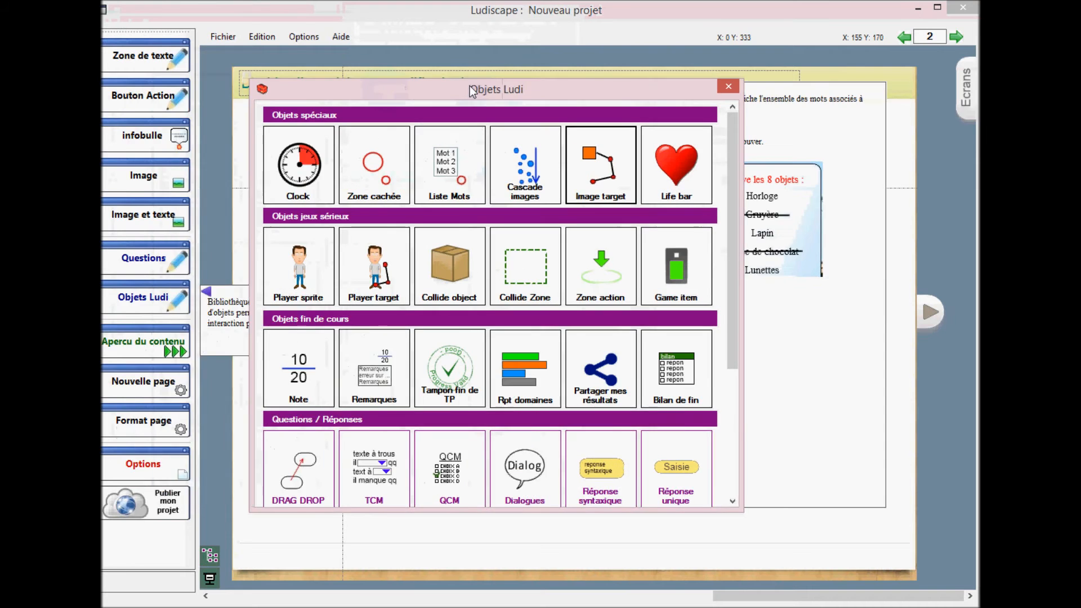
{"action": "left_click", "coordinate": [424, 380]}
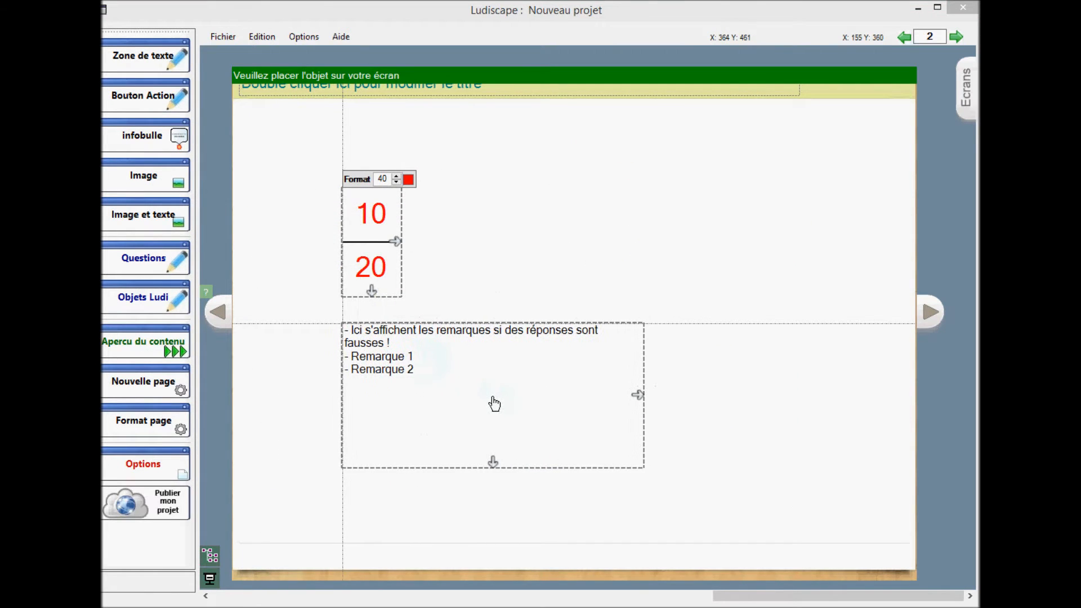
{"action": "left_click", "coordinate": [494, 404]}
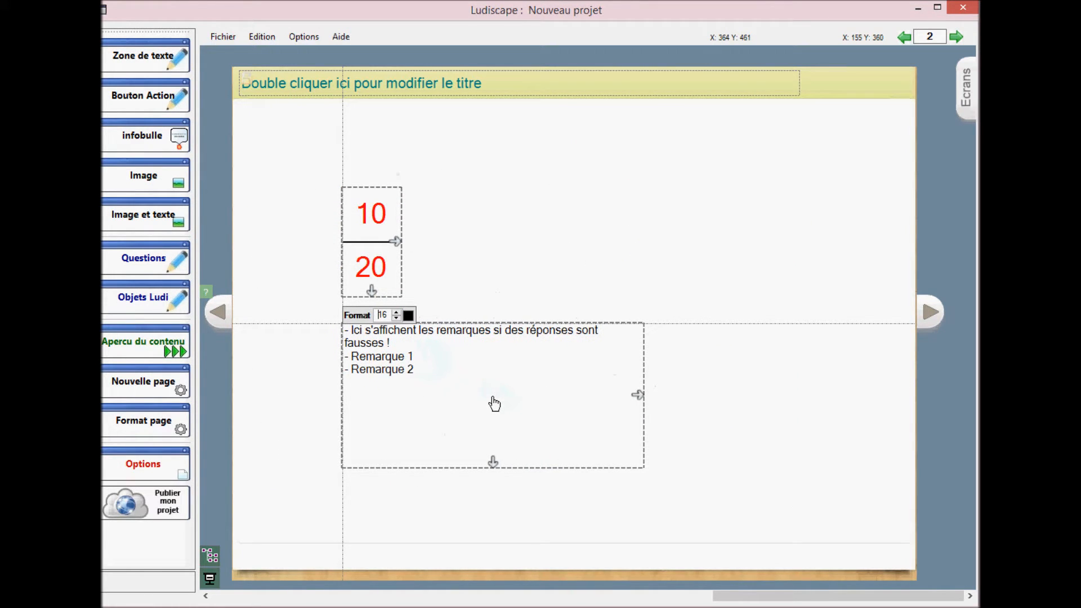
{"action": "left_click", "coordinate": [497, 257]}
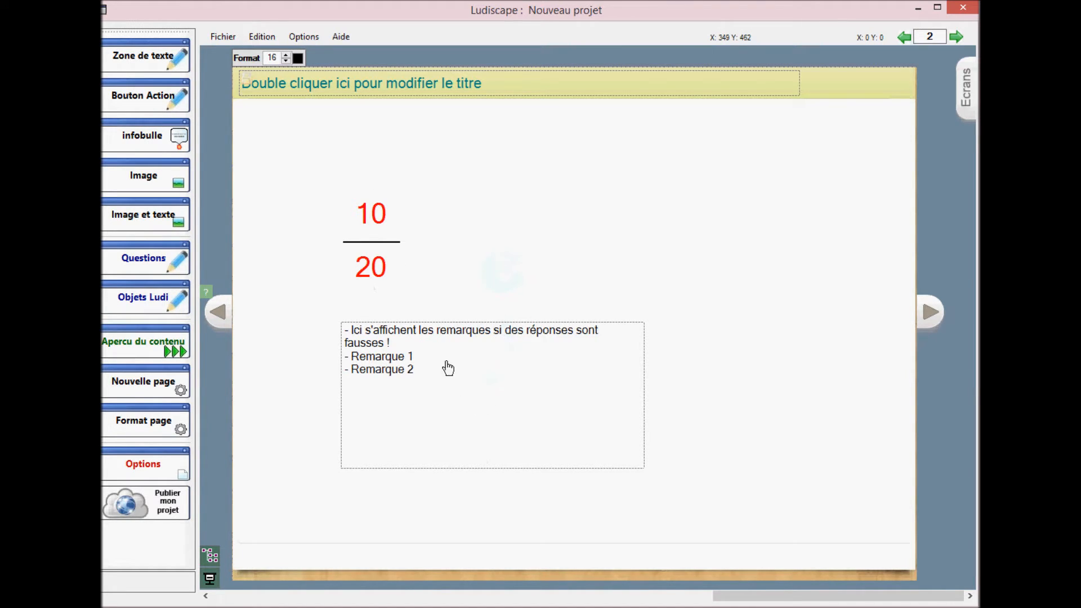
On the drag-and-drop page, give the "?" block beside 13 + 17 a note of 1 and the wrong-answer remark "13 + 17 = 30 !".
{"action": "left_click", "coordinate": [219, 312]}
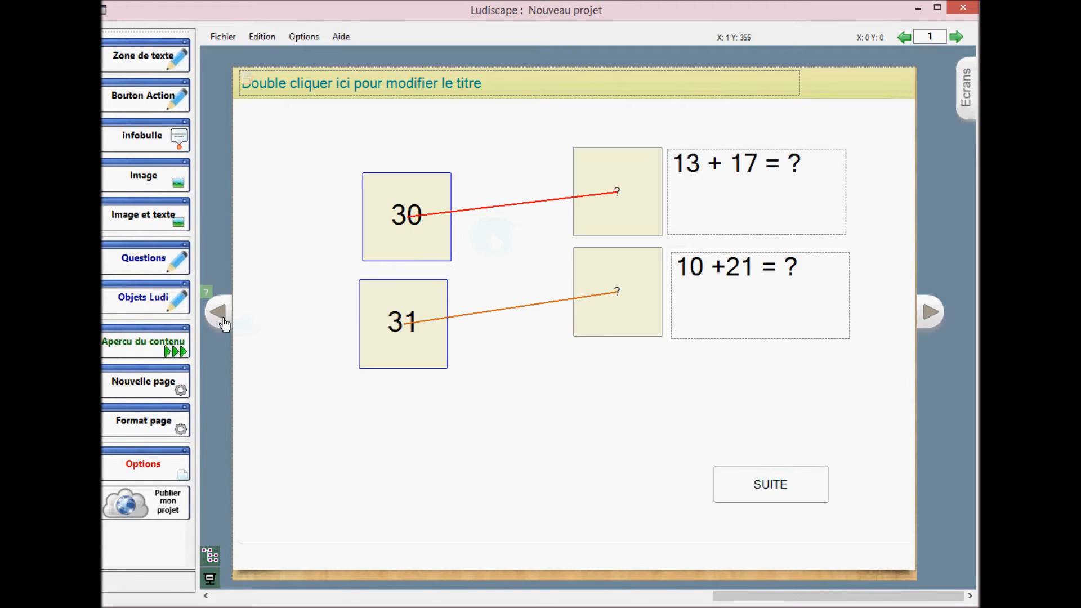
{"action": "left_click", "coordinate": [407, 221]}
{"action": "left_click", "coordinate": [620, 191]}
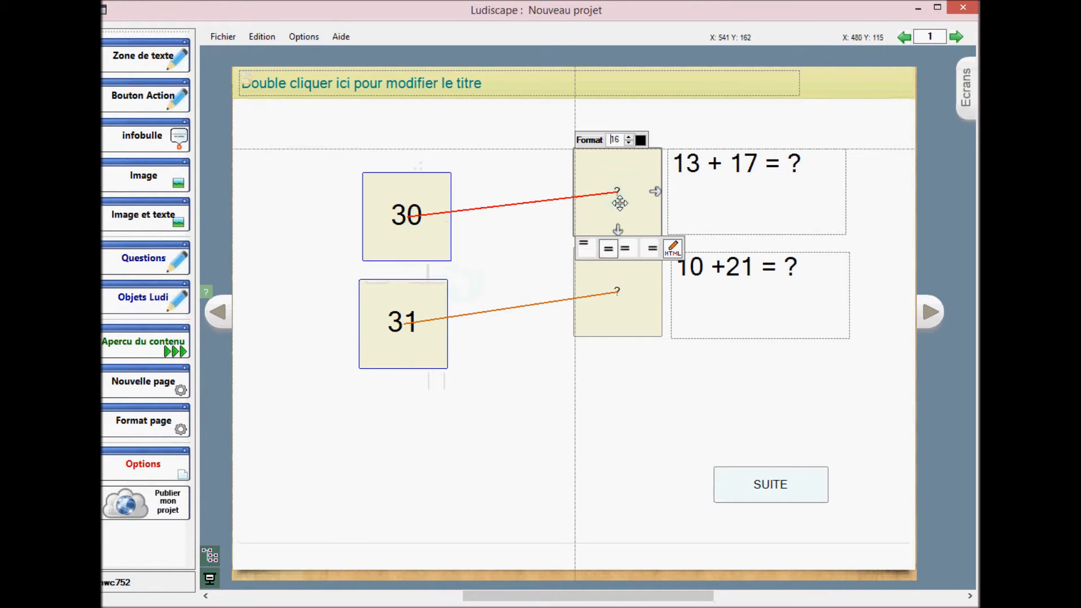
{"action": "double_click", "coordinate": [618, 199]}
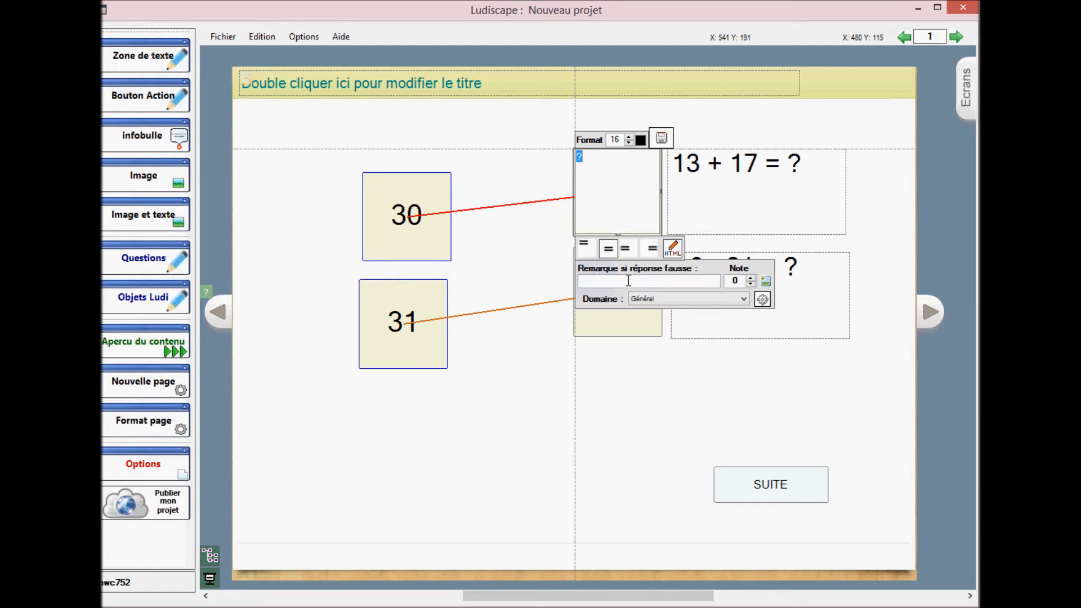
{"action": "left_click", "coordinate": [750, 278]}
{"action": "type", "text": "13 + 17 = 30 !"}
{"action": "left_click", "coordinate": [661, 138]}
Give the "?" block beside 10 + 21 a note of 1 and the wrong-answer remark "10 + 21 = 31", and save.
{"action": "double_click", "coordinate": [618, 287]}
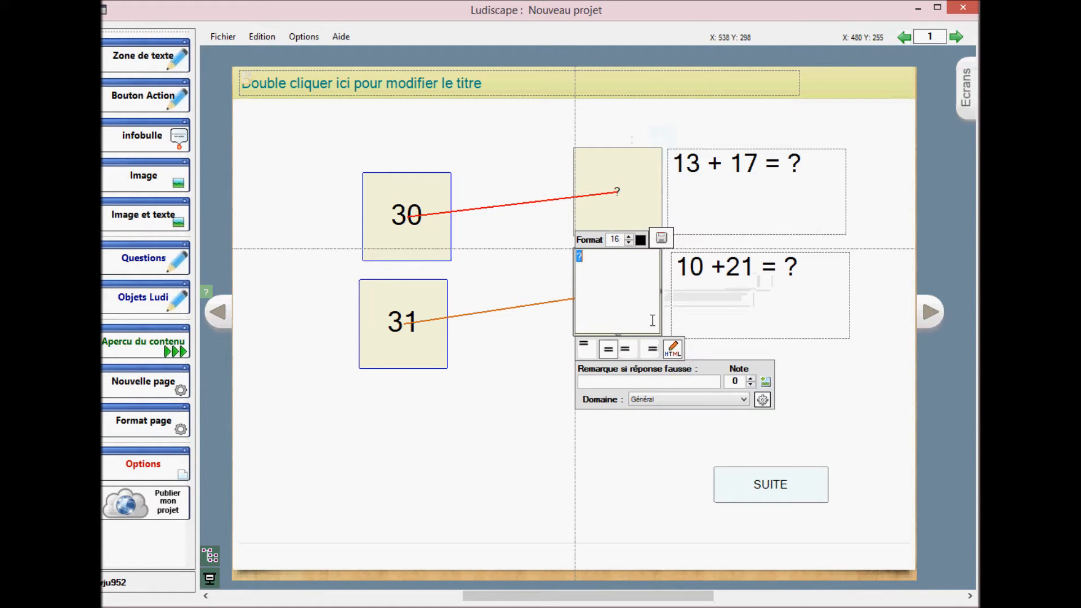
{"action": "left_click", "coordinate": [751, 379]}
{"action": "left_click", "coordinate": [660, 378]}
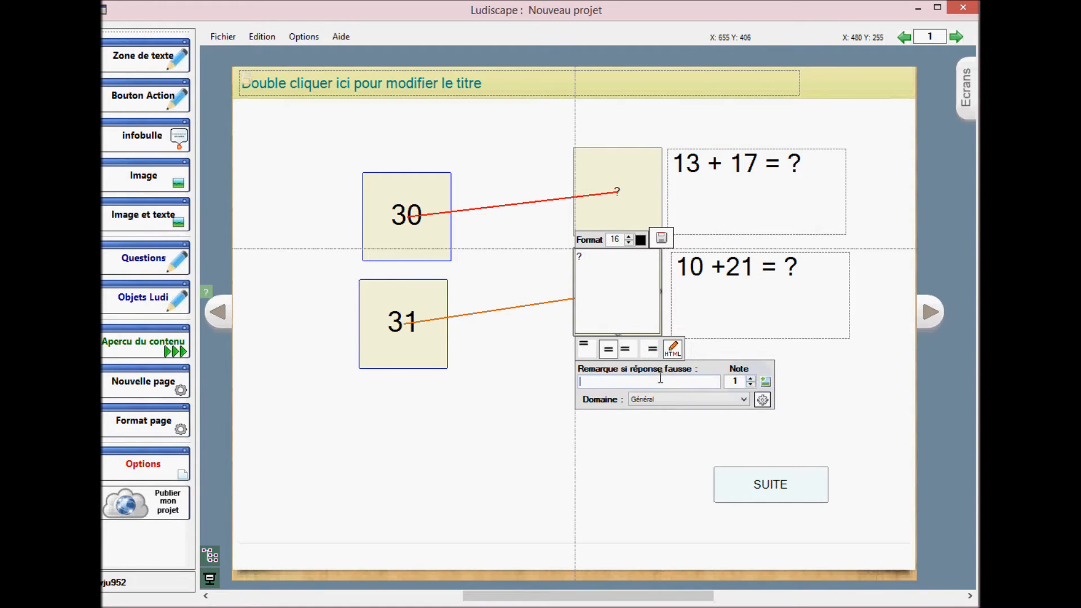
{"action": "type", "text": "10 + 21 = 31"}
{"action": "left_click", "coordinate": [653, 217]}
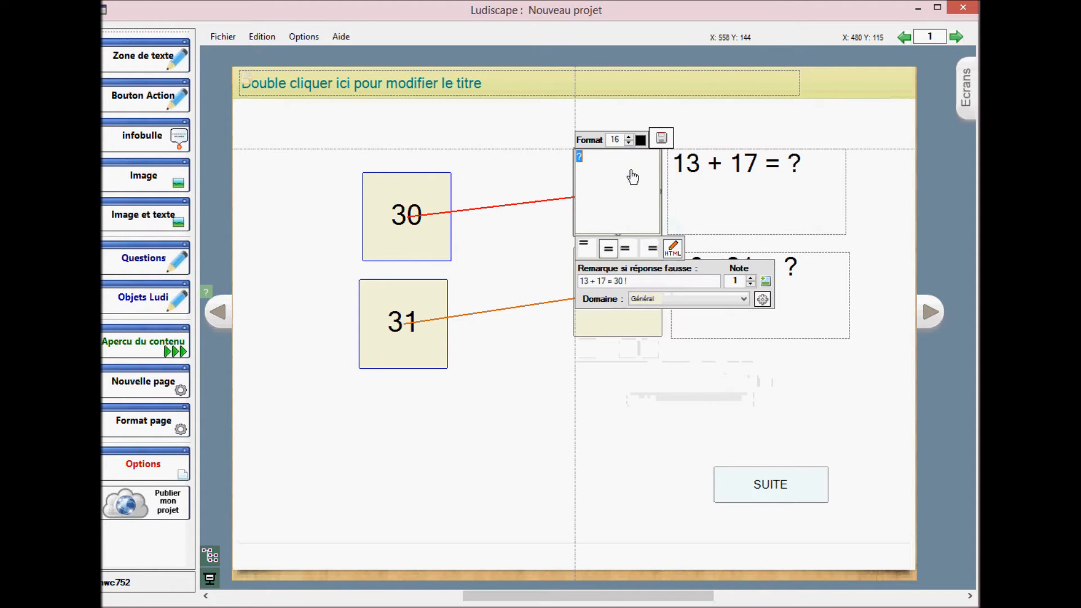
{"action": "left_click", "coordinate": [661, 138]}
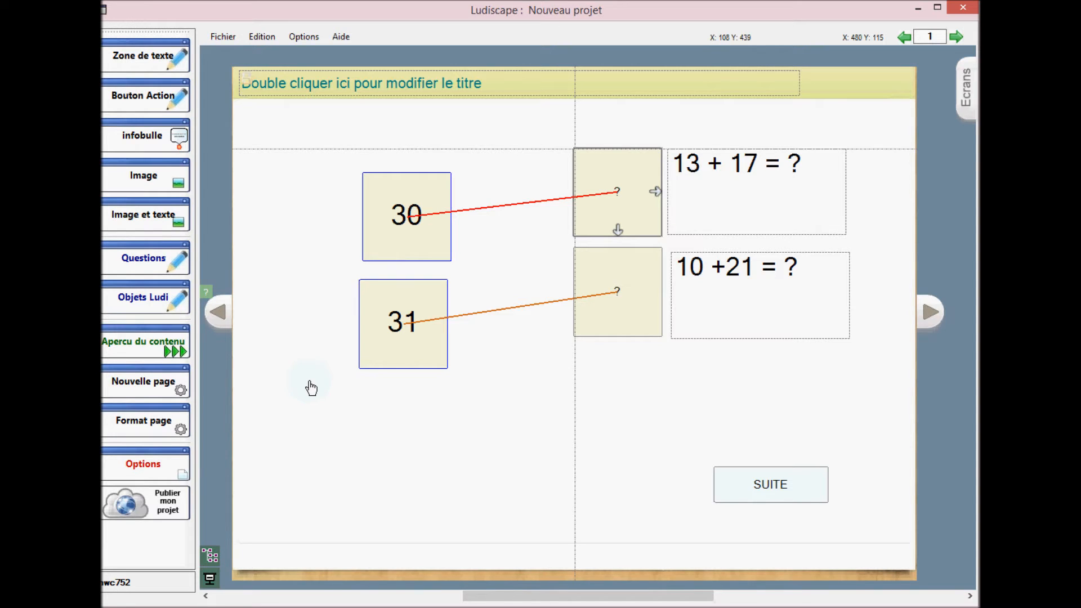
Preview the whole quiz with correct answers (19, 30 and 31) through to the results page, and close the preview.
{"action": "mouse_move", "coordinate": [160, 351]}
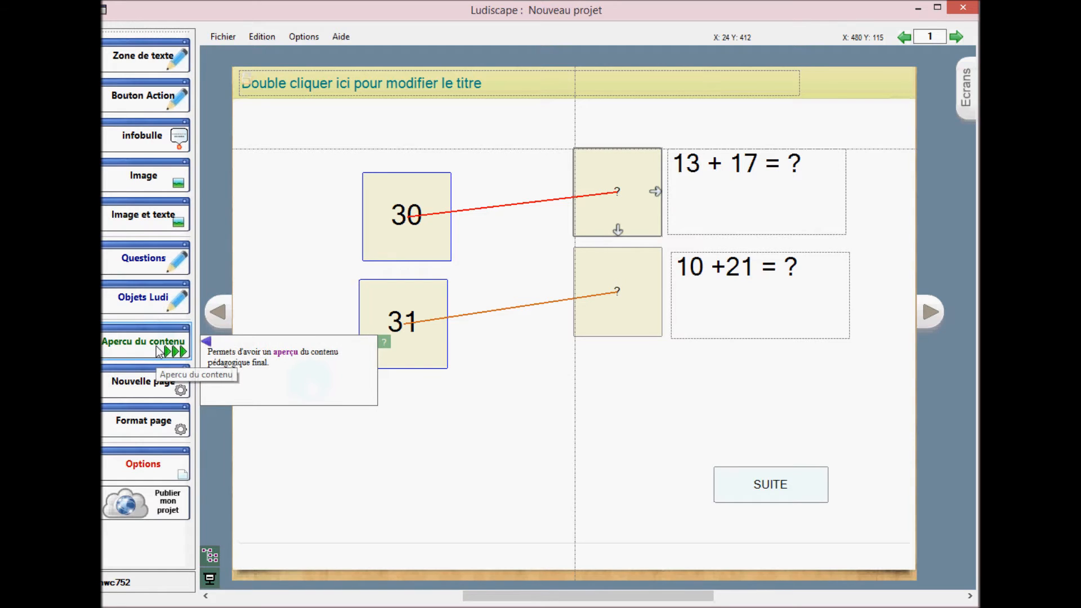
{"action": "left_click", "coordinate": [160, 351]}
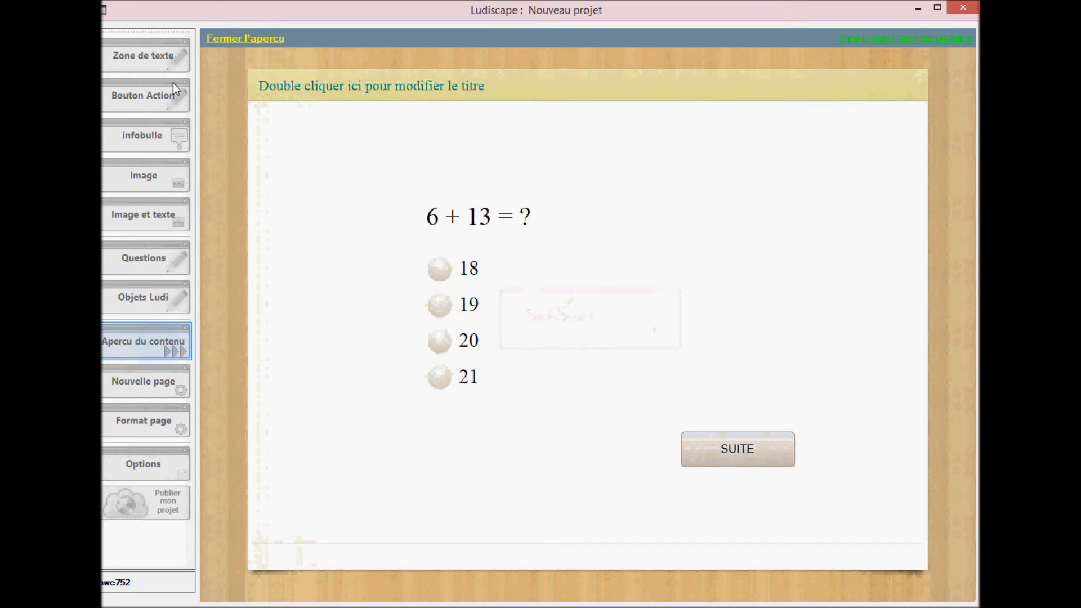
{"action": "left_click", "coordinate": [441, 310]}
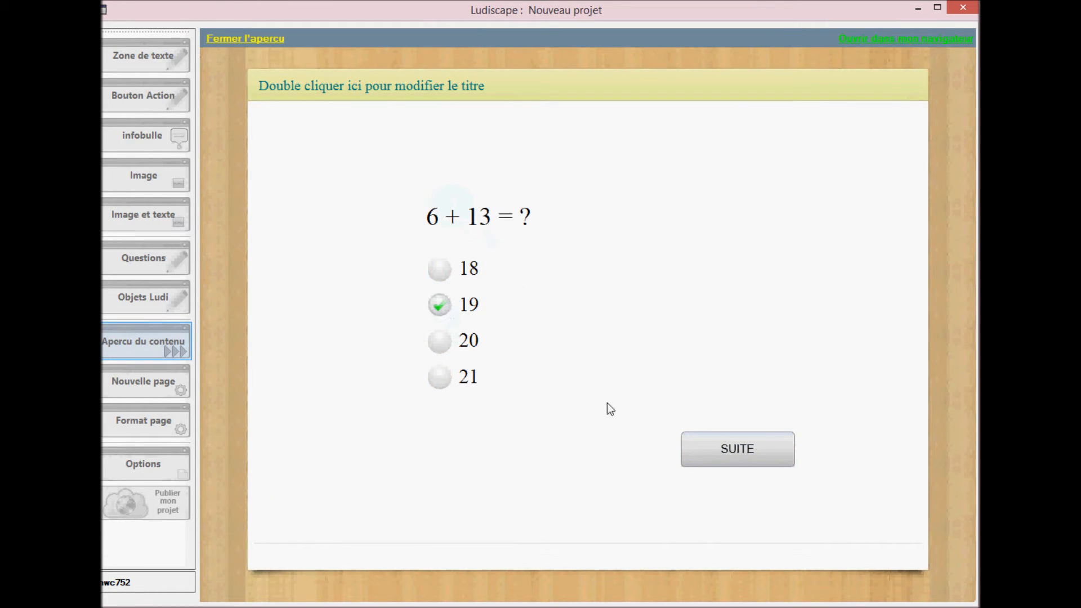
{"action": "left_click", "coordinate": [742, 453]}
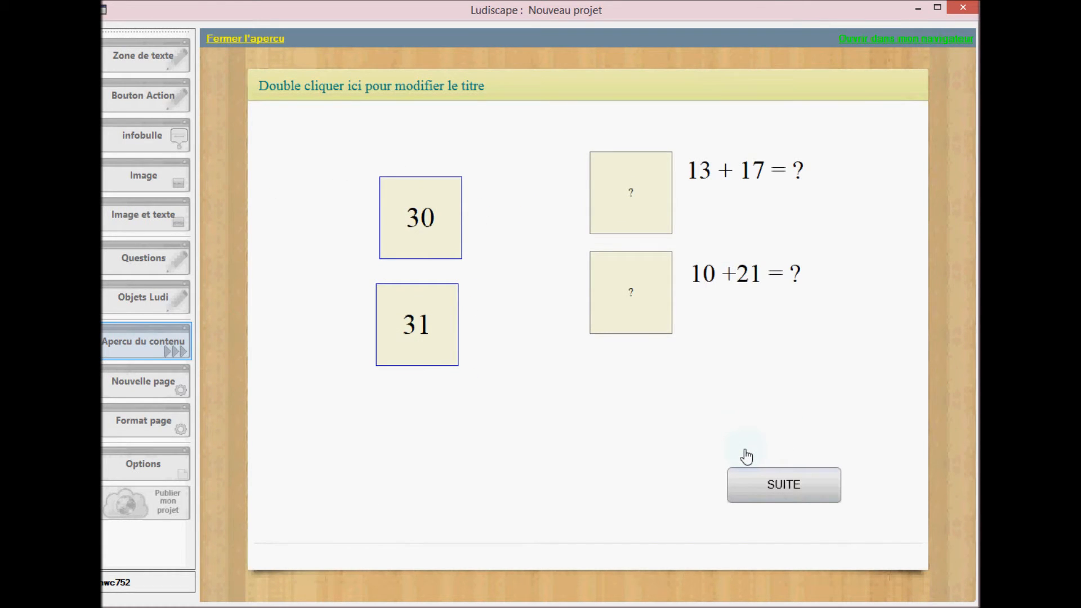
{"action": "left_click_drag", "start_coordinate": [427, 217], "coordinate": [625, 193]}
{"action": "left_click_drag", "start_coordinate": [418, 325], "coordinate": [623, 300]}
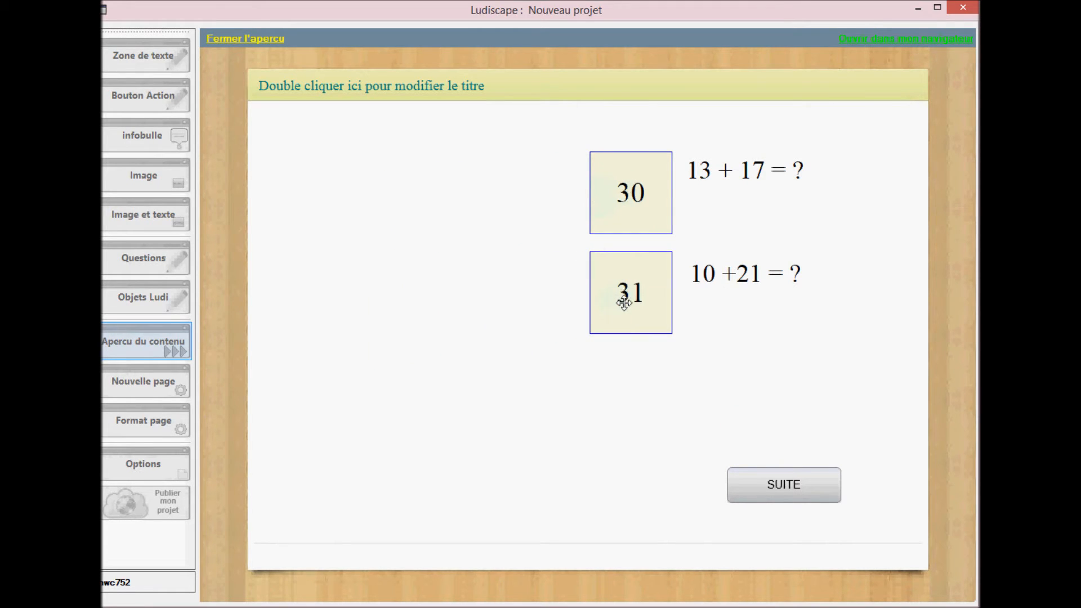
{"action": "left_click", "coordinate": [783, 488]}
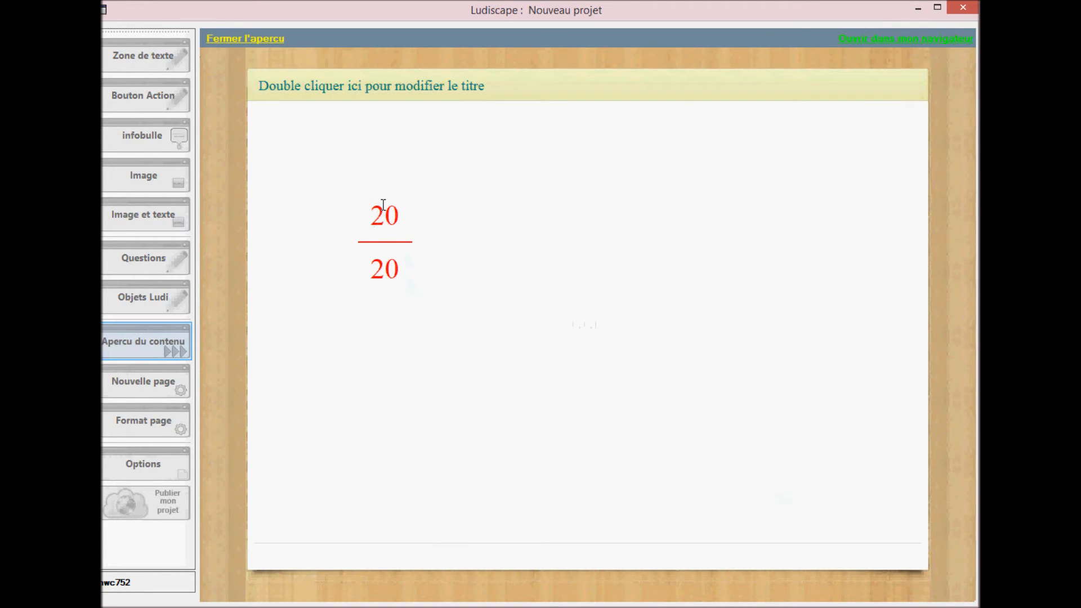
{"action": "left_click", "coordinate": [252, 40]}
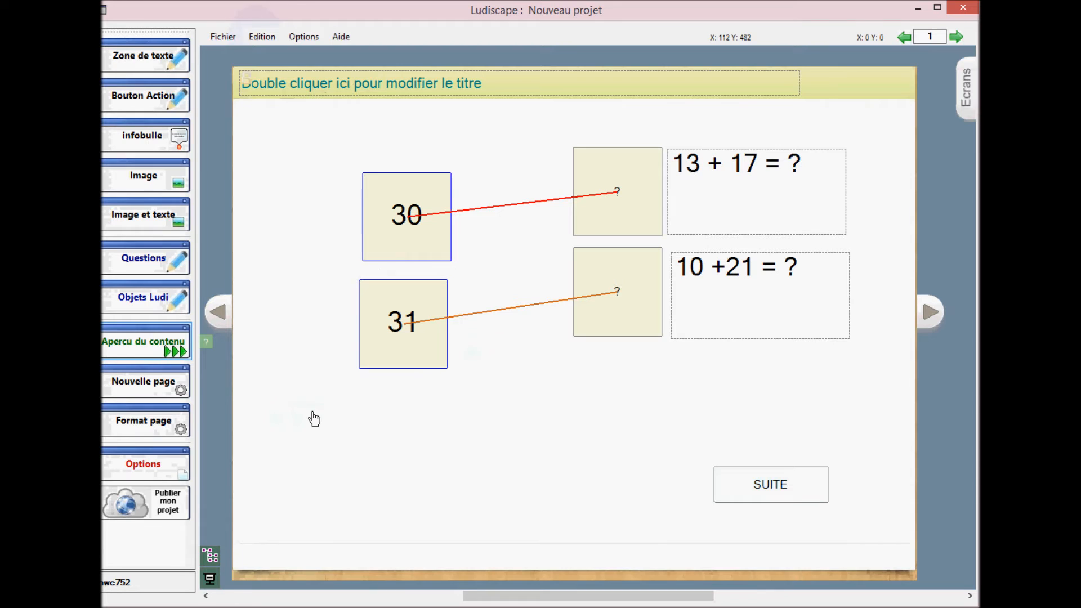
Preview the quiz again, answering 18 to 6 + 13 but placing 30 and 31 correctly, check the score and remarks, and close the preview.
{"action": "left_click", "coordinate": [164, 346]}
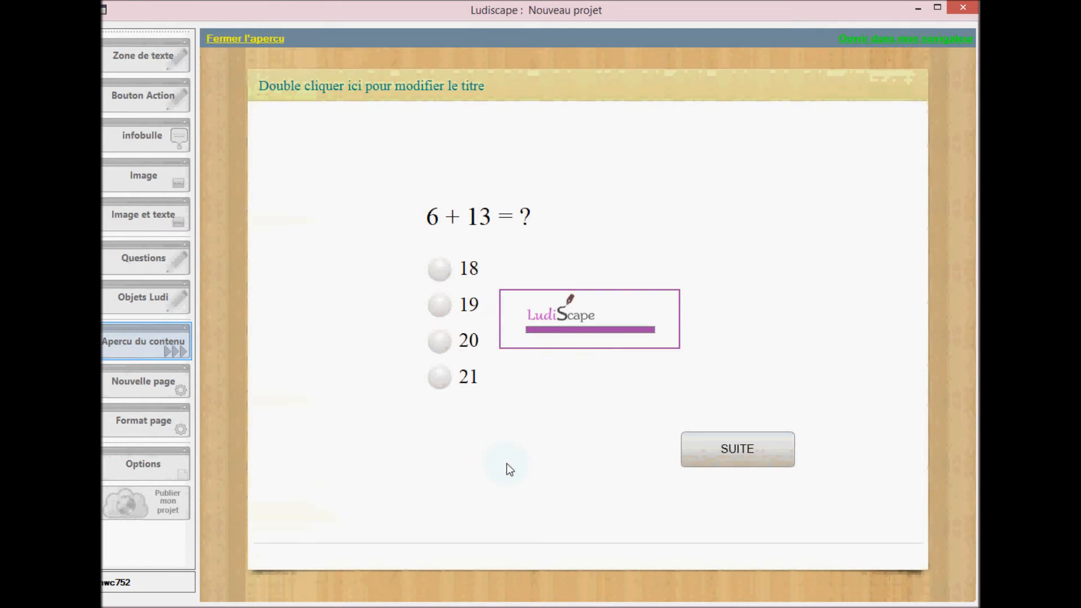
{"action": "left_click", "coordinate": [440, 270]}
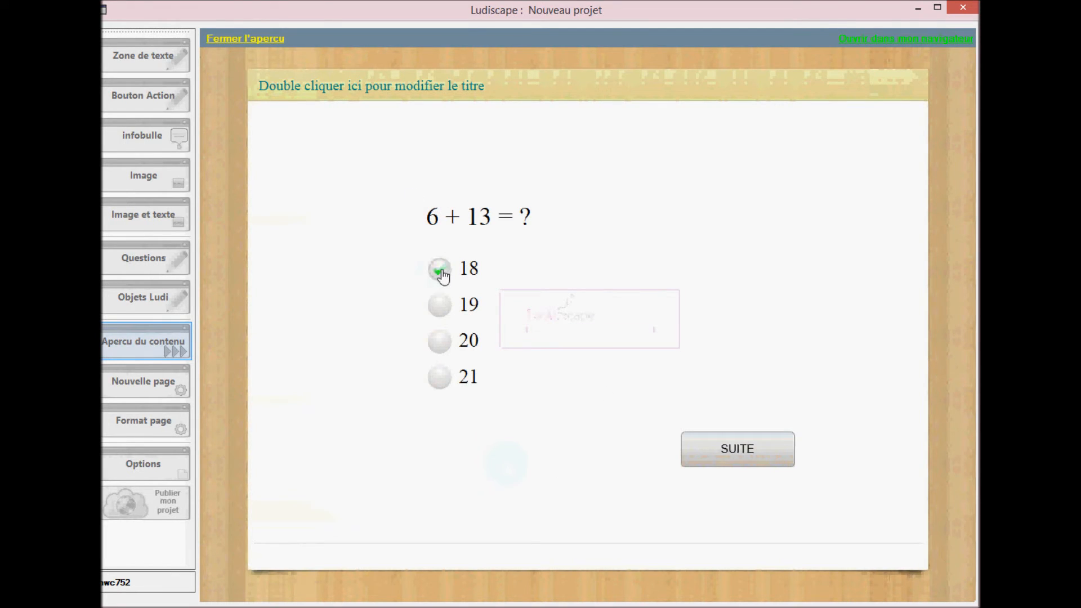
{"action": "left_click", "coordinate": [739, 458]}
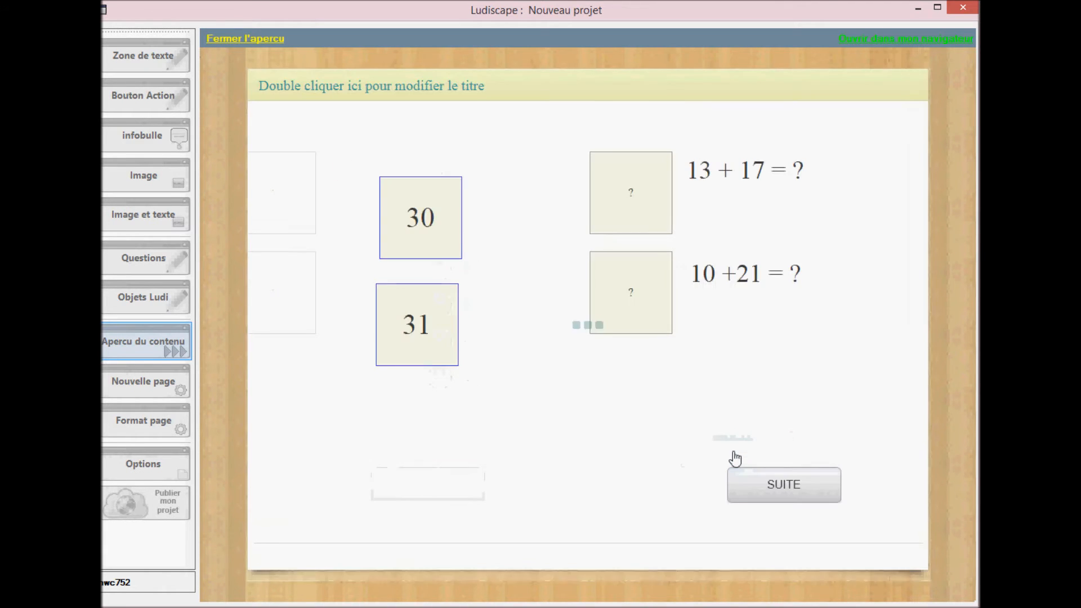
{"action": "left_click_drag", "start_coordinate": [423, 215], "coordinate": [621, 206]}
{"action": "left_click_drag", "start_coordinate": [415, 319], "coordinate": [625, 294]}
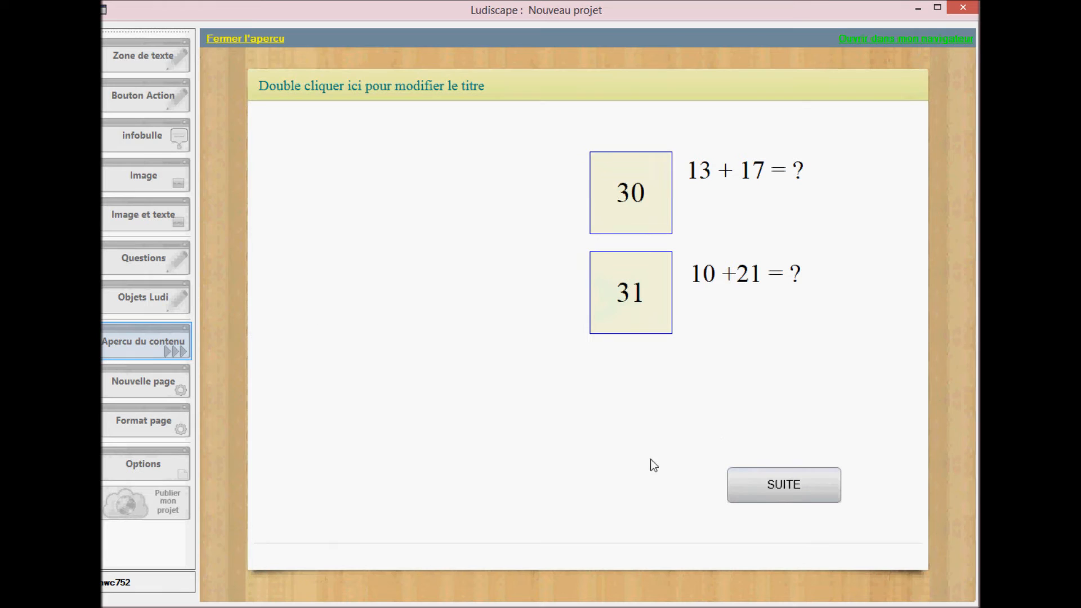
{"action": "left_click", "coordinate": [780, 494]}
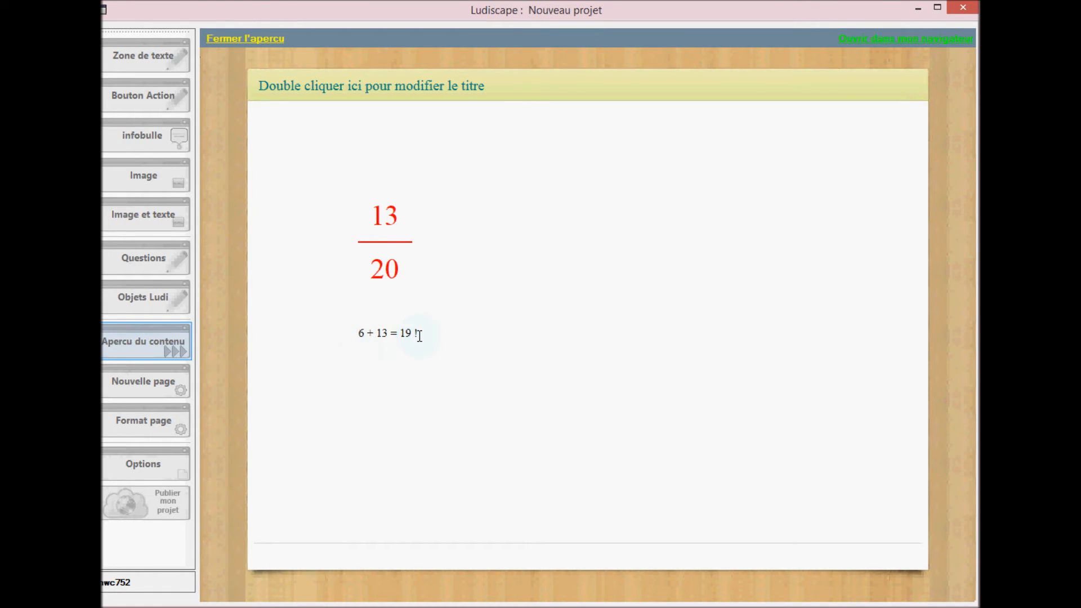
{"action": "left_click", "coordinate": [244, 39]}
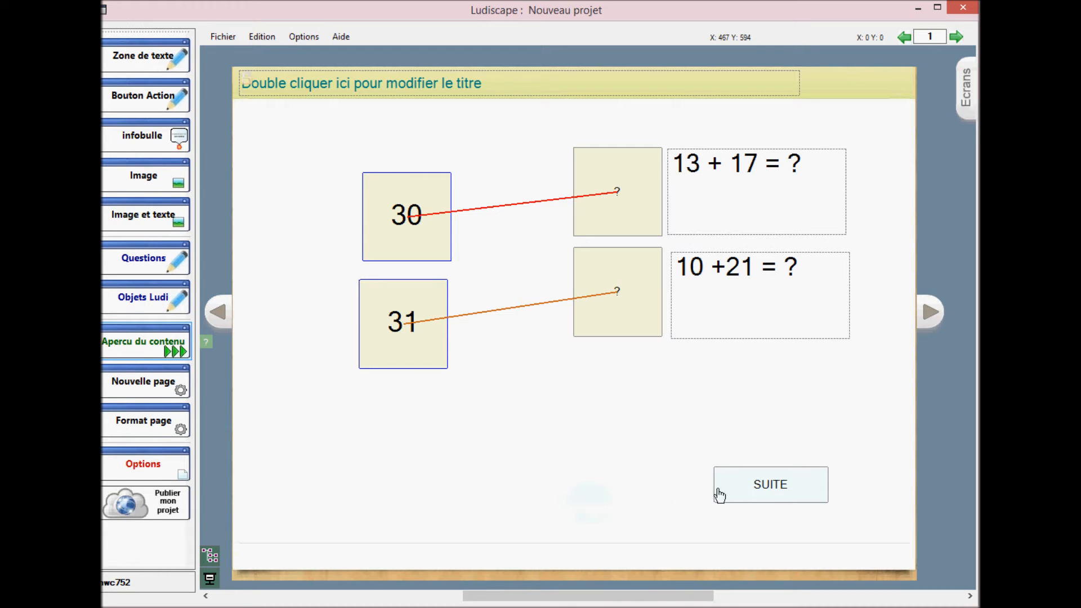
Set the action of the drag-and-drop page's SUITE button to "Page suivante si OK" and save it.
{"action": "left_click", "coordinate": [767, 487]}
{"action": "double_click", "coordinate": [767, 487]}
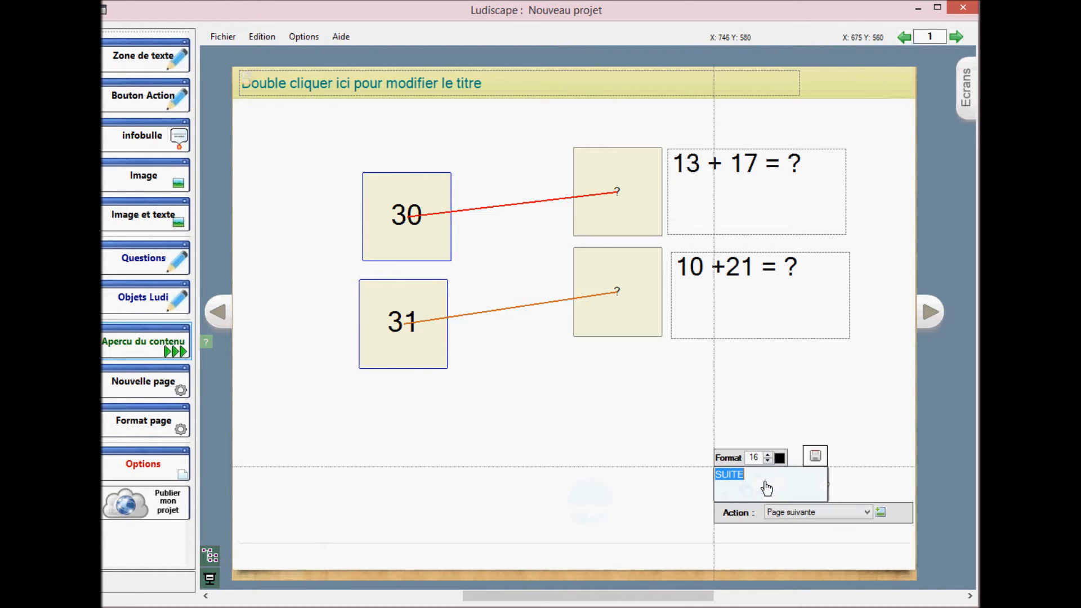
{"action": "left_click", "coordinate": [793, 516]}
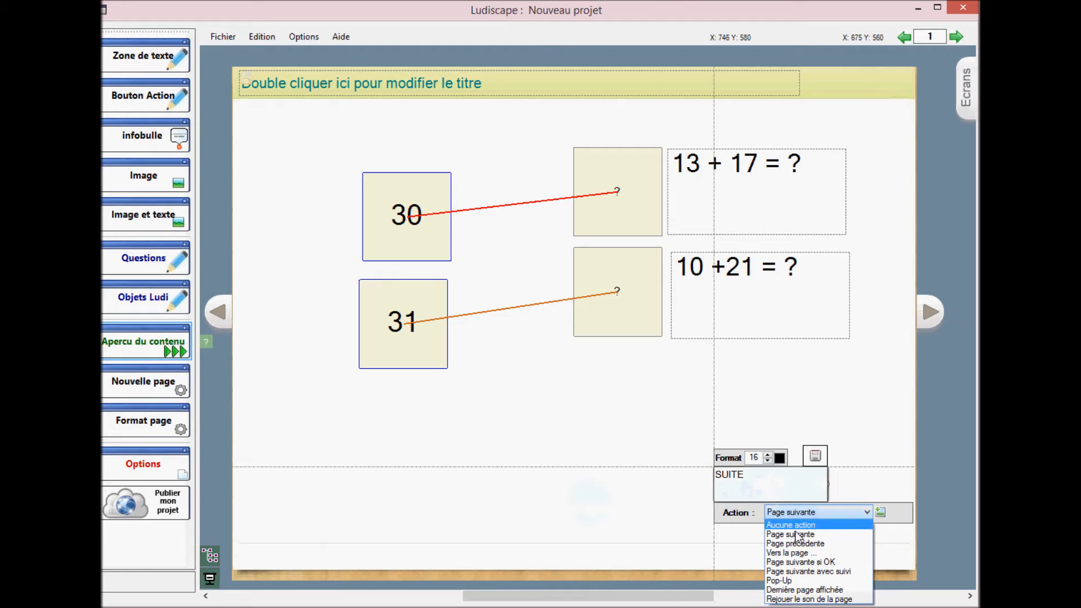
{"action": "left_click", "coordinate": [799, 562]}
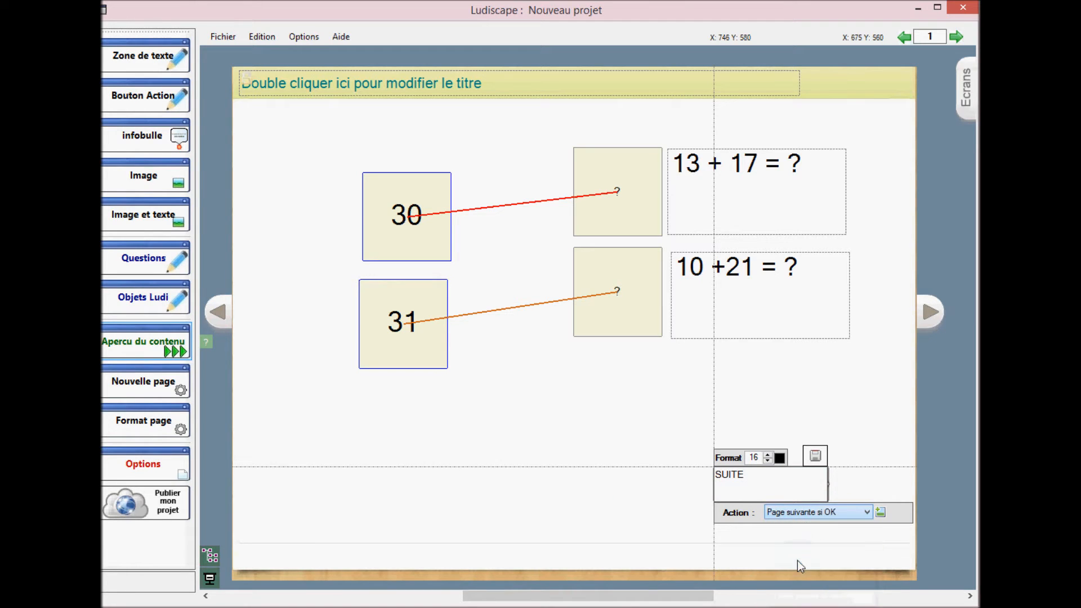
{"action": "left_click", "coordinate": [816, 457]}
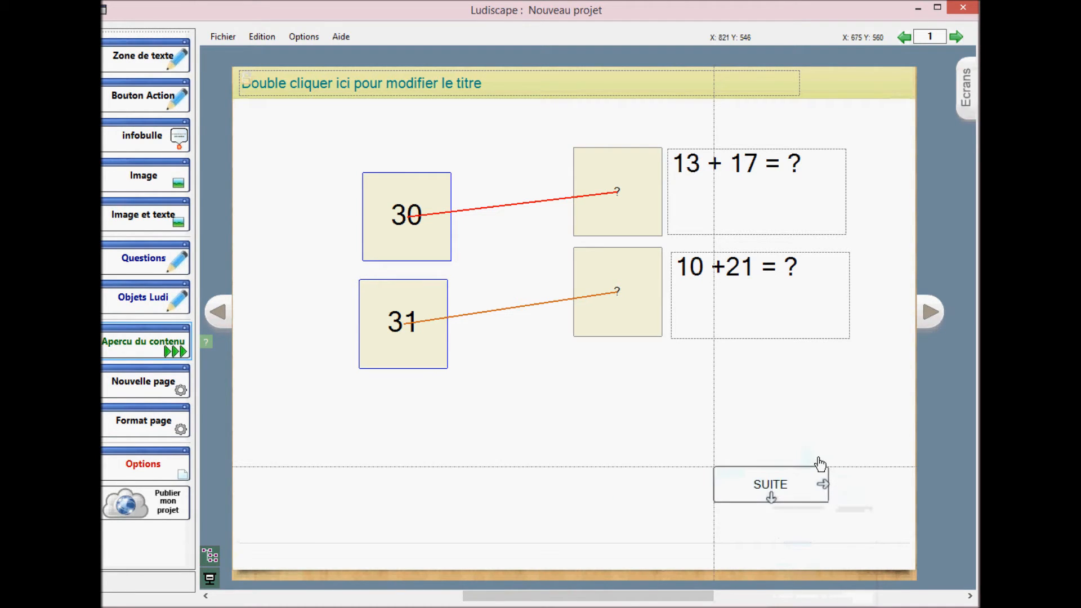
{"action": "left_click", "coordinate": [501, 424]}
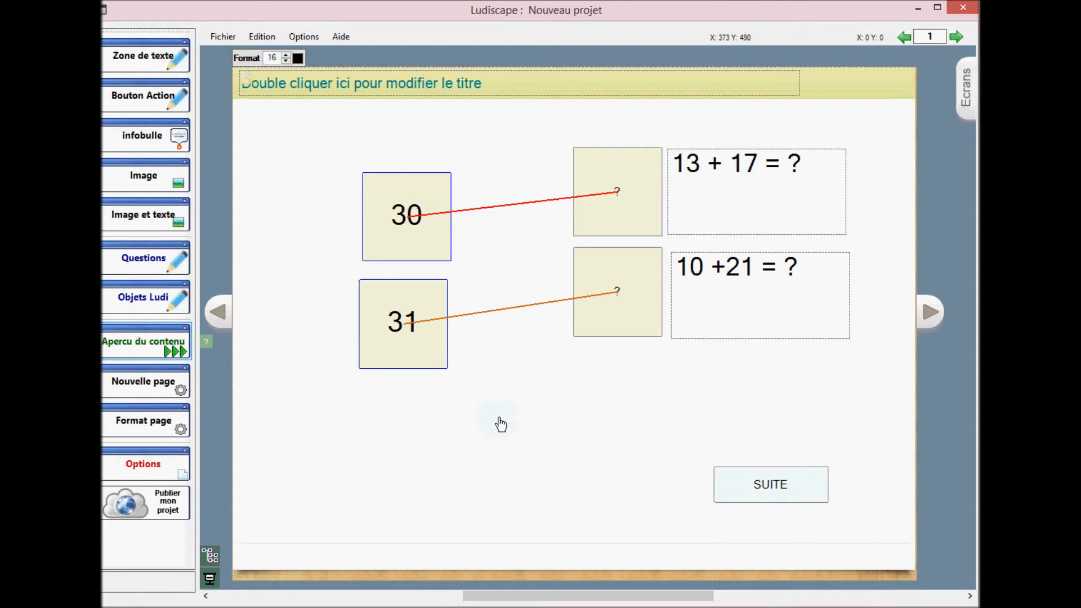
Preview only the drag-and-drop page and test SUITE with 30 and 31 swapped, and again with both blocks removed from the targets.
{"action": "left_click", "coordinate": [209, 580]}
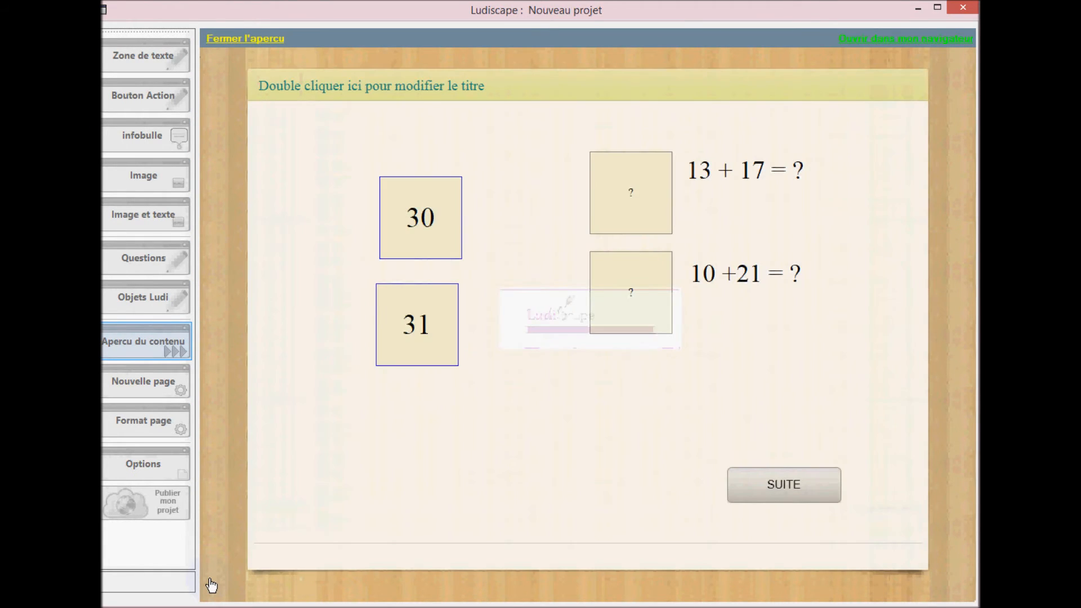
{"action": "left_click_drag", "start_coordinate": [431, 222], "coordinate": [619, 294]}
{"action": "left_click_drag", "start_coordinate": [415, 330], "coordinate": [624, 193]}
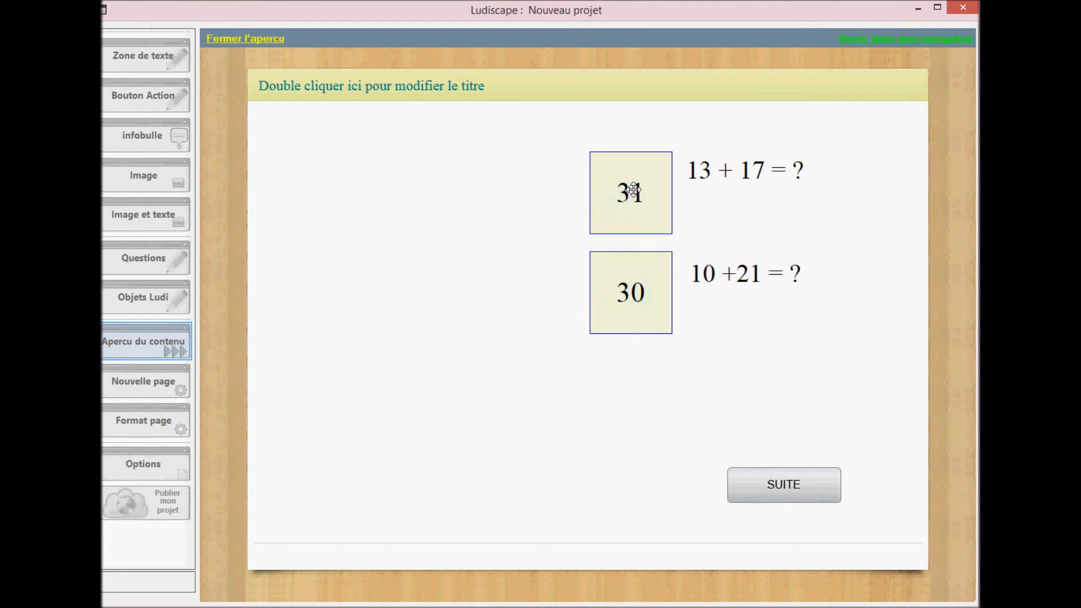
{"action": "left_click", "coordinate": [784, 494]}
{"action": "left_click_drag", "start_coordinate": [658, 280], "coordinate": [413, 310]}
{"action": "left_click_drag", "start_coordinate": [627, 193], "coordinate": [443, 174]}
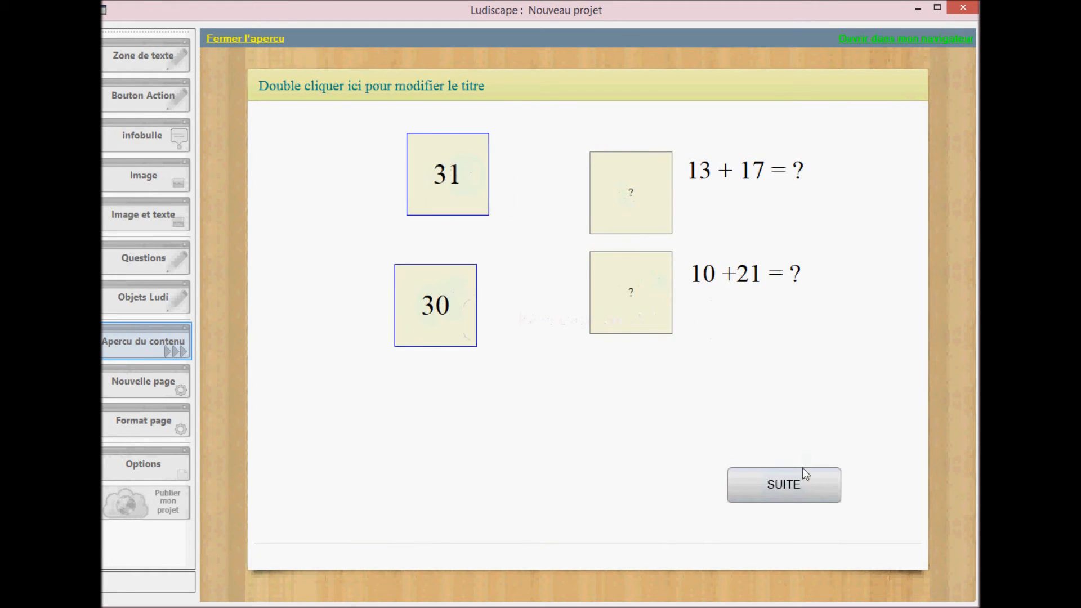
{"action": "left_click", "coordinate": [794, 487]}
Match 30 to 13 + 17 and 31 to 10 + 21 in the preview, continue to the results page, and close the preview.
{"action": "left_click_drag", "start_coordinate": [430, 319], "coordinate": [611, 193]}
{"action": "left_click_drag", "start_coordinate": [444, 186], "coordinate": [634, 289]}
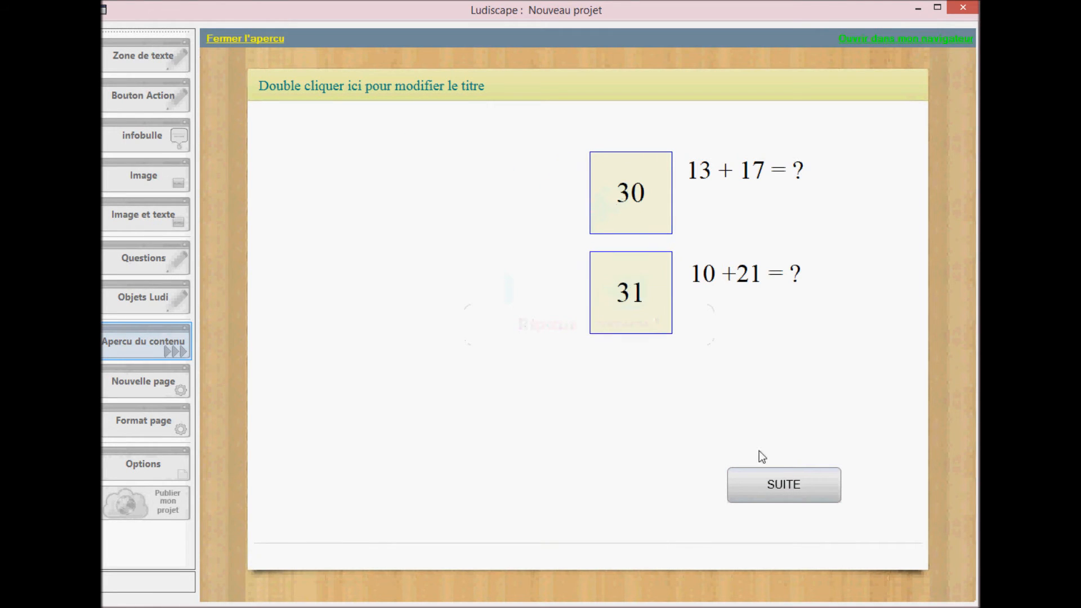
{"action": "left_click", "coordinate": [784, 489]}
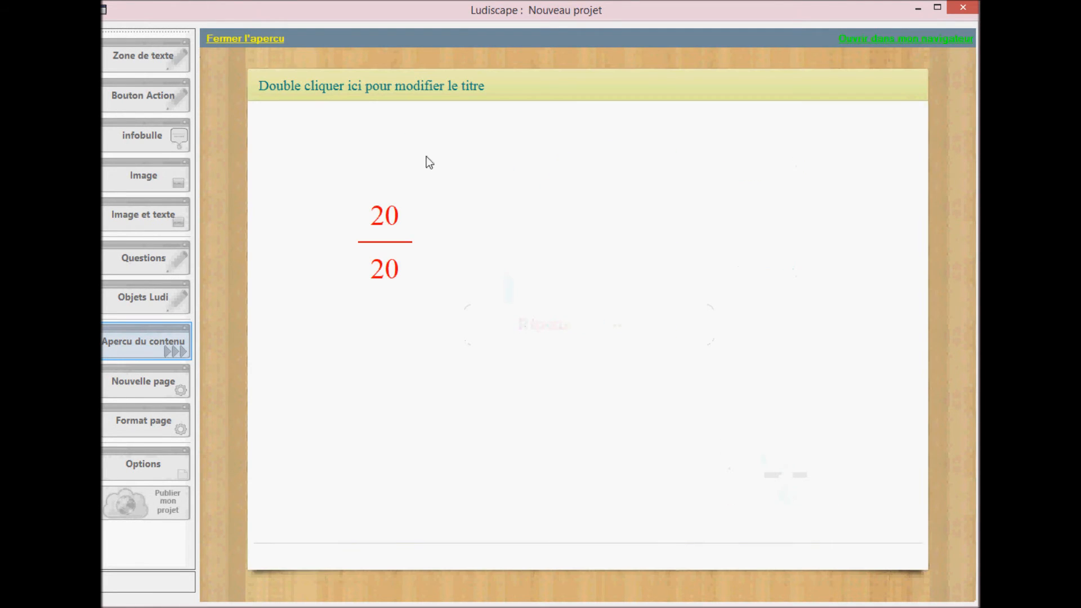
{"action": "left_click", "coordinate": [257, 40]}
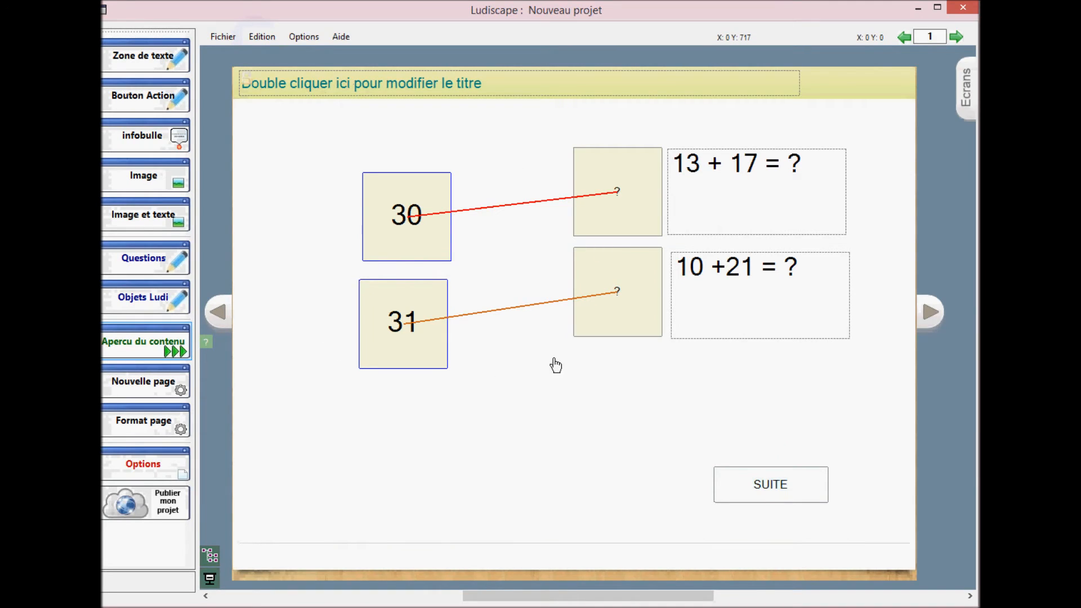
Set the wrong-answer message of the drag-and-drop page to "Cherche encore !" in its page format.
{"action": "right_click", "coordinate": [292, 144]}
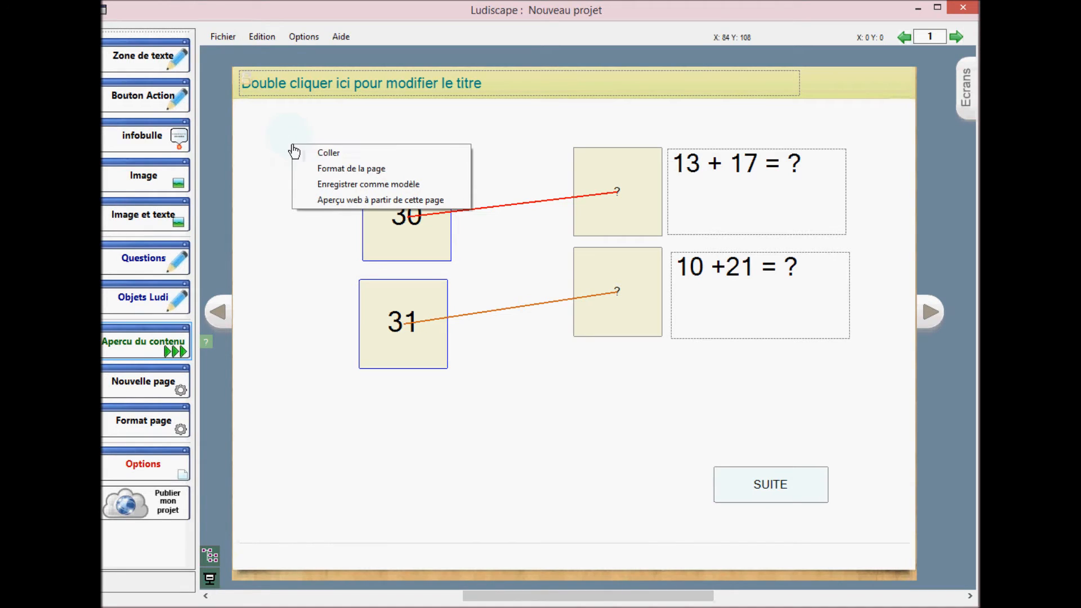
{"action": "left_click", "coordinate": [336, 169]}
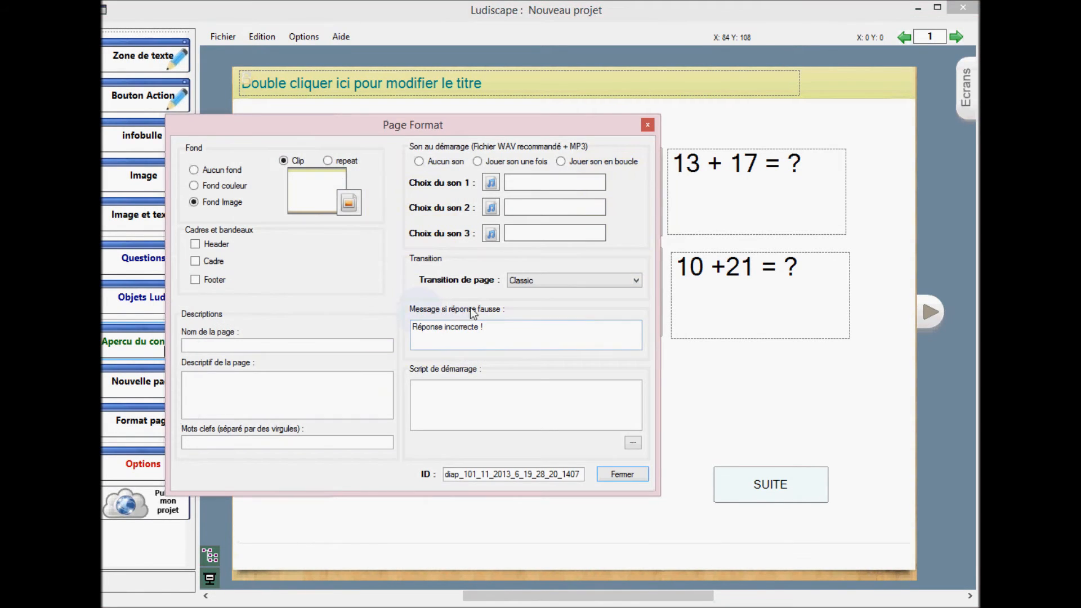
{"action": "left_click", "coordinate": [480, 325]}
{"action": "left_click_drag", "start_coordinate": [480, 324], "coordinate": [412, 327]}
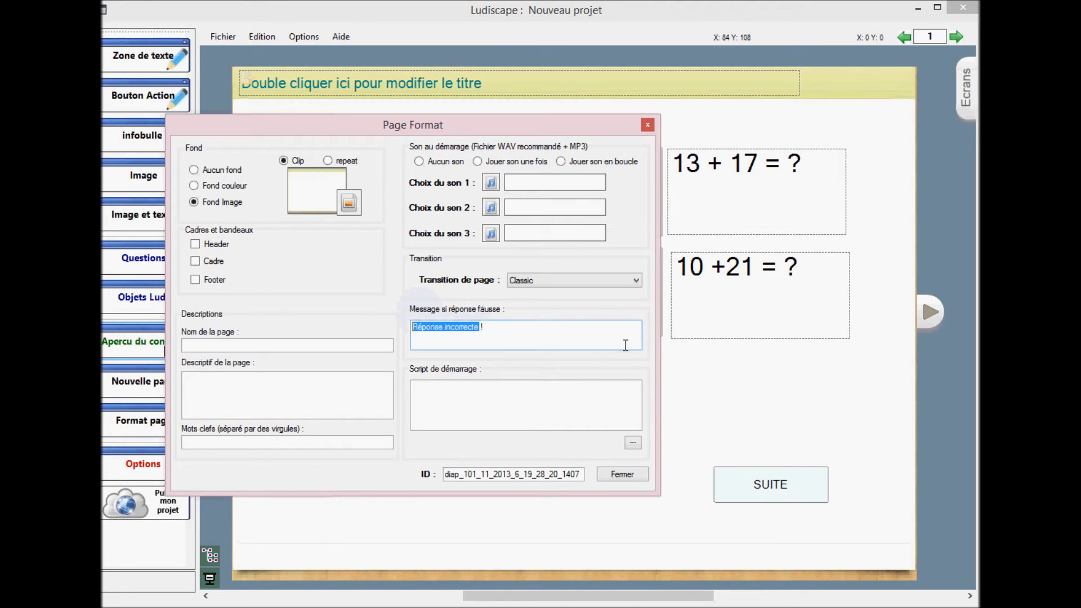
{"action": "type", "text": "Cherche !"}
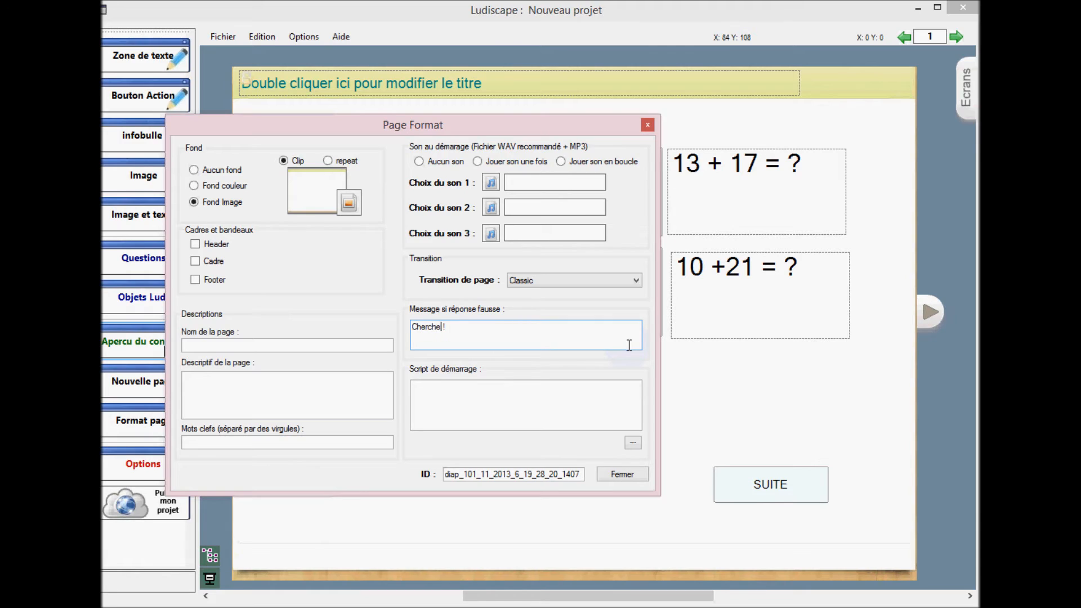
{"action": "type", "text": "e"}
{"action": "type", "text": "core"}
{"action": "key", "text": "BackSpace"}
{"action": "left_click", "coordinate": [623, 474]}
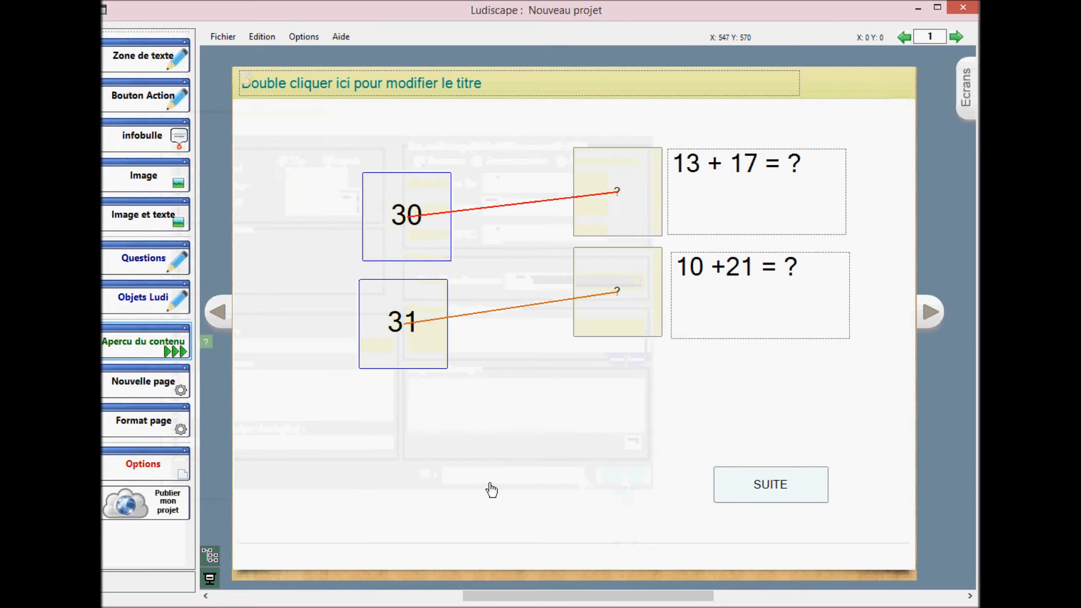
Preview the drag-and-drop page, test SUITE with both targets left empty, and close the preview.
{"action": "left_click", "coordinate": [210, 581]}
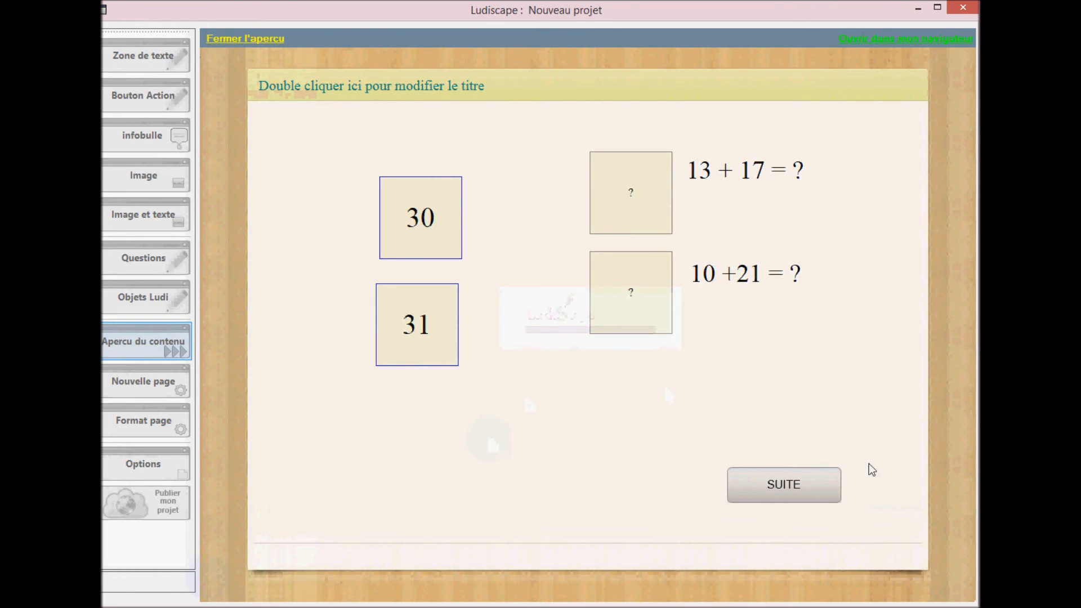
{"action": "left_click", "coordinate": [804, 490]}
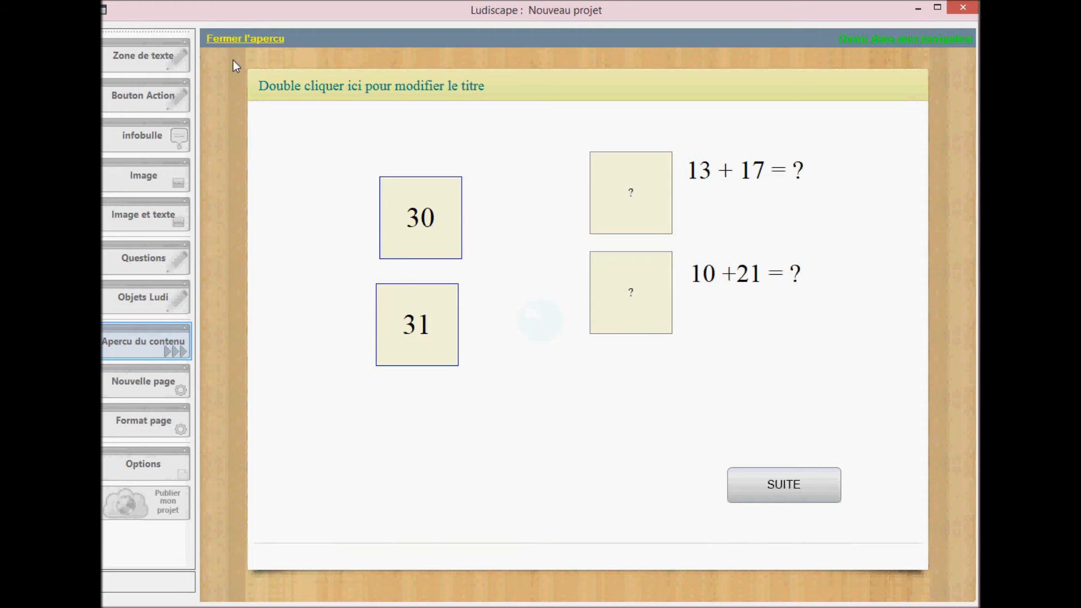
{"action": "left_click", "coordinate": [233, 39]}
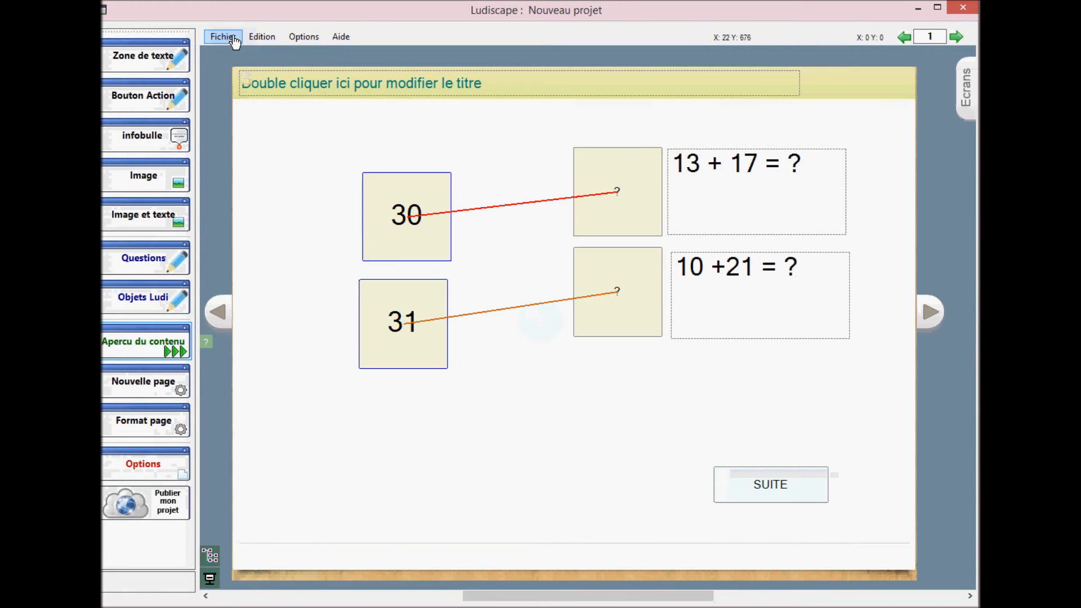
Format the 30 block with a border of 2 and a yellow background.
{"action": "left_click", "coordinate": [401, 209]}
{"action": "left_click", "coordinate": [623, 180]}
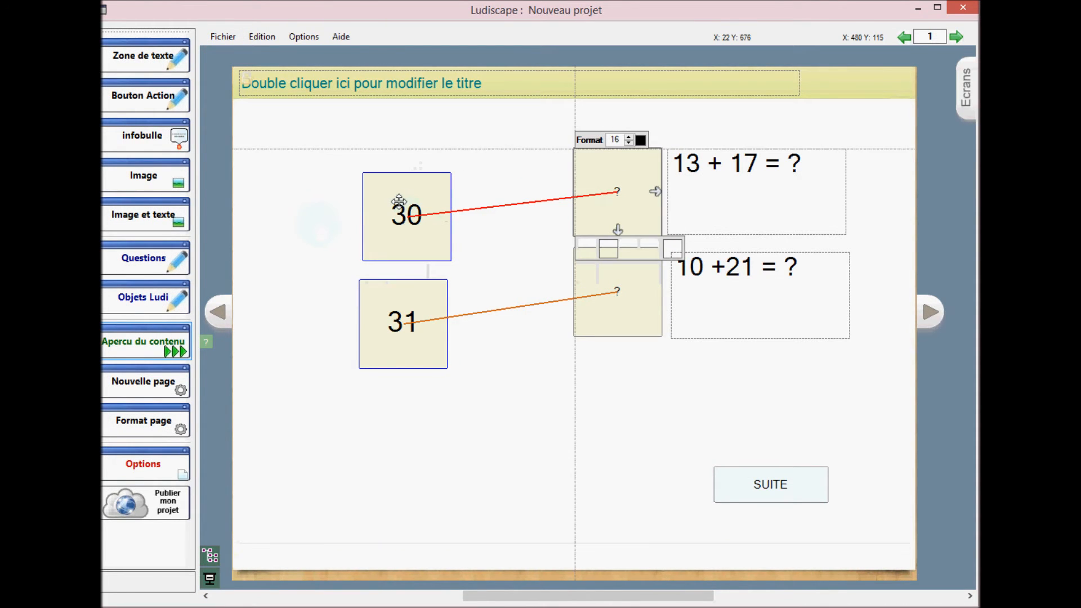
{"action": "left_click", "coordinate": [401, 203]}
{"action": "right_click", "coordinate": [414, 205]}
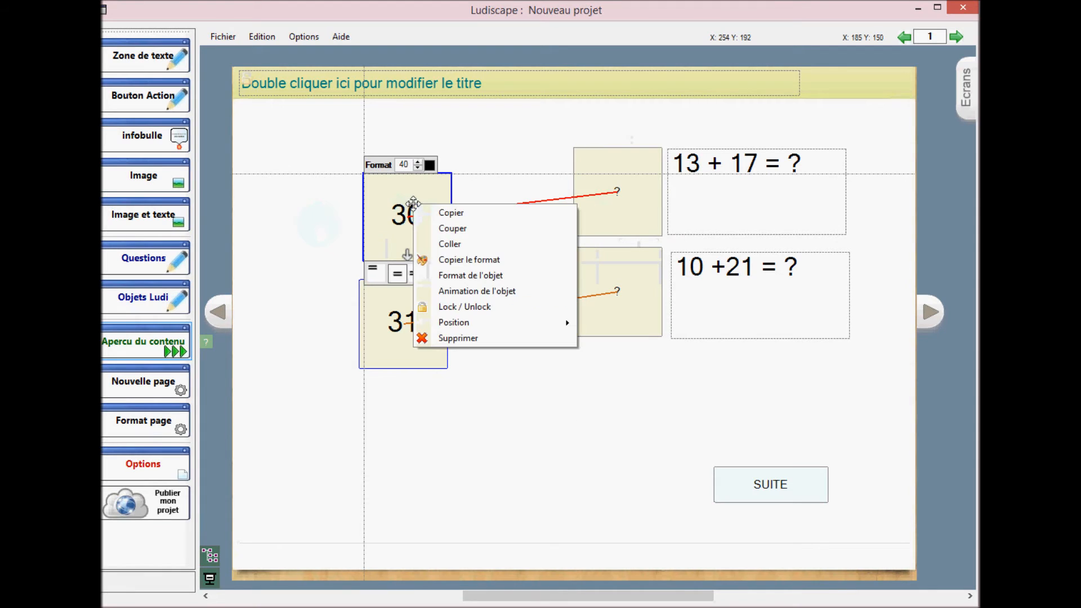
{"action": "left_click", "coordinate": [479, 276]}
{"action": "left_click_drag", "start_coordinate": [322, 210], "coordinate": [505, 259]}
{"action": "left_click", "coordinate": [511, 310]}
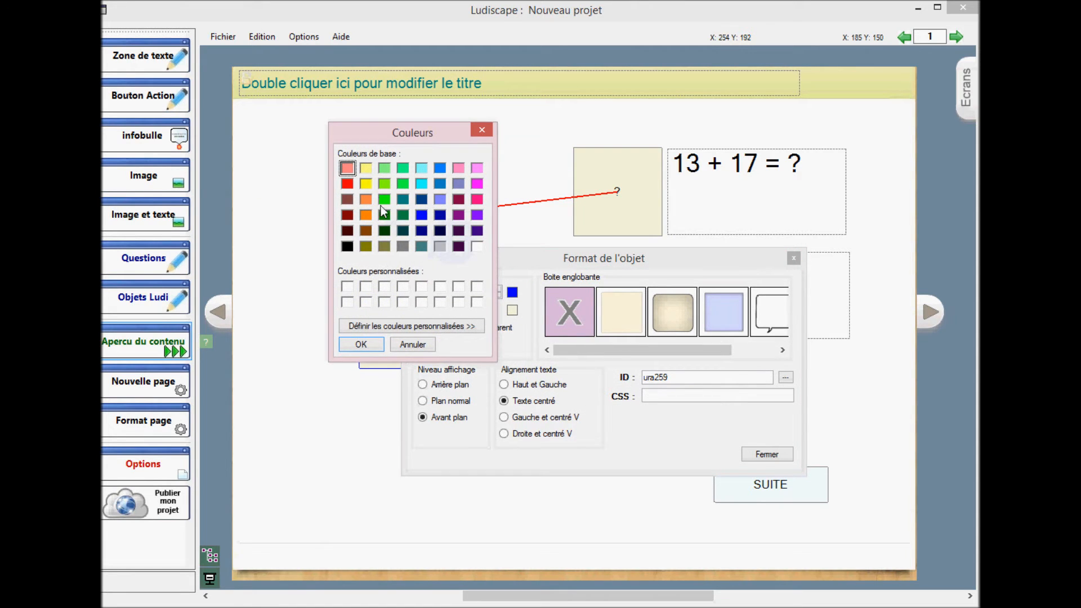
{"action": "left_click", "coordinate": [370, 187]}
{"action": "left_click", "coordinate": [361, 344]}
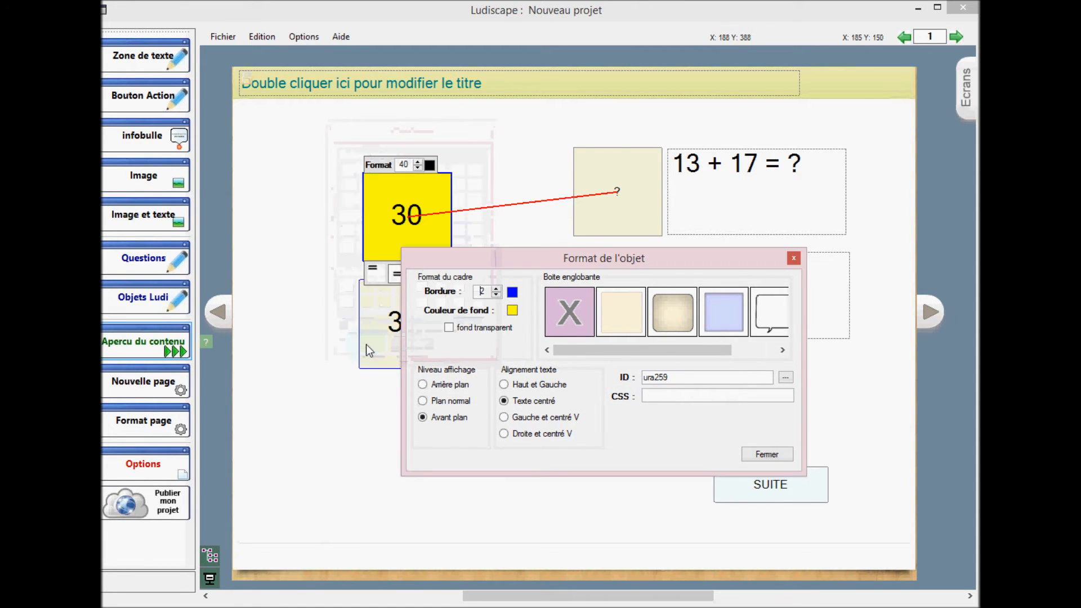
{"action": "left_click", "coordinate": [766, 454]}
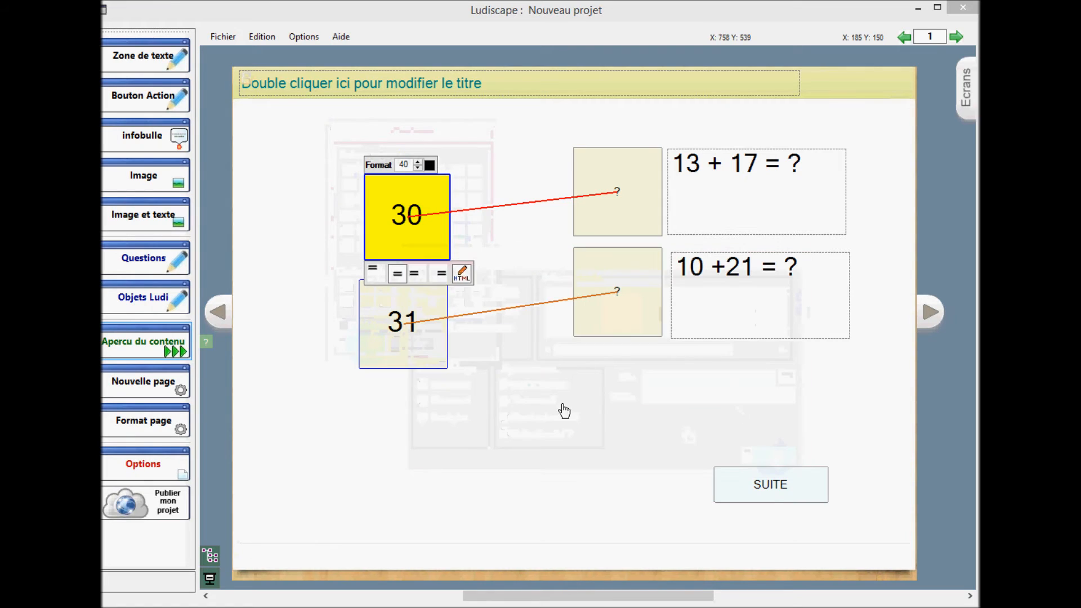
Replace the 31 block's content with the picture of a standing man in a suit, save it, and check it in a page preview.
{"action": "left_click", "coordinate": [395, 325]}
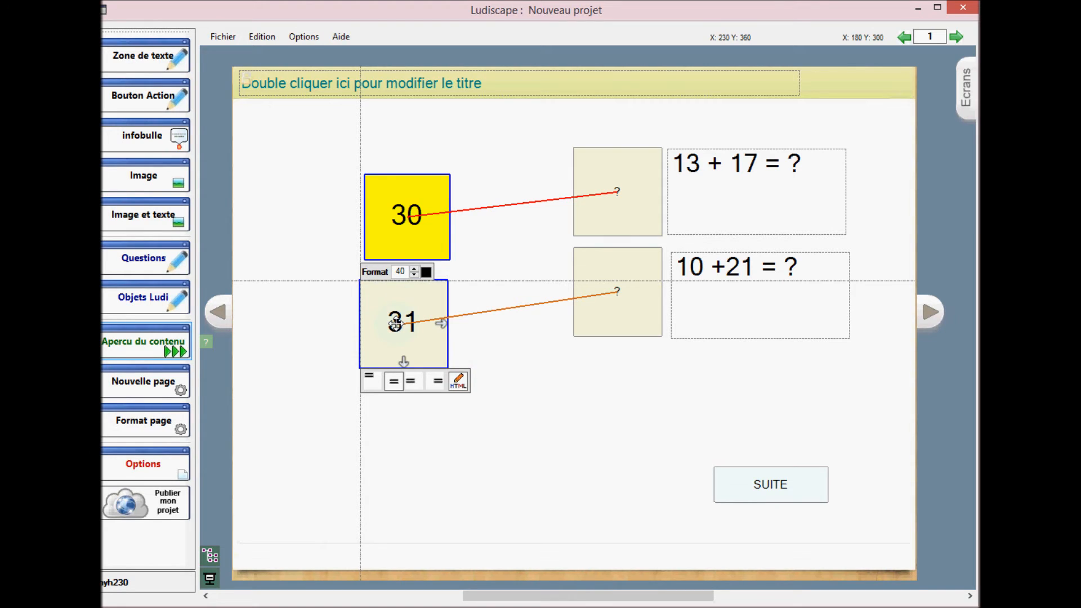
{"action": "double_click", "coordinate": [396, 323]}
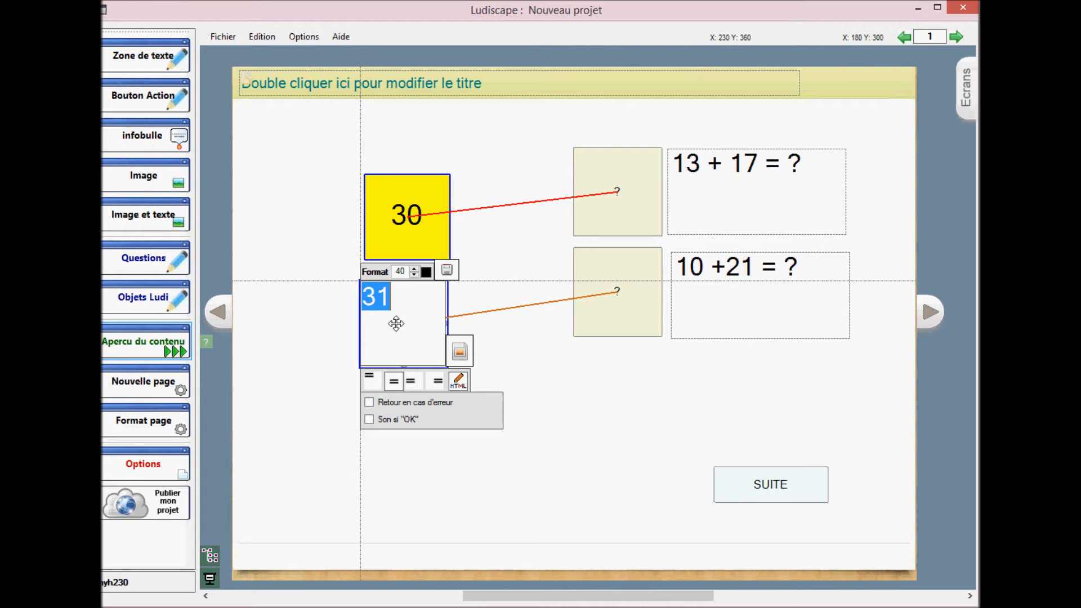
{"action": "left_click", "coordinate": [460, 352]}
{"action": "double_click", "coordinate": [761, 225]}
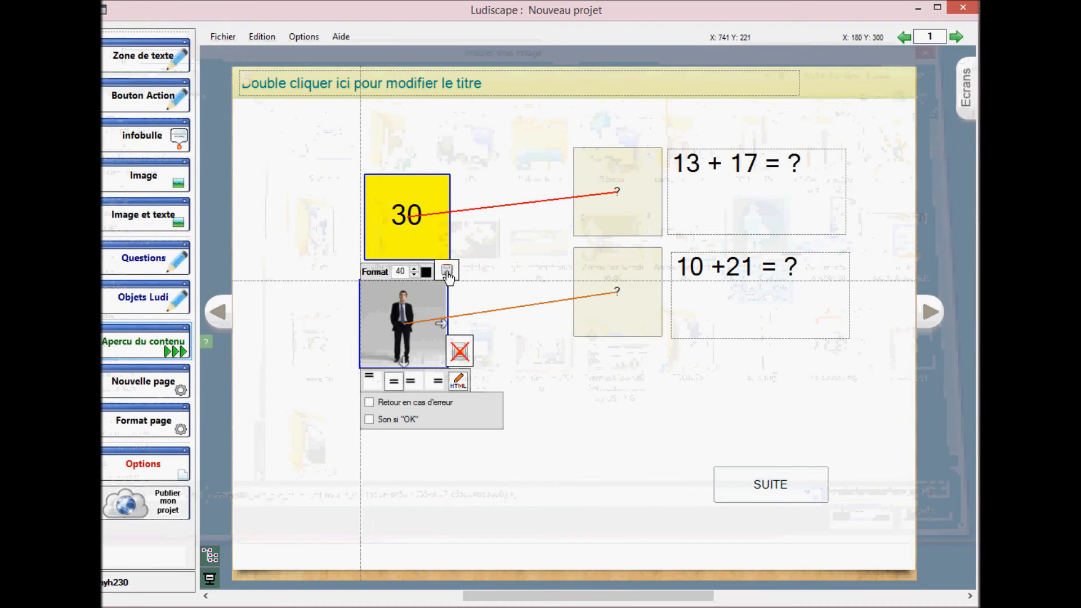
{"action": "left_click", "coordinate": [575, 441]}
{"action": "left_click", "coordinate": [396, 323]}
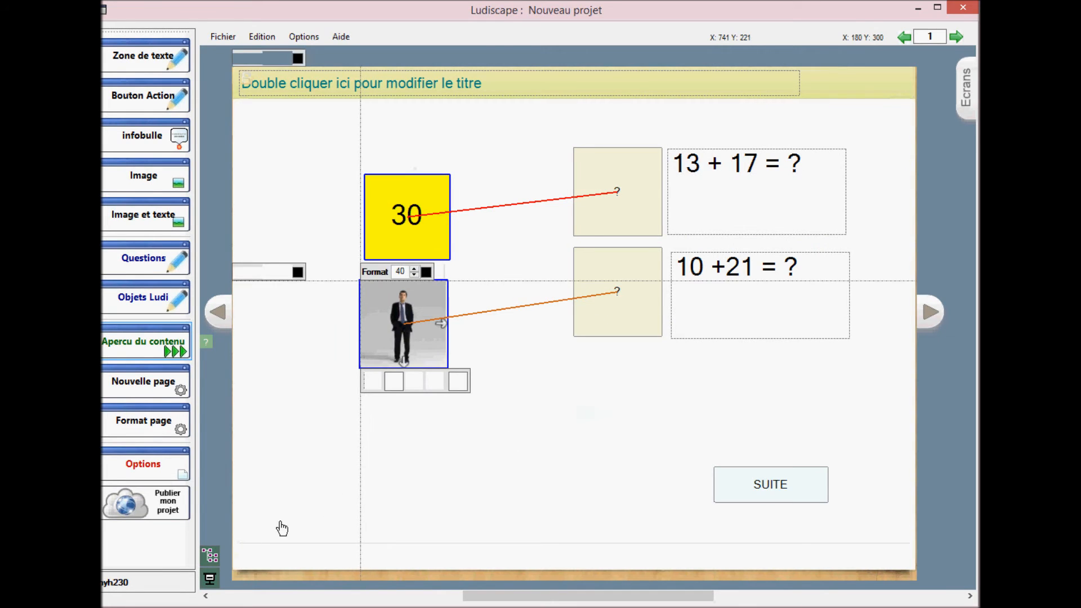
{"action": "left_click", "coordinate": [209, 578]}
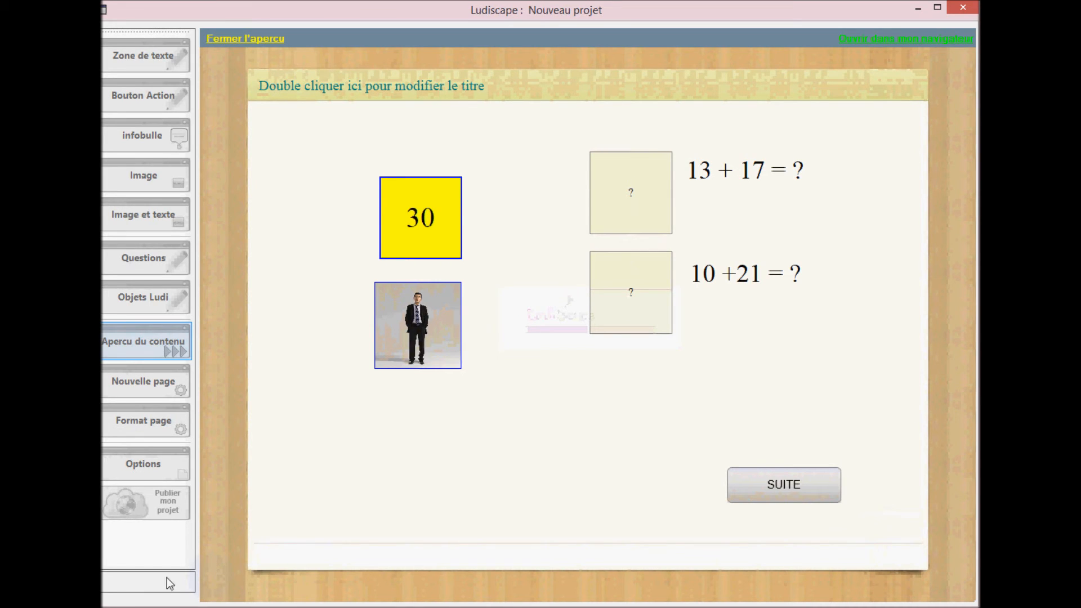
{"action": "left_click", "coordinate": [261, 38]}
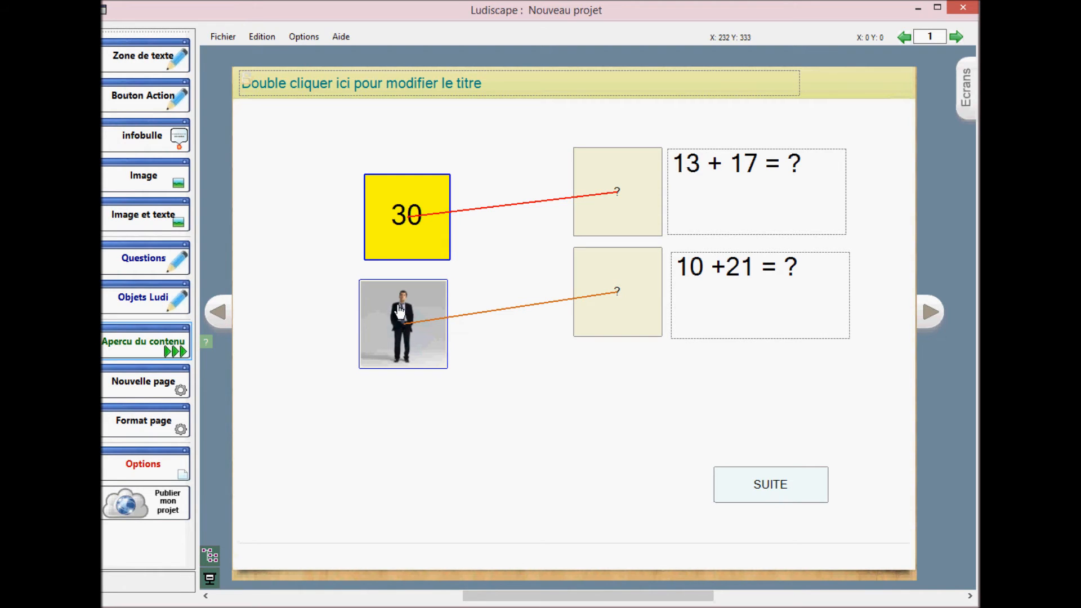
Enable "Retour en cas d'erreur" for the block with the man's picture and save it.
{"action": "left_click", "coordinate": [398, 311]}
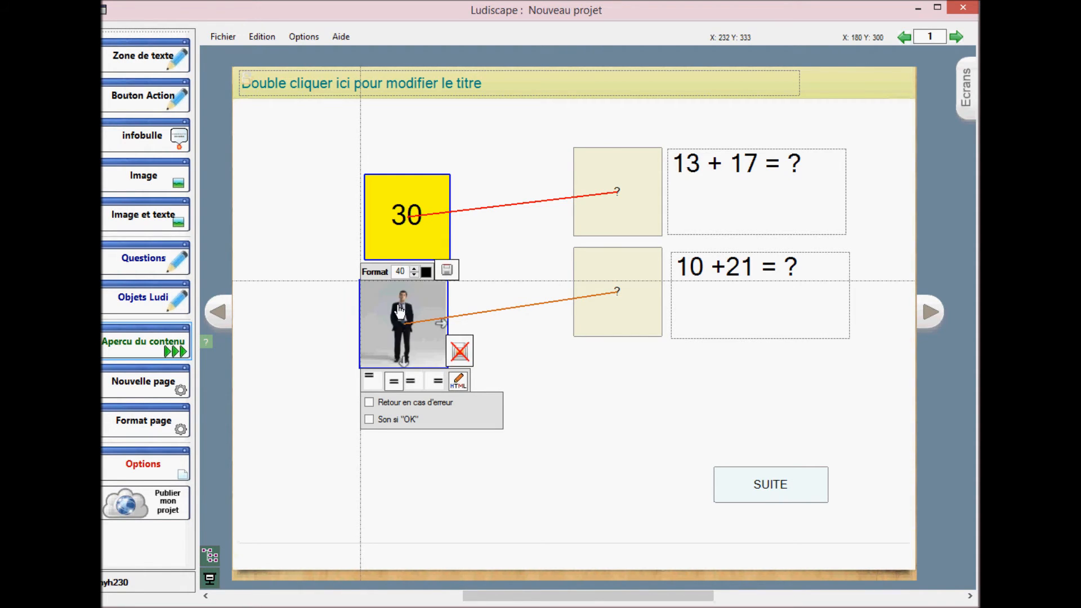
{"action": "left_click", "coordinate": [368, 402]}
{"action": "left_click", "coordinate": [447, 271]}
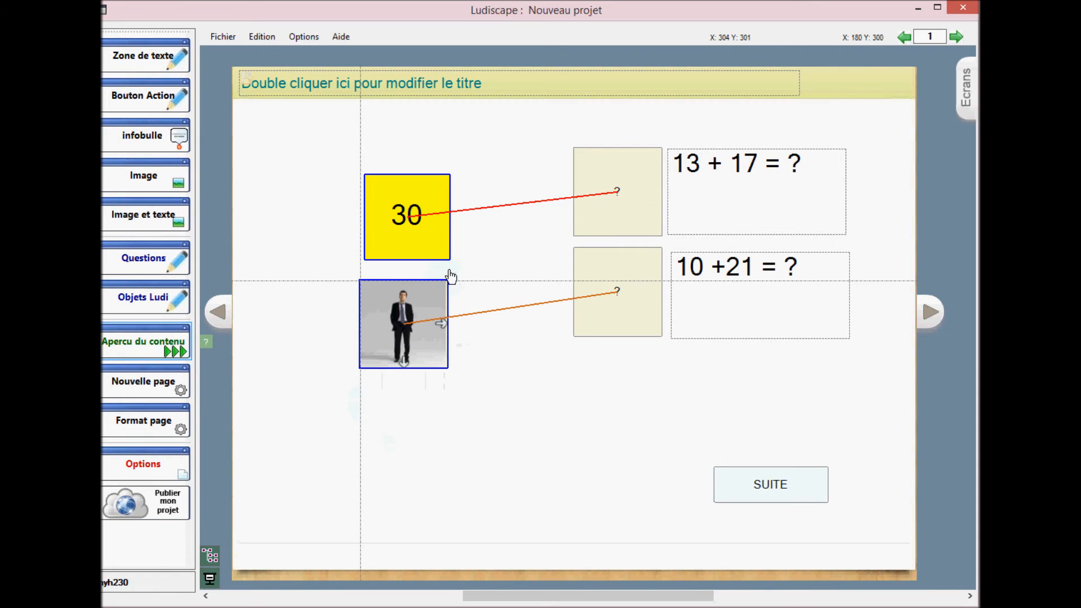
Preview the page, repeatedly place the picture block on the wrong 13 + 17 target to test its return, and close the preview.
{"action": "left_click", "coordinate": [211, 579]}
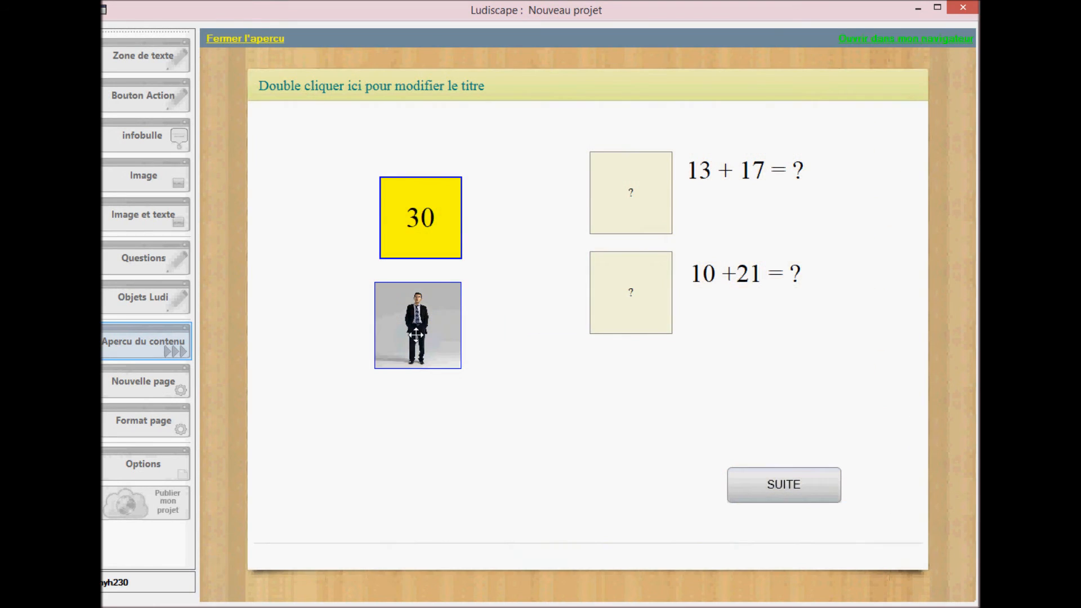
{"action": "left_click_drag", "start_coordinate": [415, 335], "coordinate": [631, 192]}
{"action": "left_click_drag", "start_coordinate": [436, 316], "coordinate": [630, 183]}
{"action": "left_click_drag", "start_coordinate": [425, 328], "coordinate": [623, 189]}
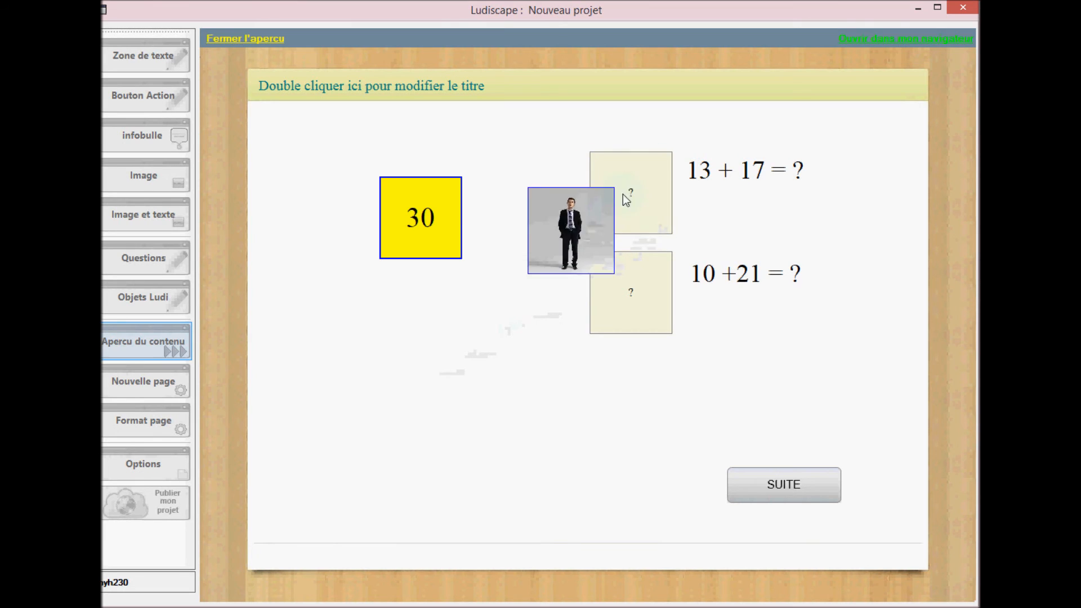
{"action": "left_click_drag", "start_coordinate": [424, 332], "coordinate": [606, 206]}
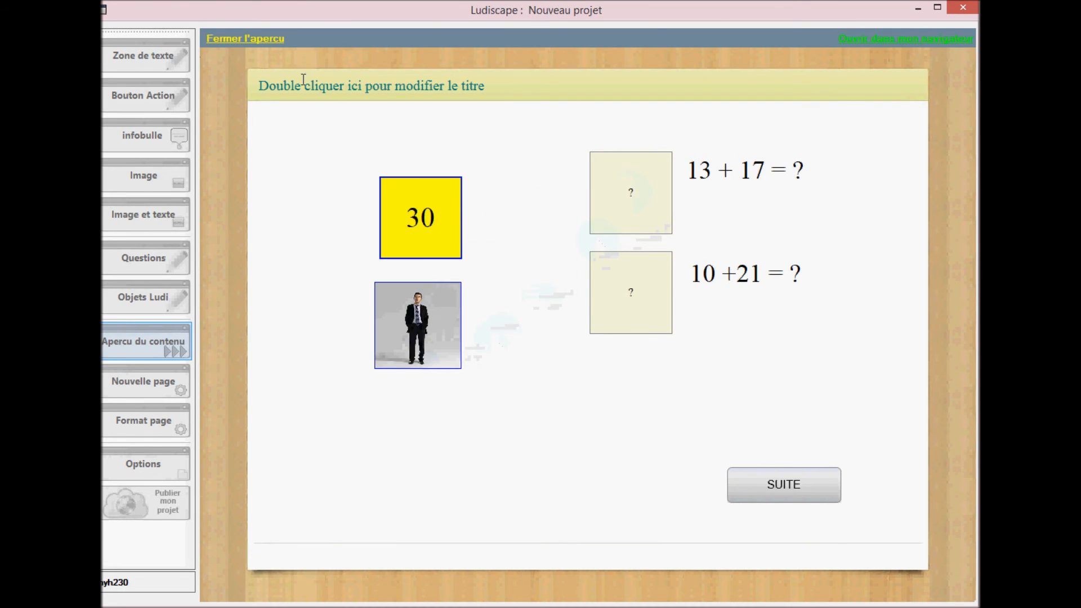
{"action": "left_click", "coordinate": [248, 39]}
Enable "Son si "OK"" for the picture block and save it.
{"action": "left_click", "coordinate": [409, 355]}
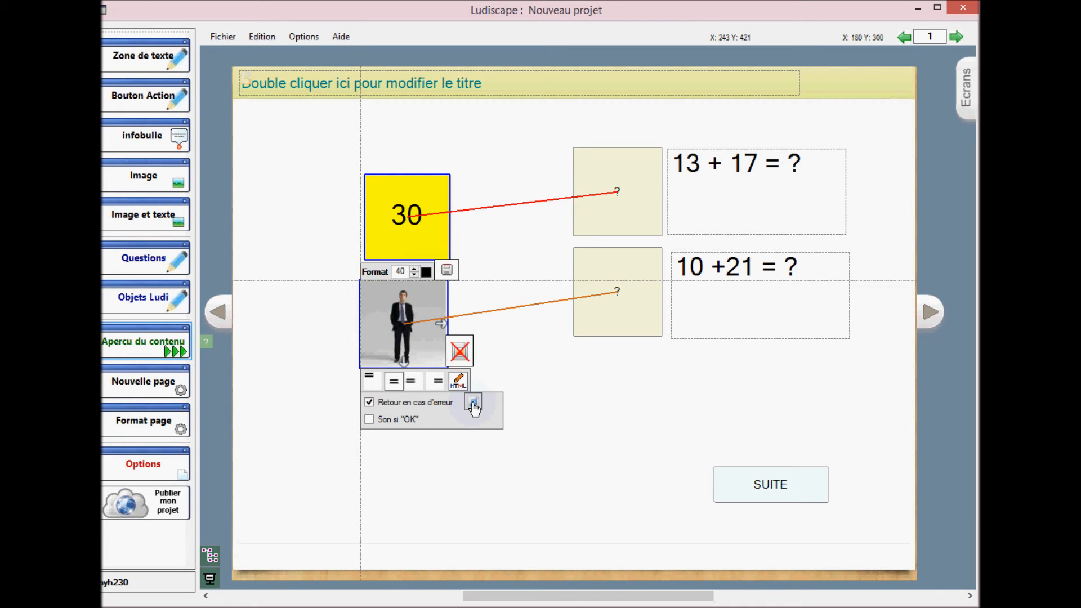
{"action": "left_click", "coordinate": [369, 419]}
{"action": "left_click", "coordinate": [448, 274]}
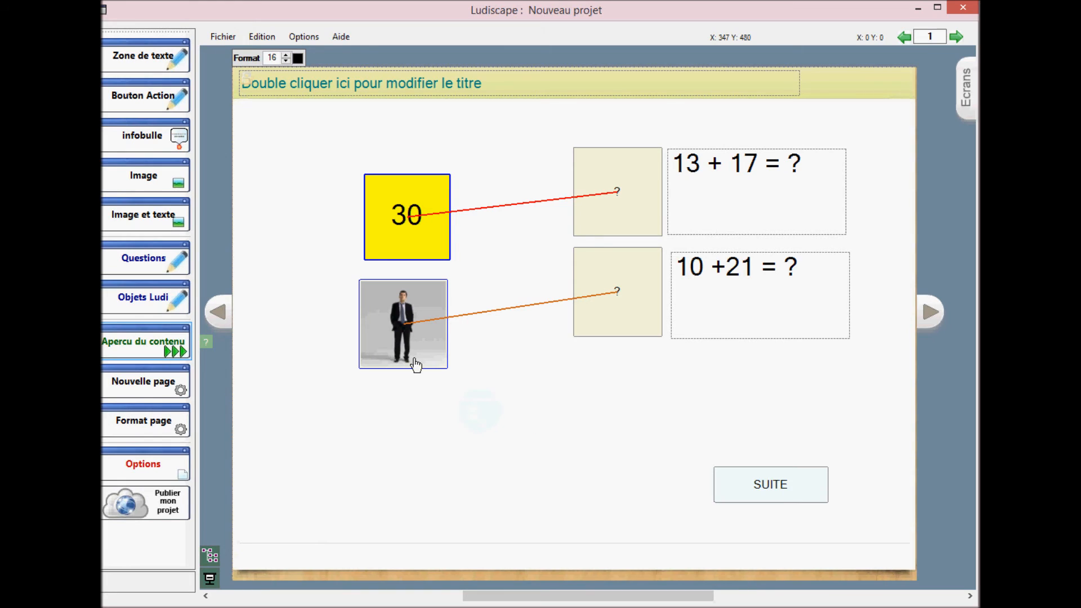
Open the object format of the 6 + 13 answer choices on the previous page and move the dialog clear of them.
{"action": "left_click", "coordinate": [219, 314]}
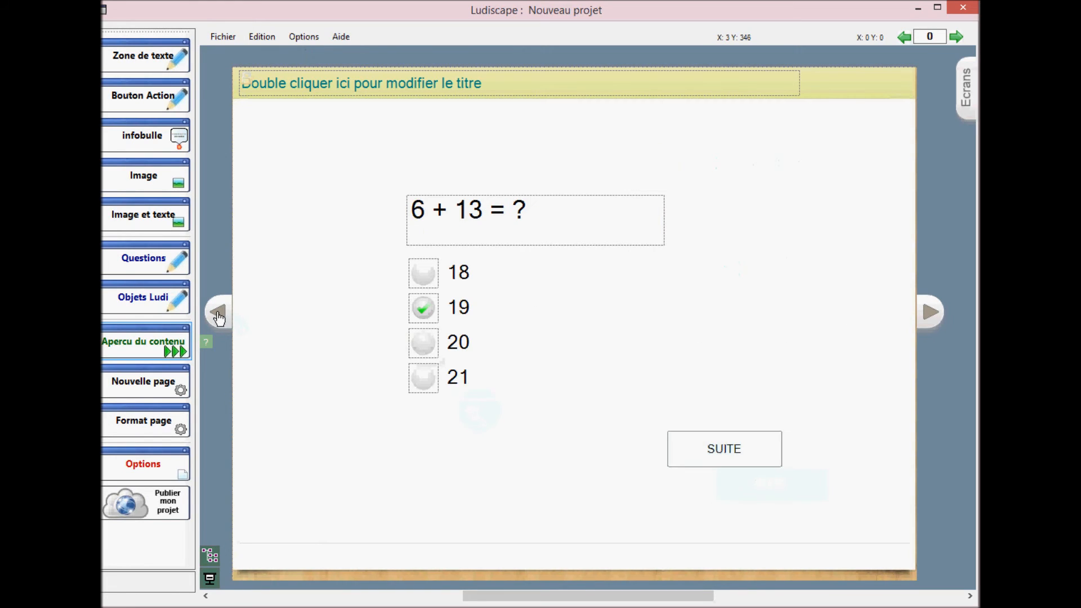
{"action": "left_click", "coordinate": [465, 304]}
{"action": "right_click", "coordinate": [465, 304]}
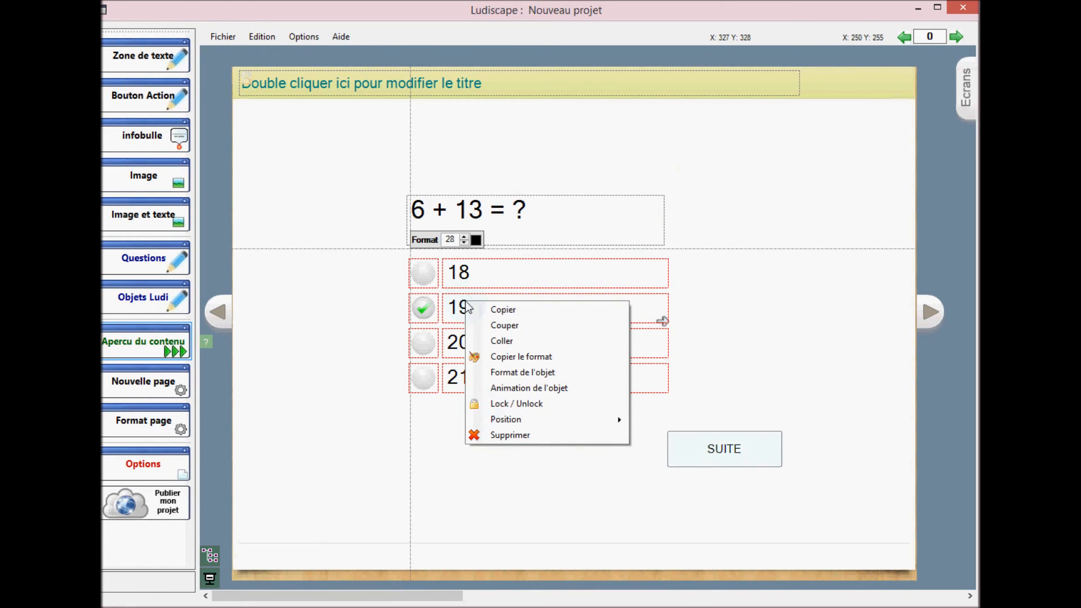
{"action": "left_click", "coordinate": [525, 373]}
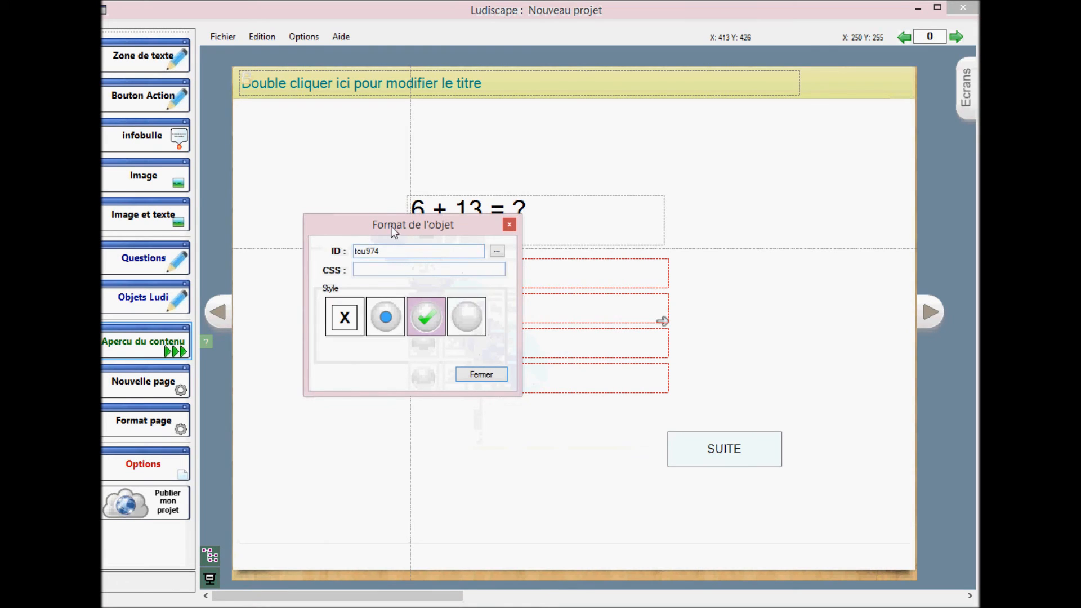
{"action": "left_click_drag", "start_coordinate": [390, 227], "coordinate": [441, 224]}
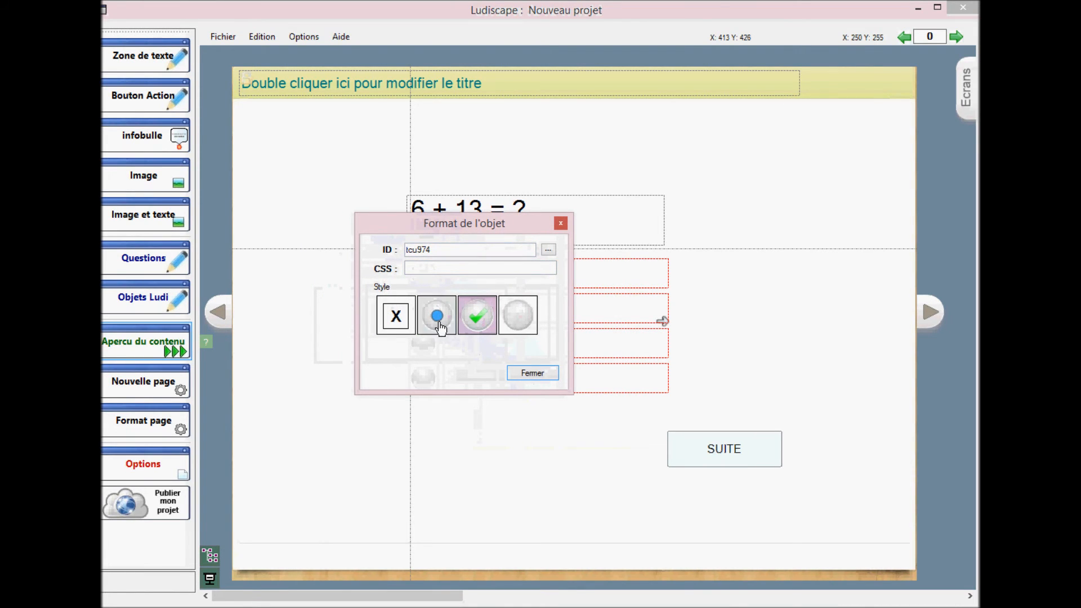
{"action": "mouse_move", "coordinate": [449, 223]}
{"action": "left_mouse_down"}
{"action": "mouse_move", "coordinate": [737, 171]}
{"action": "mouse_move", "coordinate": [695, 181]}
{"action": "left_mouse_up"}
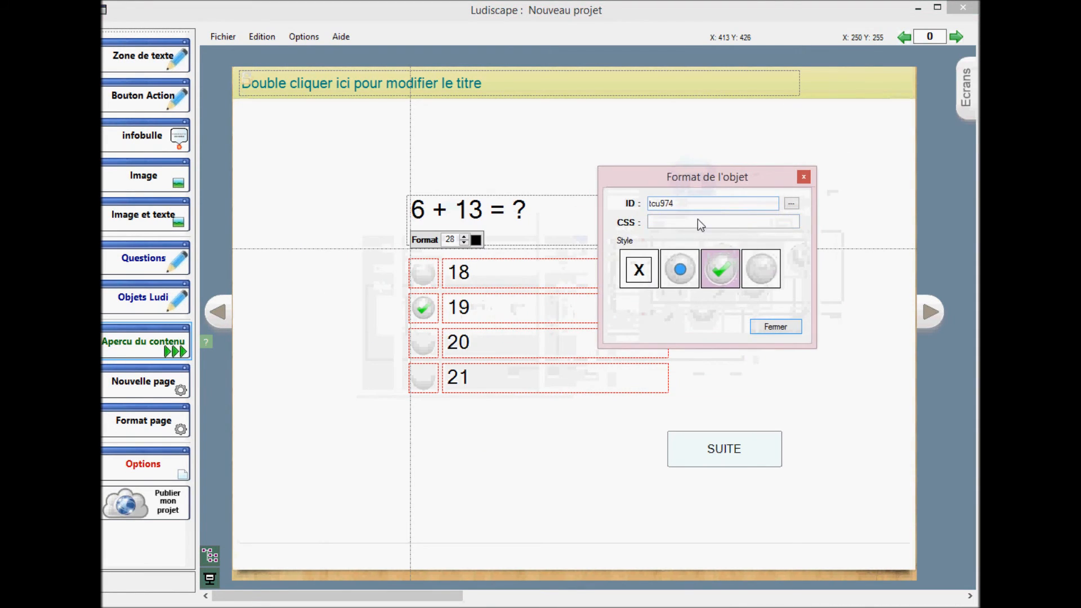
Try the X, blue dot and plain styles on the answer choices, finishing with the green check mark style.
{"action": "left_click", "coordinate": [680, 269]}
{"action": "left_click", "coordinate": [757, 272]}
{"action": "left_click", "coordinate": [720, 270]}
{"action": "left_click", "coordinate": [679, 269]}
{"action": "left_click", "coordinate": [638, 273]}
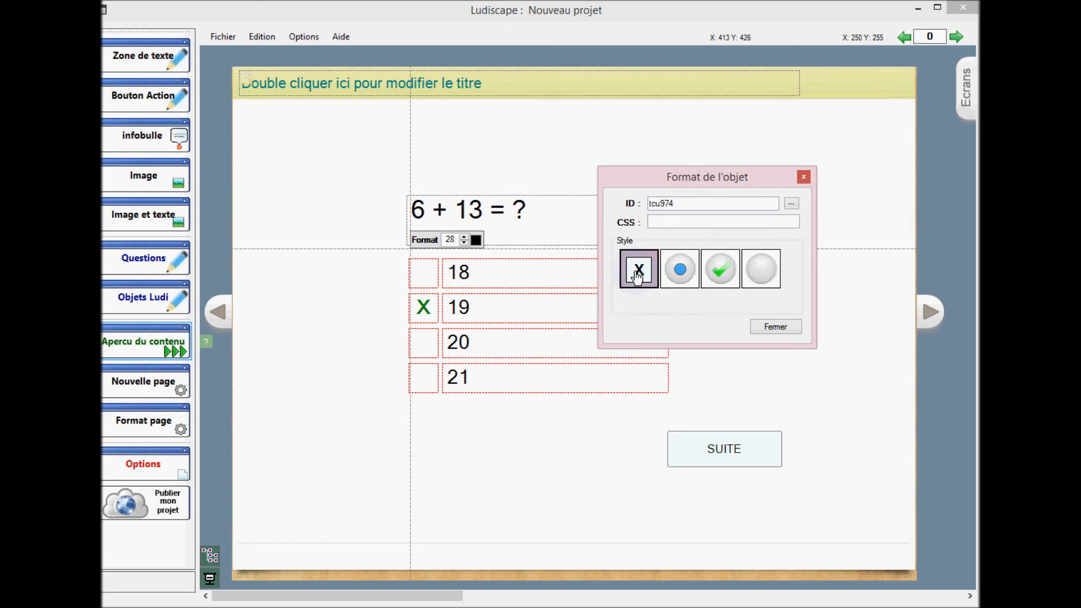
{"action": "left_click", "coordinate": [681, 276]}
{"action": "left_click", "coordinate": [718, 274]}
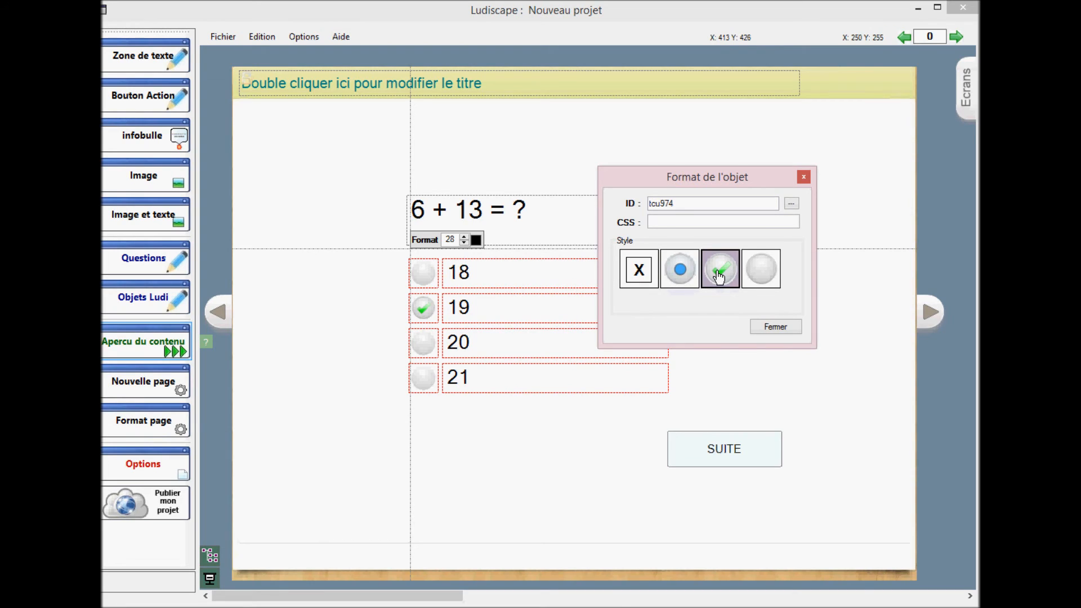
{"action": "left_click", "coordinate": [756, 277]}
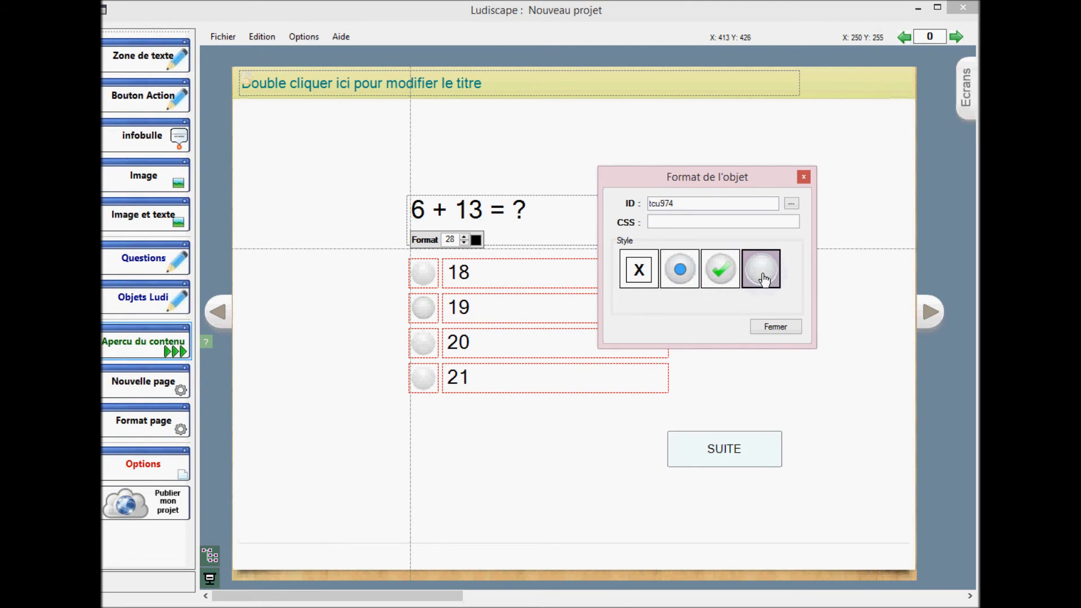
{"action": "left_click", "coordinate": [720, 272]}
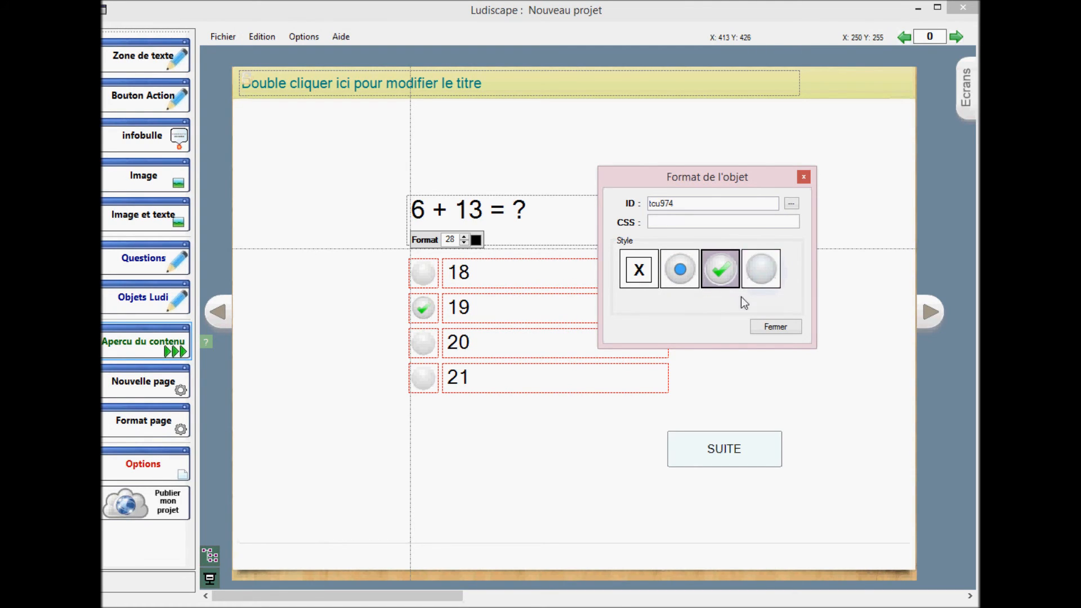
Close the object format of the 6 + 13 answer choices and clear their selection.
{"action": "left_click", "coordinate": [784, 326]}
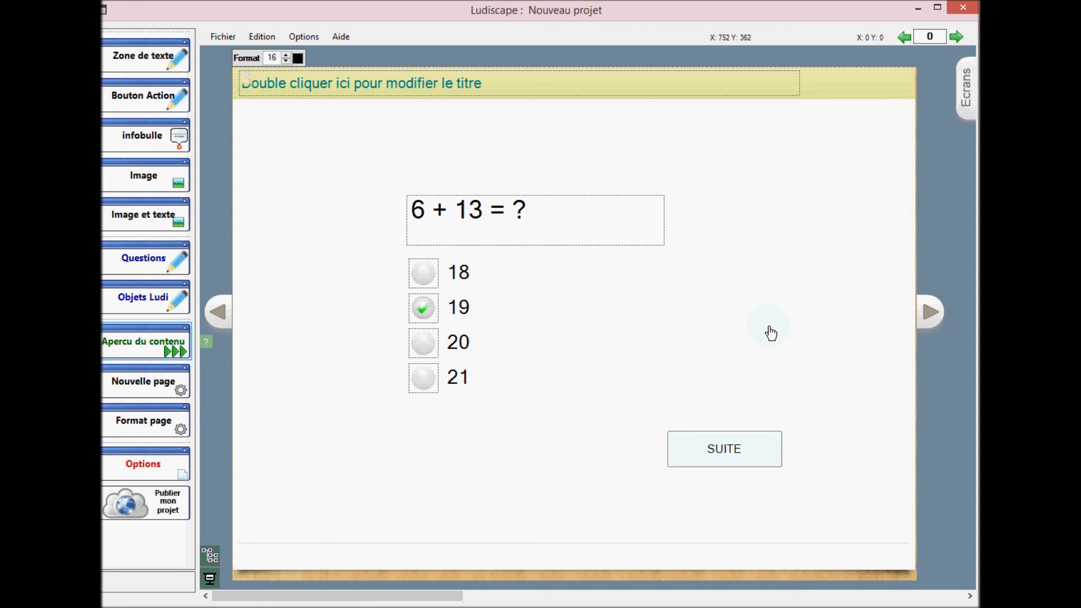
{"action": "left_click", "coordinate": [459, 275]}
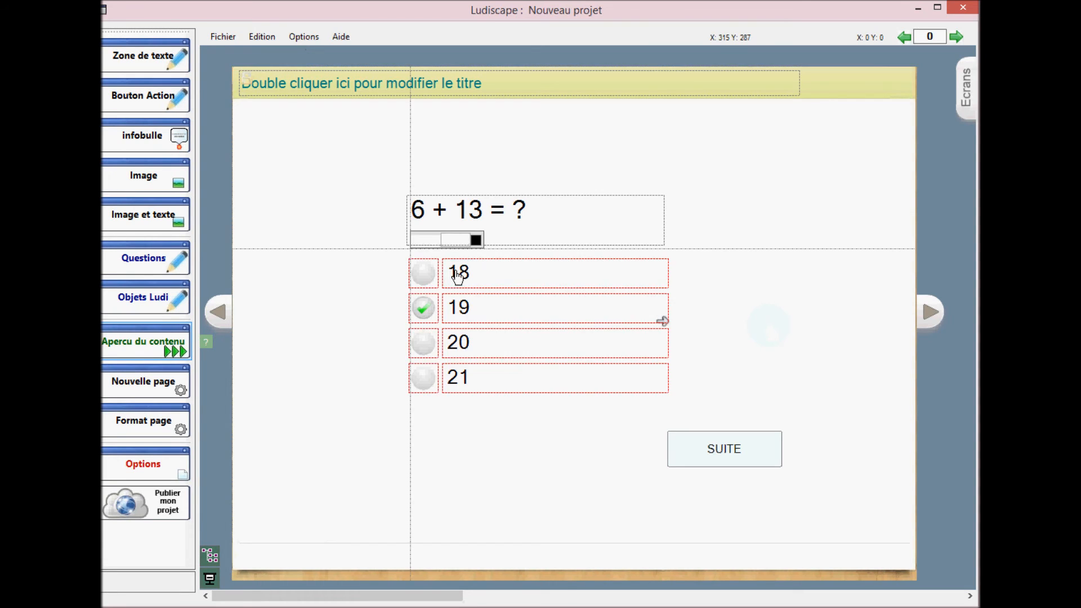
{"action": "left_click", "coordinate": [776, 269]}
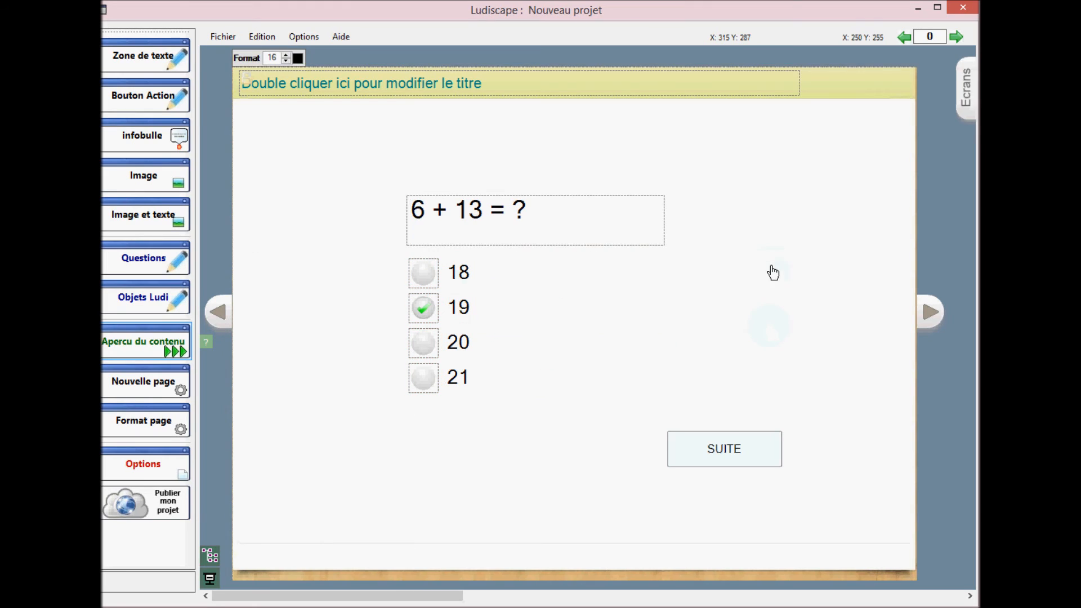
Go to new page 3, insert the image 3dsample1.jpg and position it in the middle of the page.
{"action": "left_click", "coordinate": [930, 315]}
{"action": "left_click", "coordinate": [930, 315]}
{"action": "left_click", "coordinate": [931, 315]}
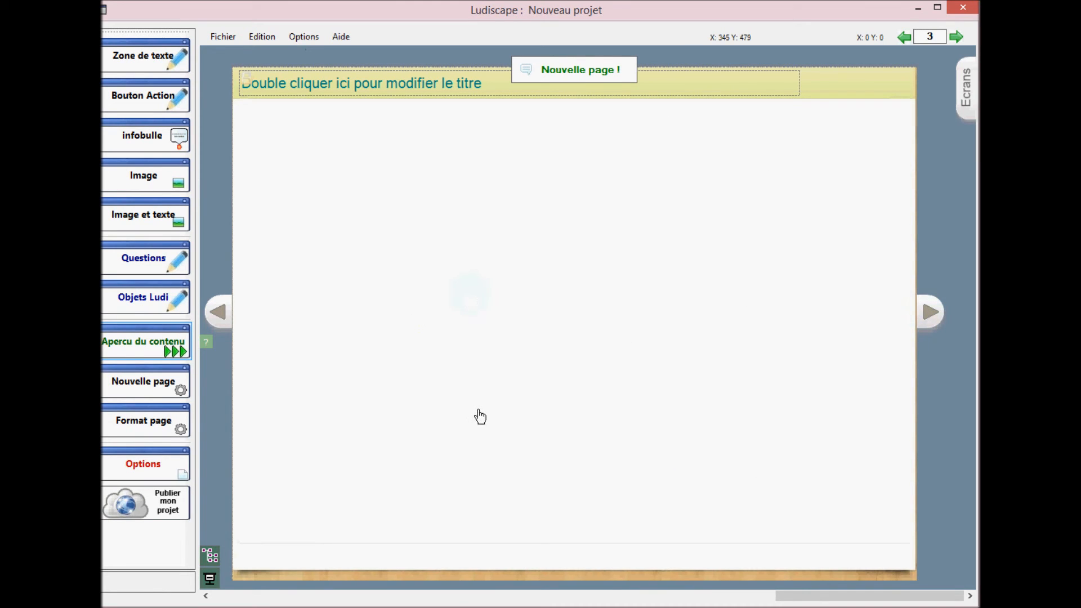
{"action": "left_click", "coordinate": [153, 180]}
{"action": "left_click", "coordinate": [465, 238]}
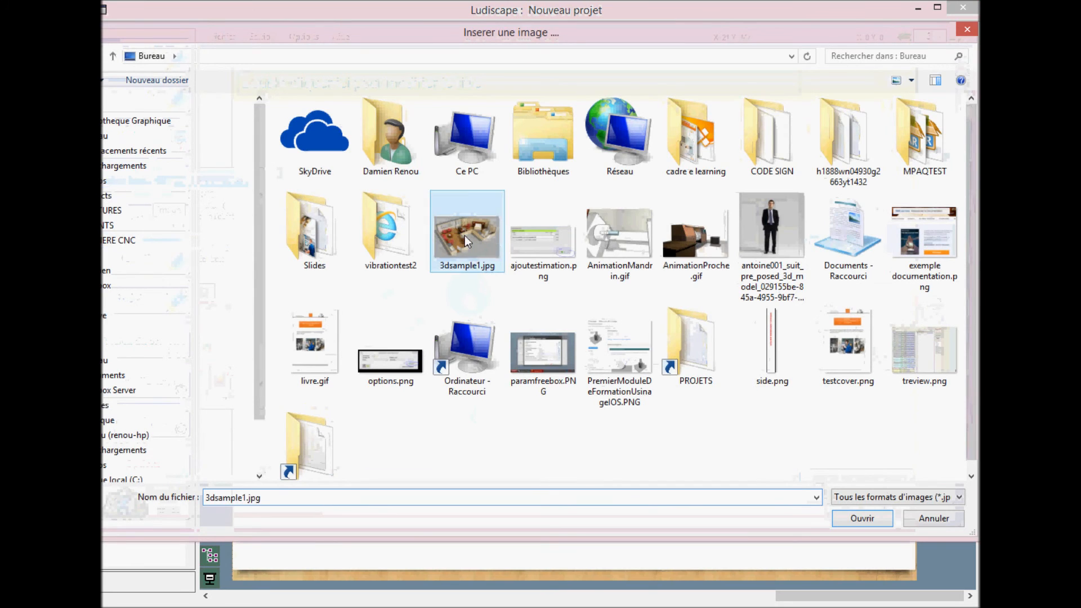
{"action": "double_click", "coordinate": [465, 235]}
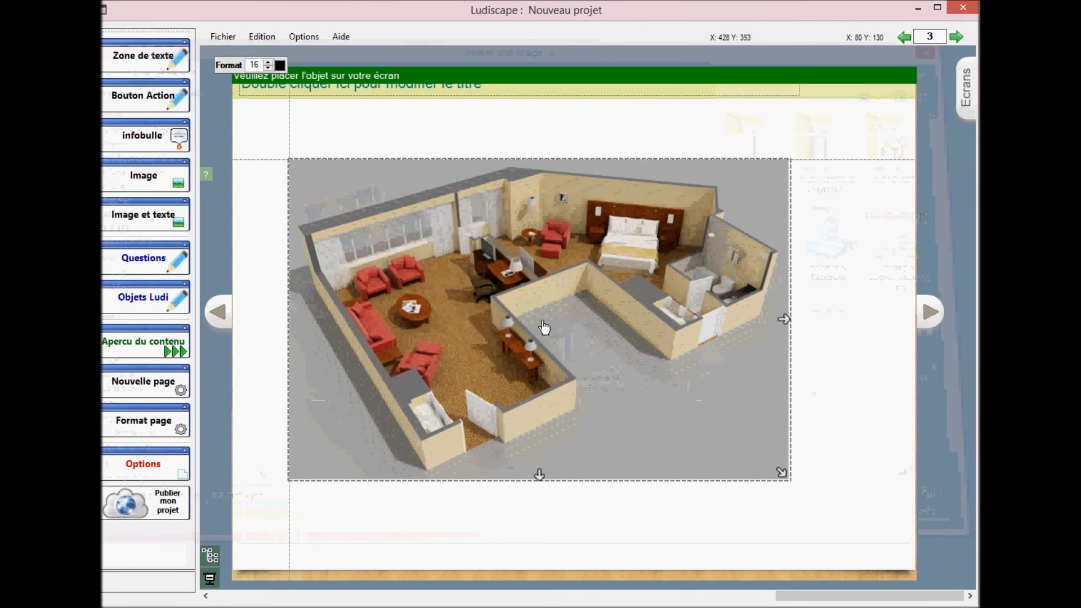
{"action": "left_click", "coordinate": [549, 328]}
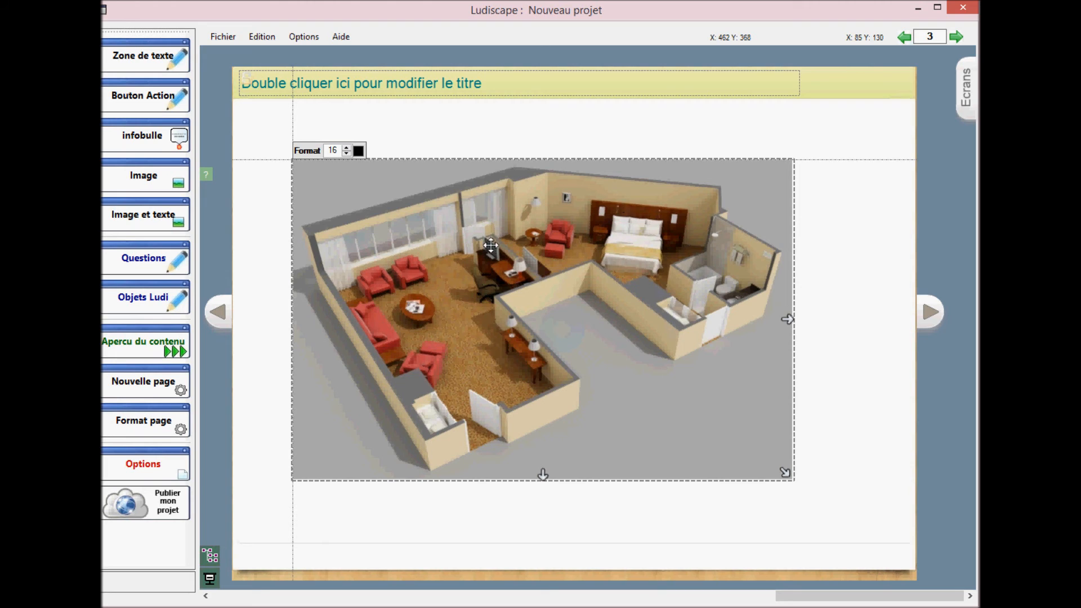
{"action": "left_click_drag", "start_coordinate": [490, 245], "coordinate": [494, 253]}
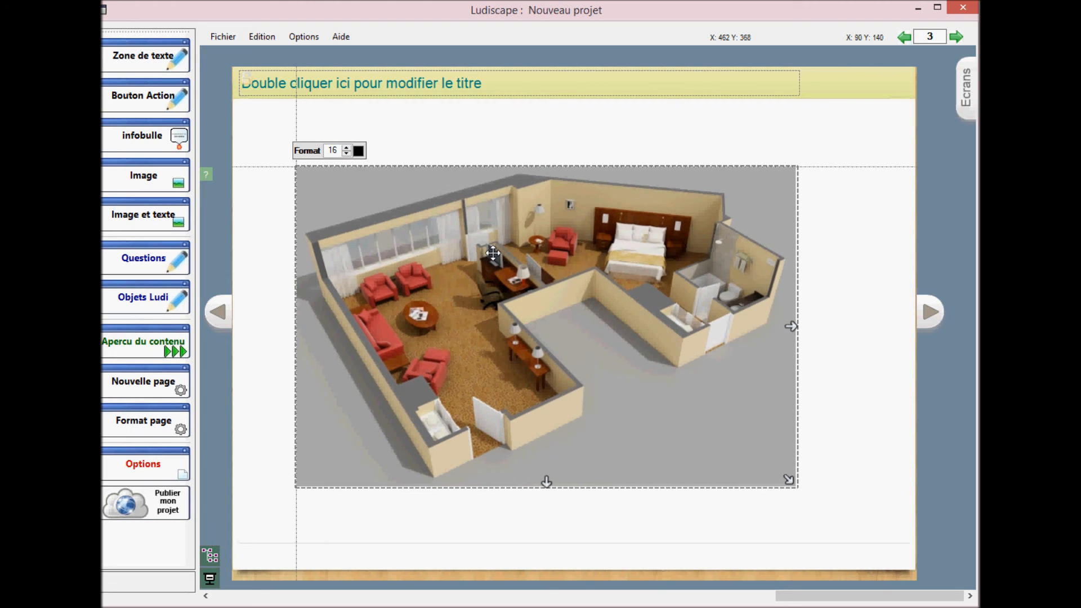
Add a text zone above the floor plan image, make it wider and shorter, and enter "Ou est le lit ?".
{"action": "left_click", "coordinate": [144, 60]}
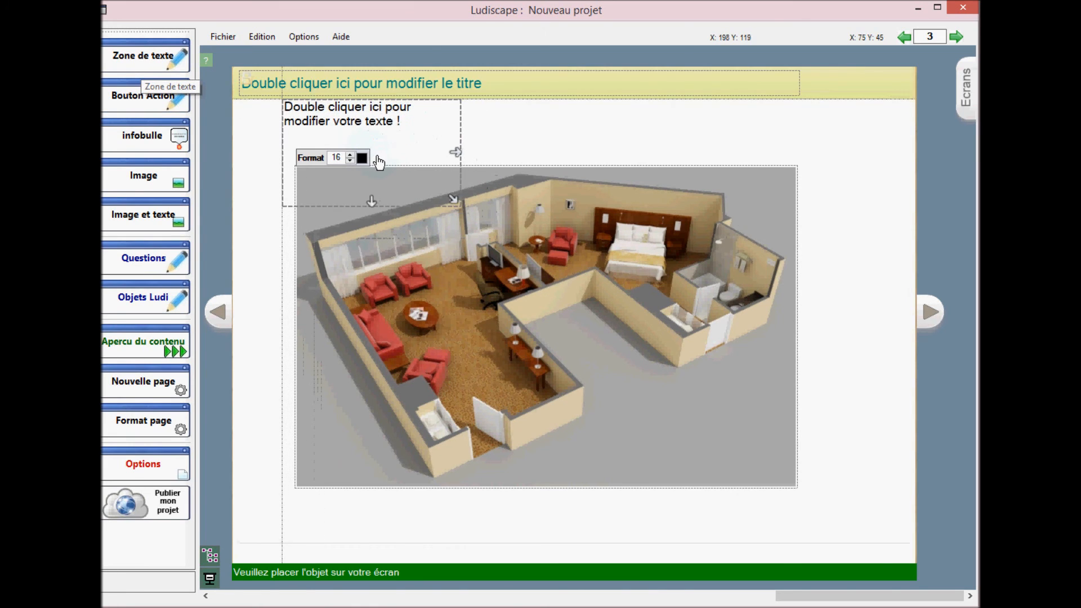
{"action": "left_click", "coordinate": [385, 170]}
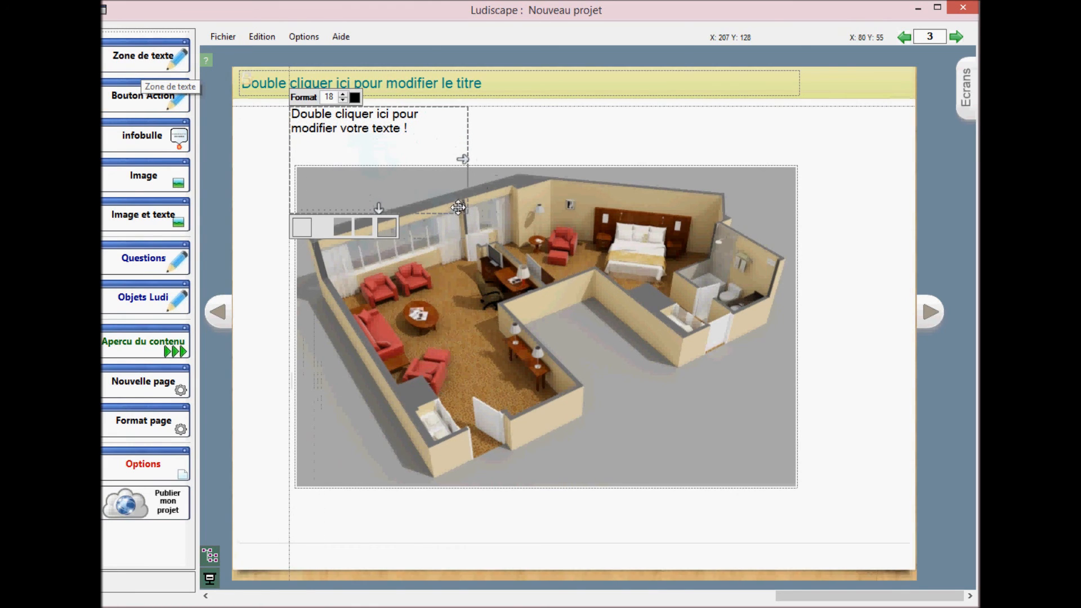
{"action": "left_click_drag", "start_coordinate": [501, 183], "coordinate": [481, 136]}
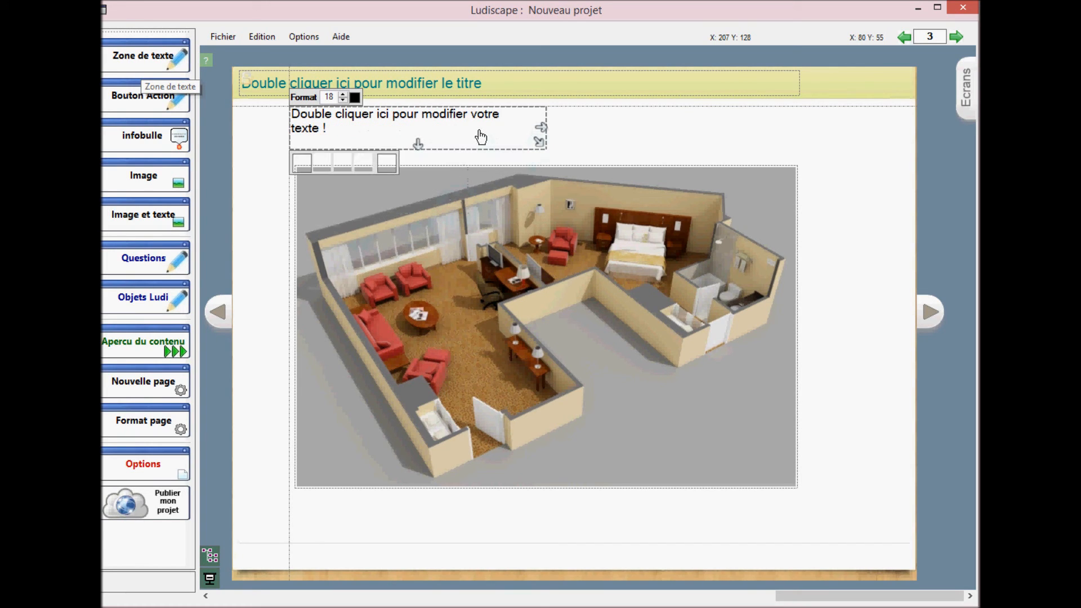
{"action": "double_click", "coordinate": [480, 137]}
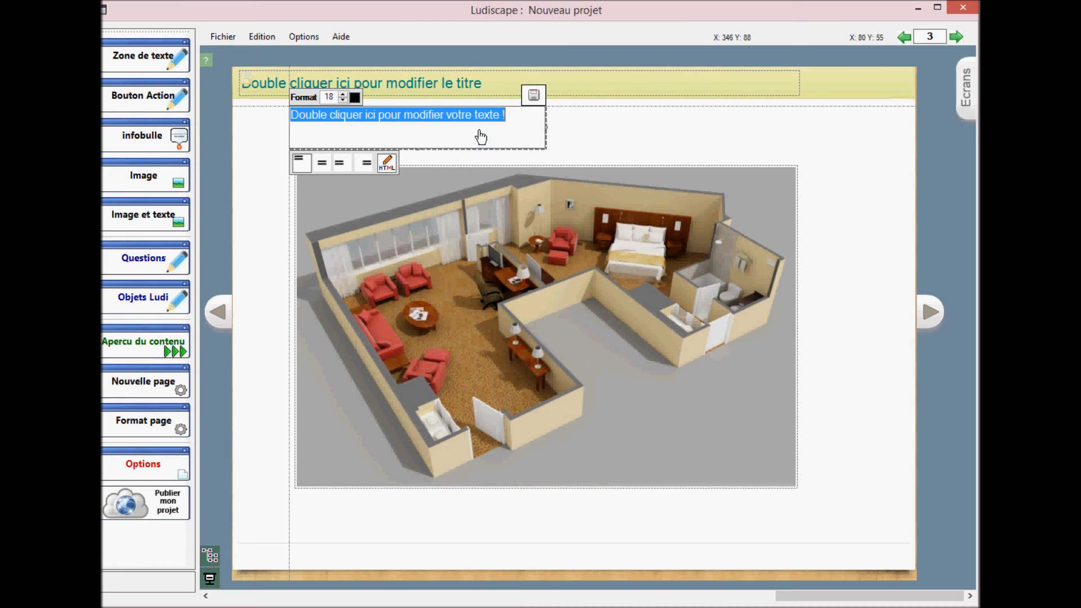
{"action": "type", "text": "Ou est le lit"}
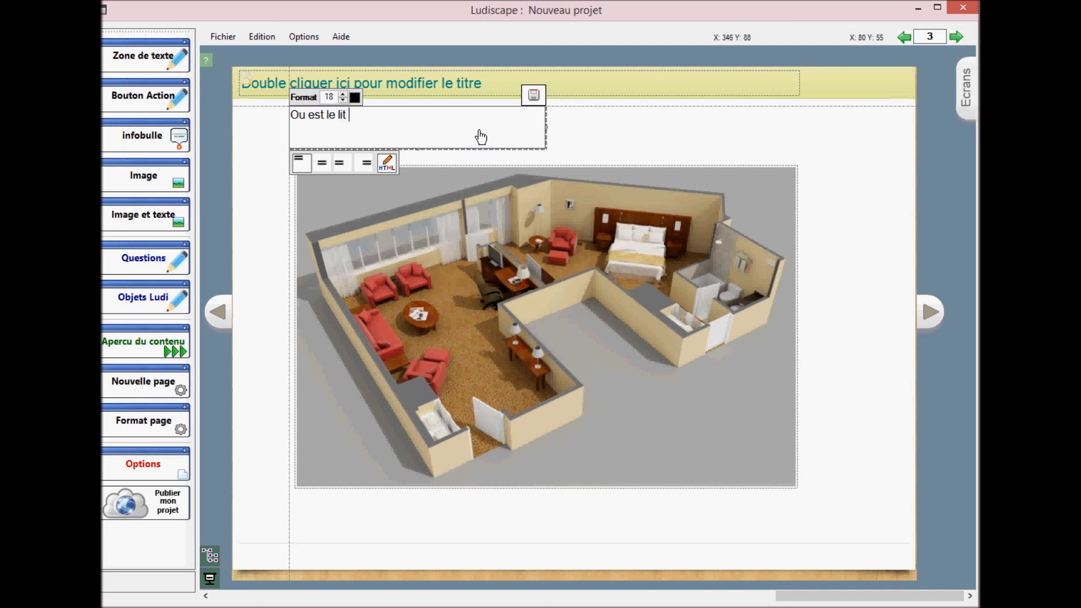
{"action": "left_click", "coordinate": [534, 96]}
{"action": "left_click", "coordinate": [380, 122]}
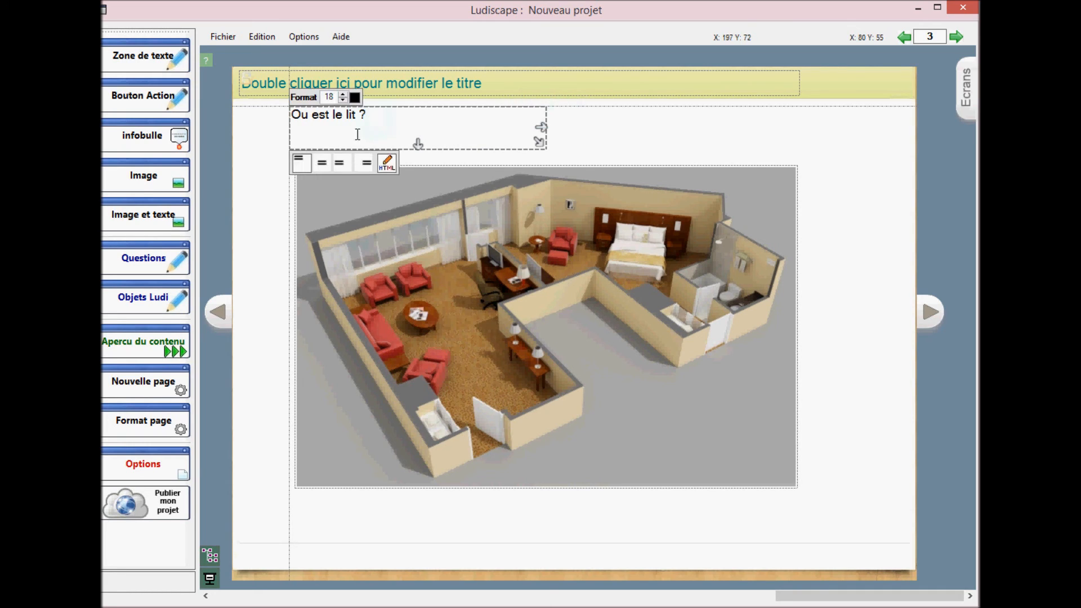
Set the "Ou est le lit ?" text to size 24, centre it vertically in its zone and deselect it.
{"action": "left_click", "coordinate": [342, 94]}
{"action": "left_click", "coordinate": [342, 94]}
{"action": "left_click", "coordinate": [343, 94]}
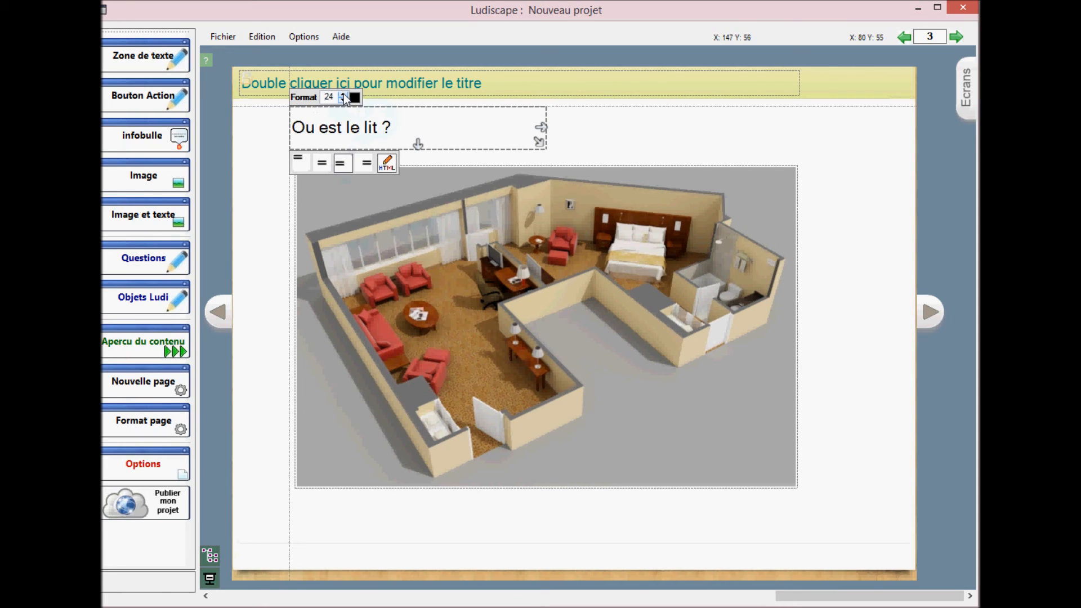
{"action": "left_click", "coordinate": [662, 129]}
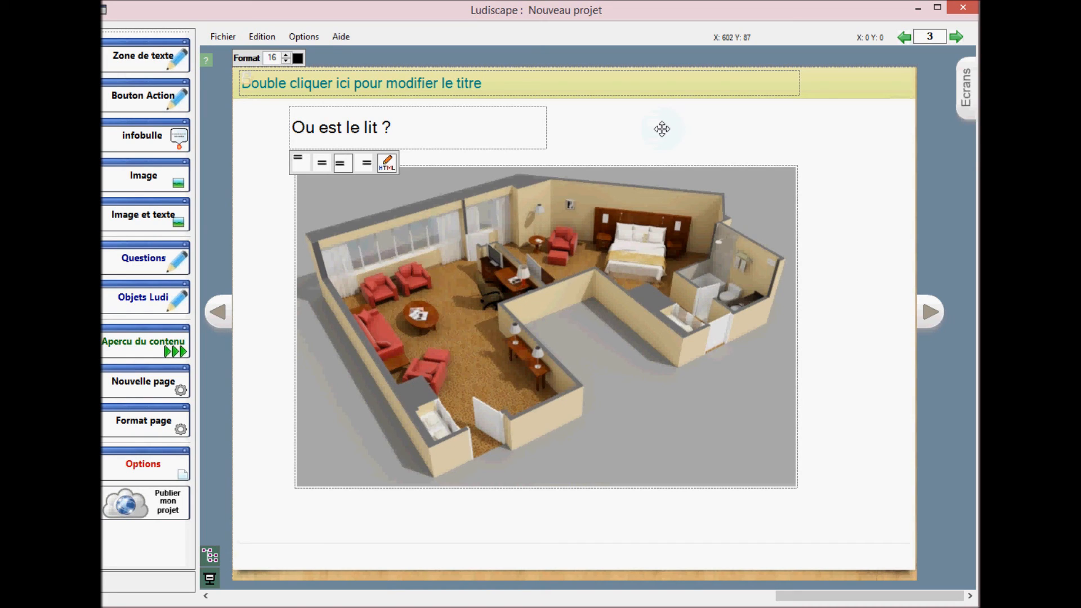
{"action": "left_click", "coordinate": [490, 142]}
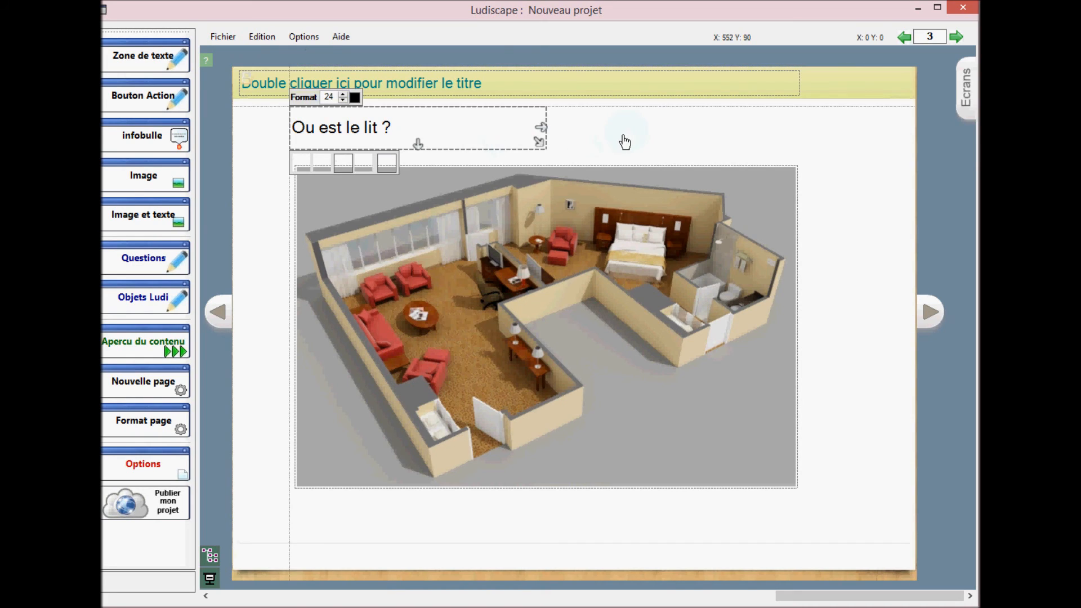
{"action": "left_click", "coordinate": [624, 141]}
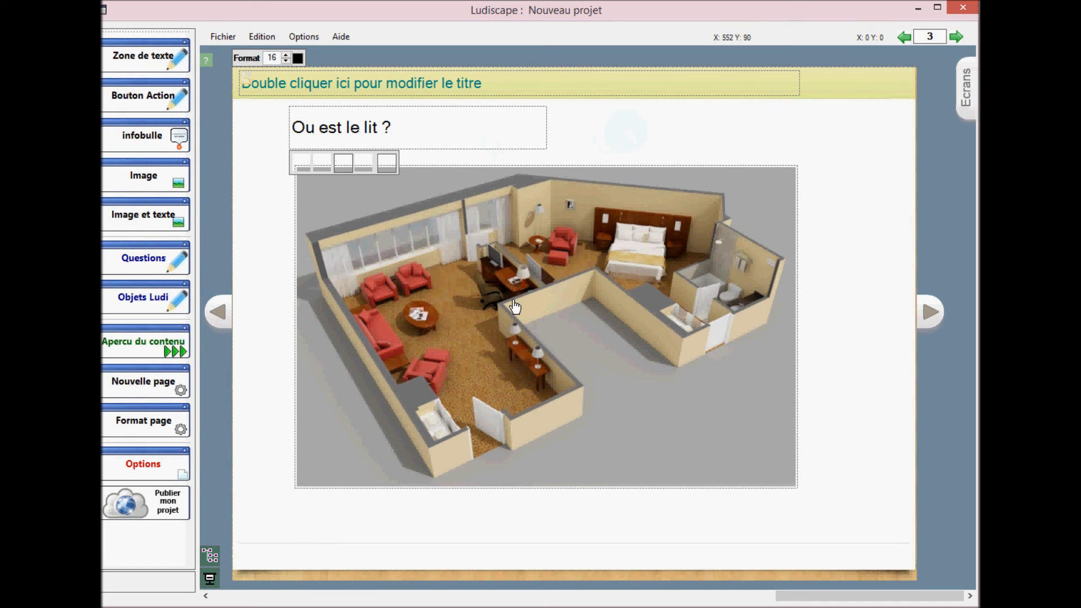
Add a "Case à cocher" Ludi object and place it just beside the floor plan image.
{"action": "left_click", "coordinate": [155, 303]}
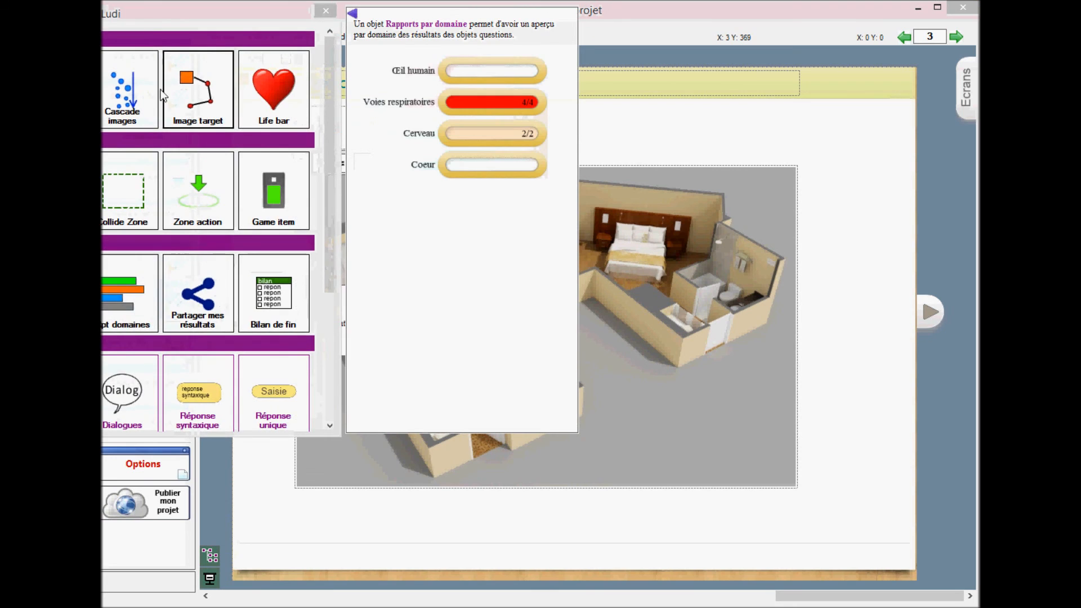
{"action": "left_click_drag", "start_coordinate": [149, 18], "coordinate": [492, 49]}
{"action": "left_click_drag", "start_coordinate": [671, 167], "coordinate": [677, 327]}
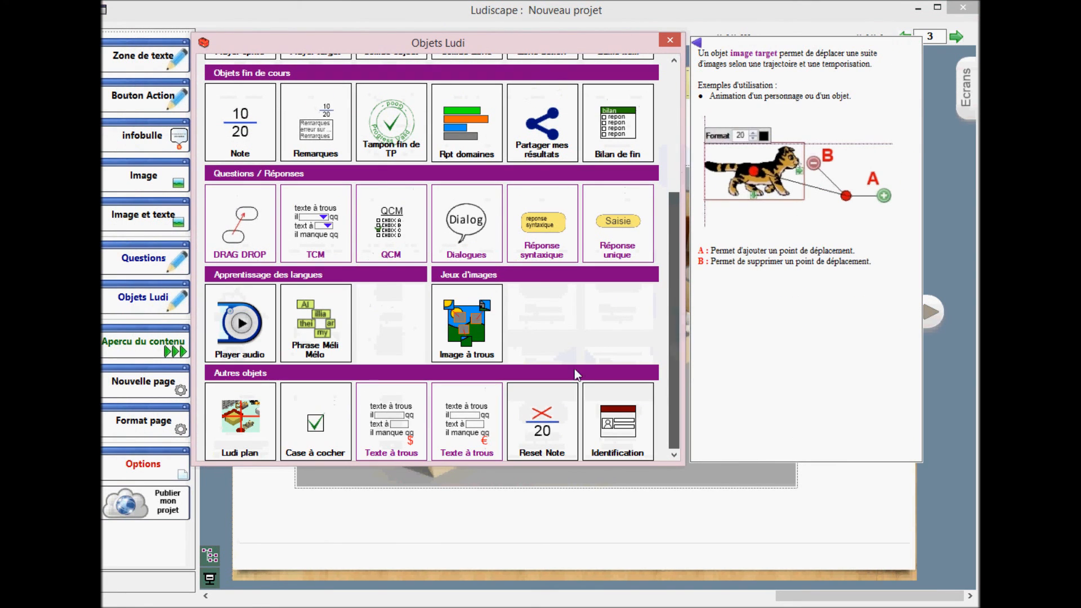
{"action": "left_click", "coordinate": [315, 436]}
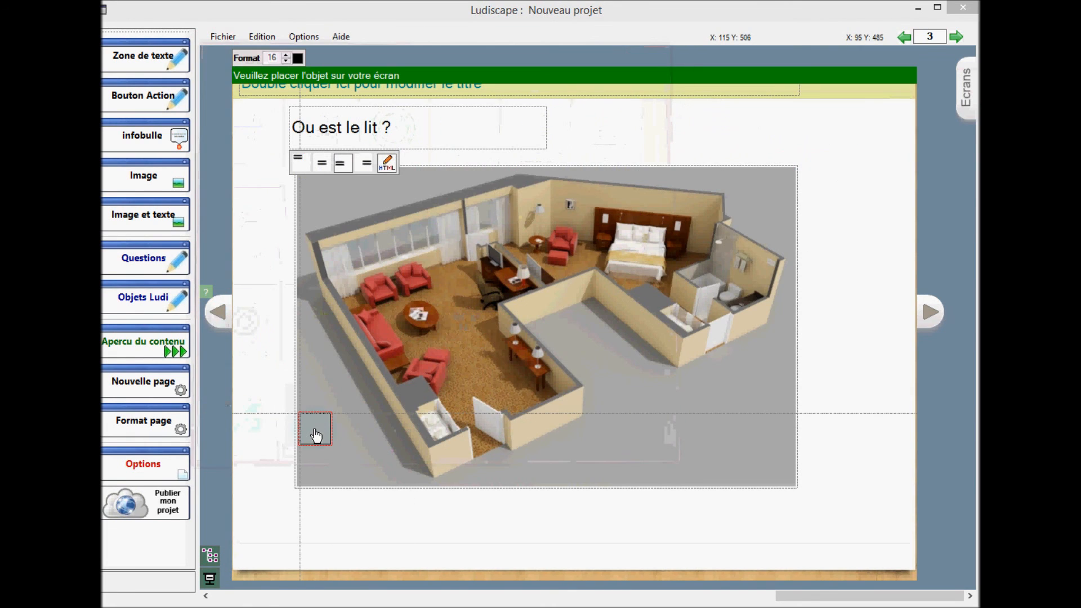
{"action": "left_click", "coordinate": [272, 370]}
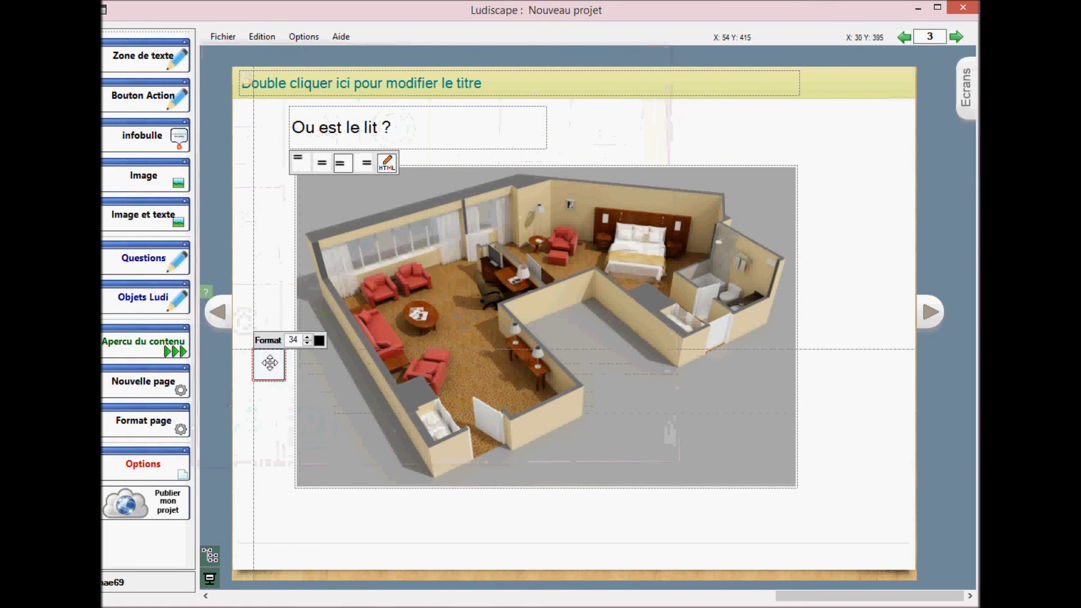
Apply the green check mark style to the new checkbox through its object format.
{"action": "right_click", "coordinate": [269, 363]}
{"action": "left_click", "coordinate": [328, 434]}
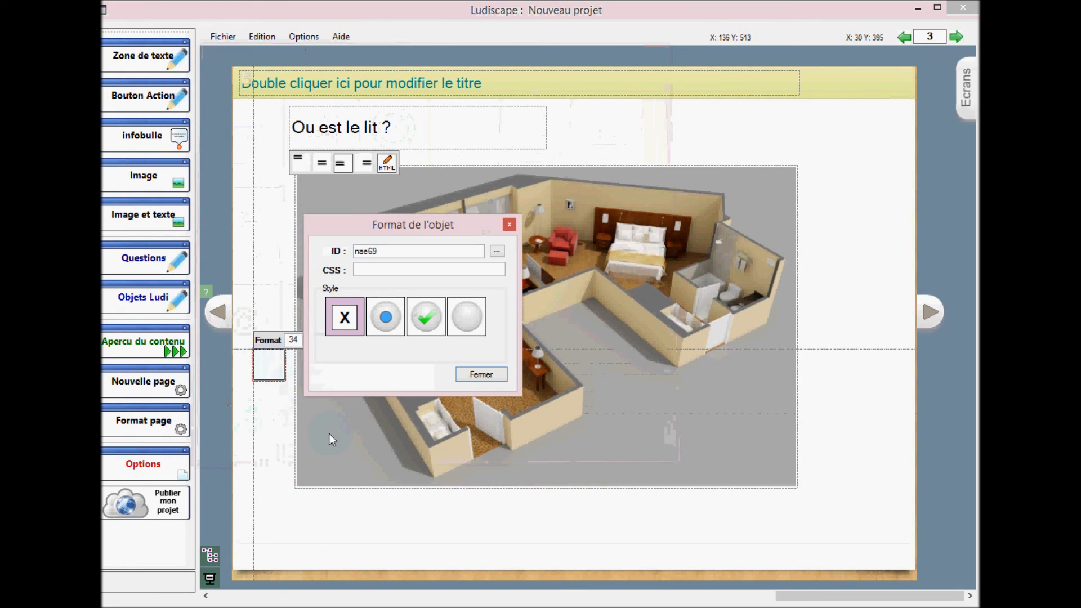
{"action": "left_click", "coordinate": [427, 322]}
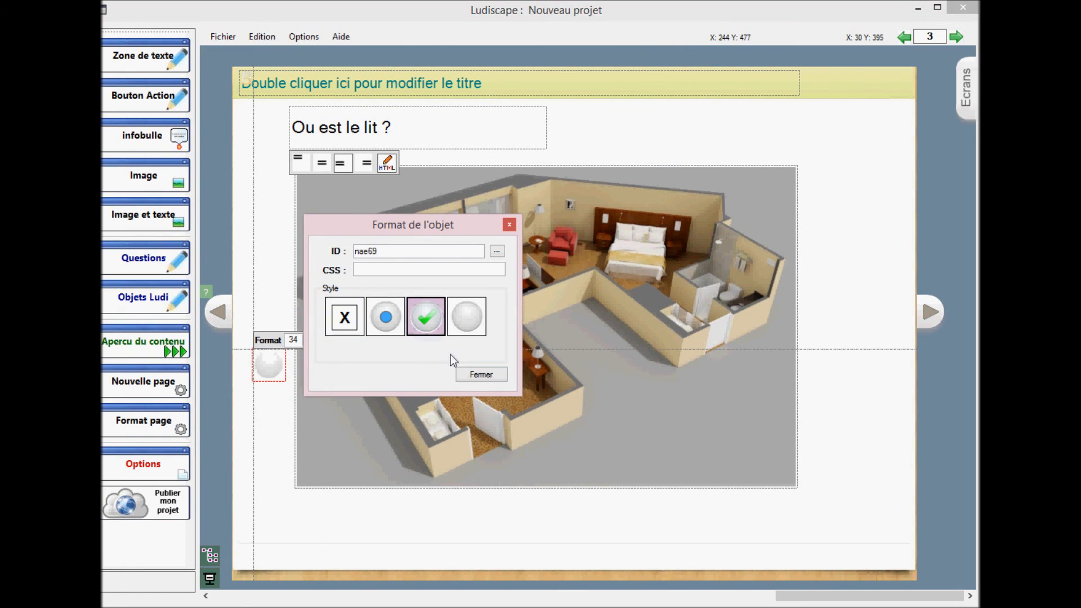
{"action": "left_click", "coordinate": [481, 374]}
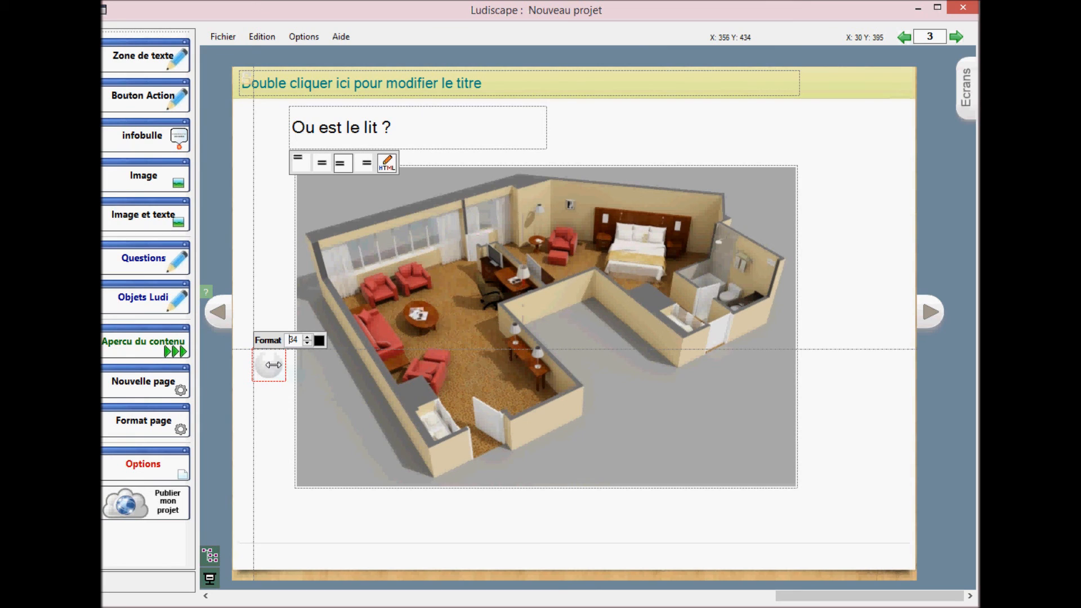
Move the checkbox onto the round table in the image, then copy it and place the duplicate on the bed.
{"action": "left_click_drag", "start_coordinate": [273, 365], "coordinate": [421, 329]}
{"action": "right_click", "coordinate": [420, 327]}
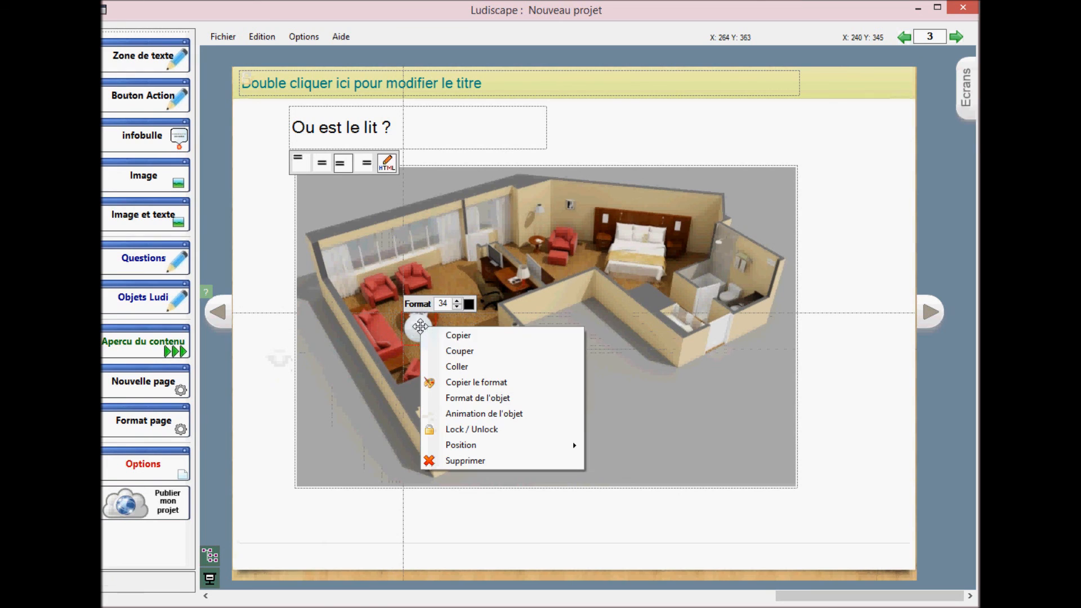
{"action": "left_click", "coordinate": [460, 336]}
{"action": "left_click", "coordinate": [827, 364]}
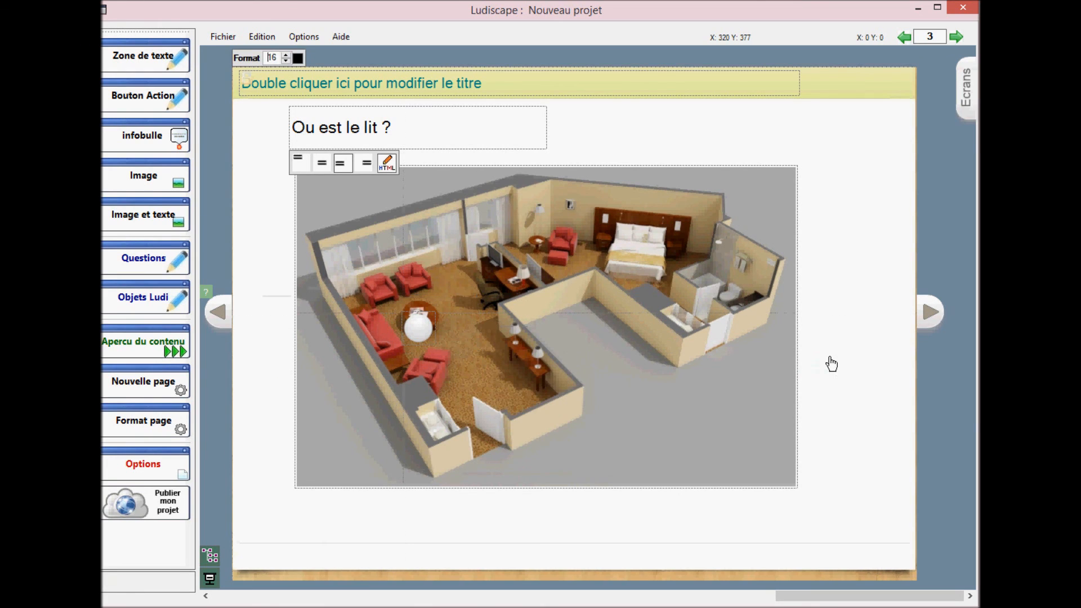
{"action": "right_click", "coordinate": [849, 360]}
{"action": "left_click", "coordinate": [850, 367]}
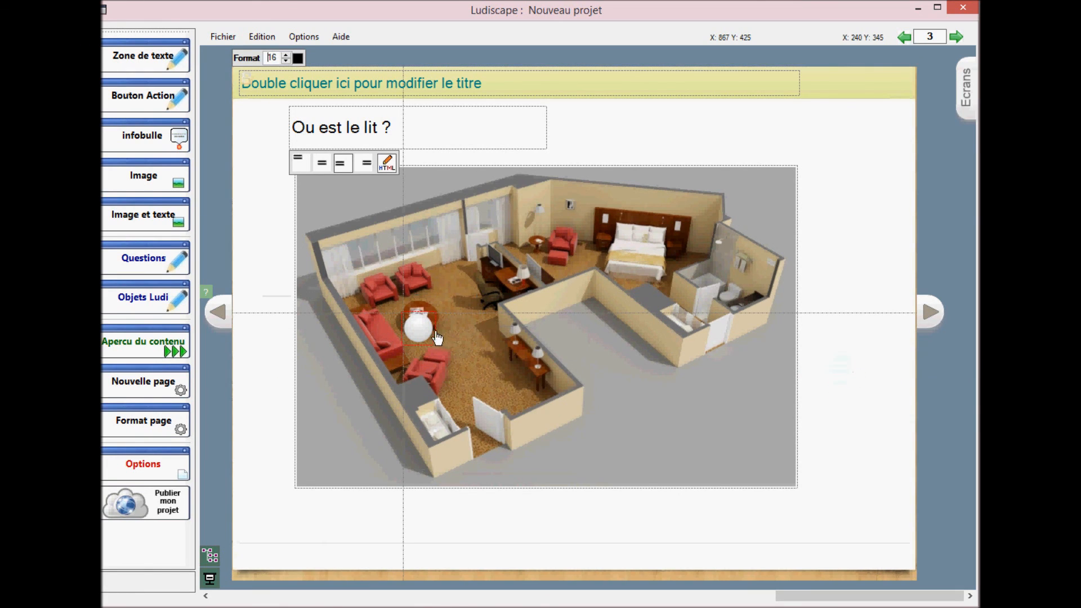
{"action": "left_click_drag", "start_coordinate": [421, 329], "coordinate": [631, 251]}
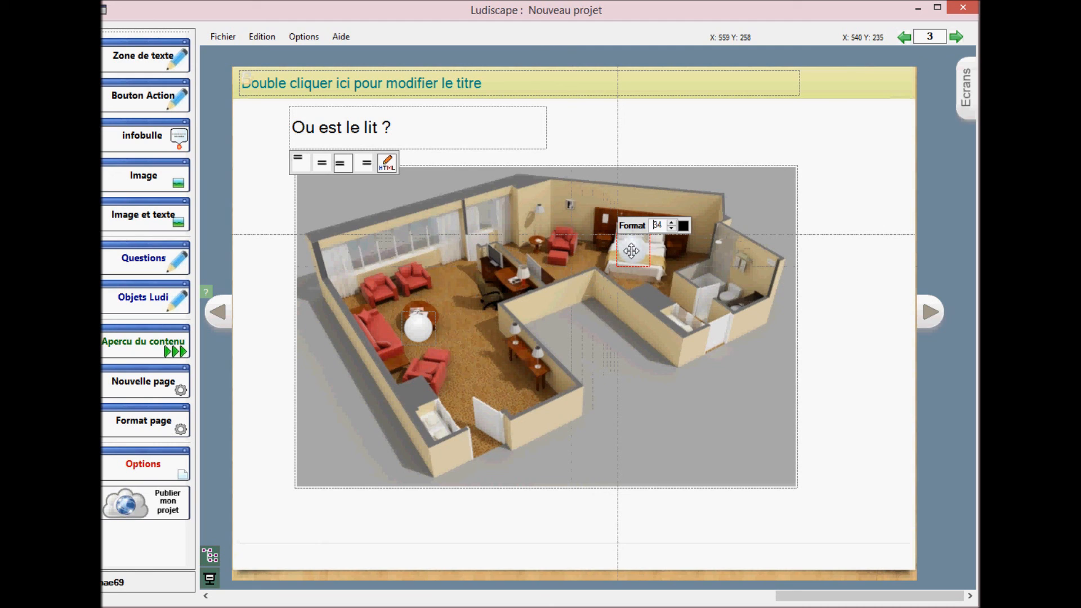
Mark the checkbox on the bed as the correct answer, set its Note to 1 and save it.
{"action": "left_click", "coordinate": [631, 250]}
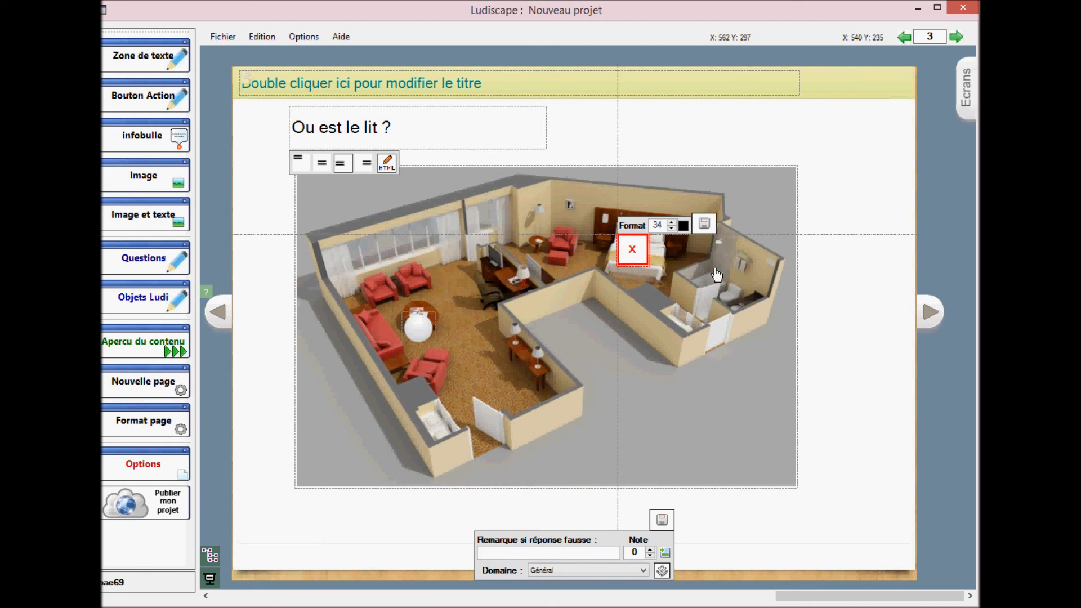
{"action": "left_click", "coordinate": [706, 224]}
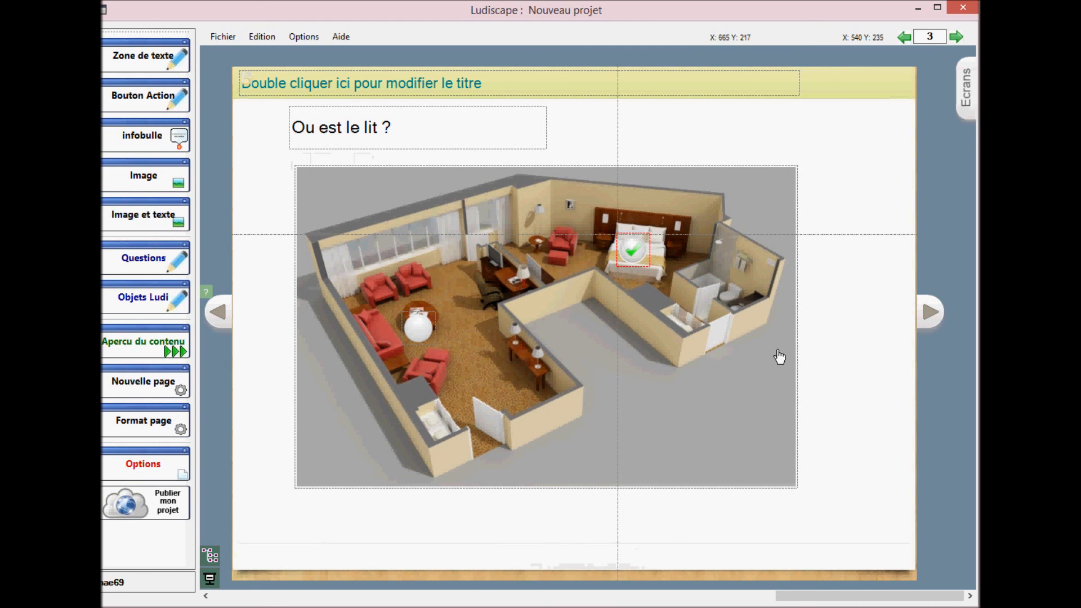
{"action": "left_click", "coordinate": [423, 336]}
{"action": "left_click", "coordinate": [632, 250]}
{"action": "left_click", "coordinate": [632, 251]}
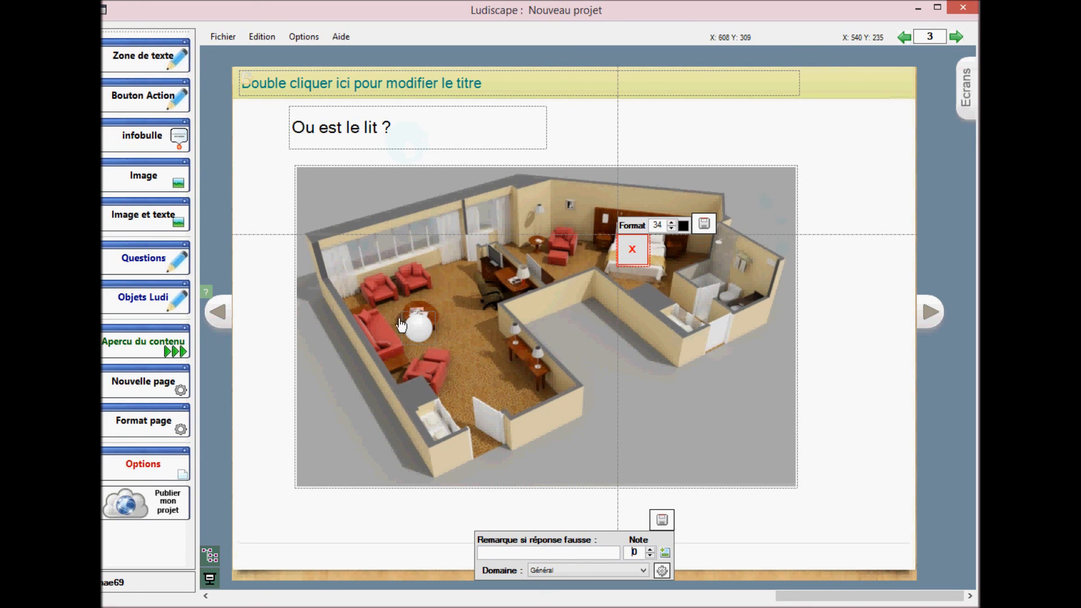
{"action": "left_click", "coordinate": [513, 552]}
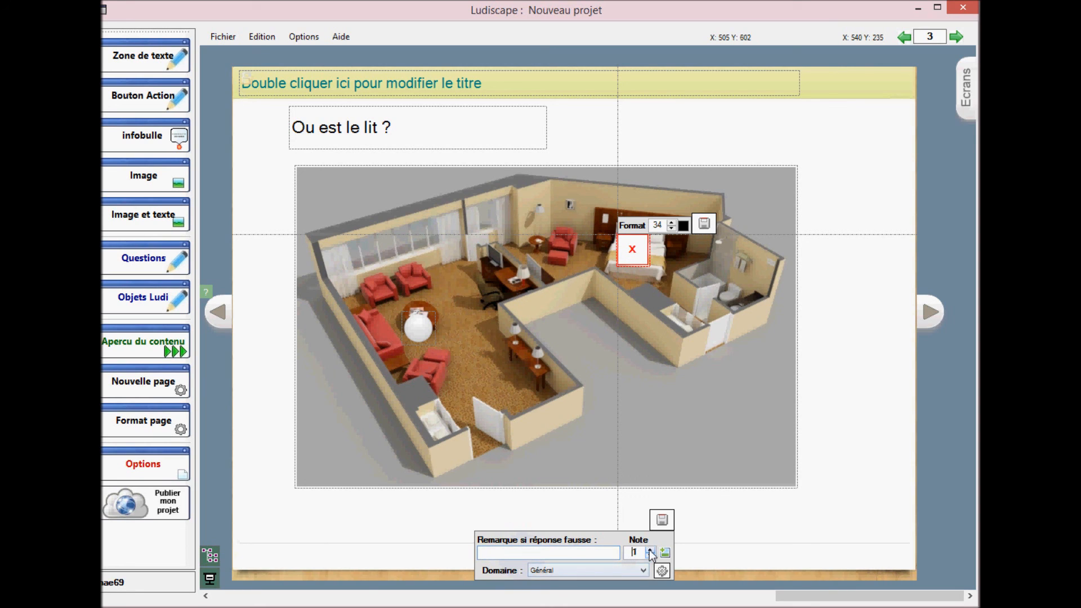
{"action": "left_click", "coordinate": [663, 519]}
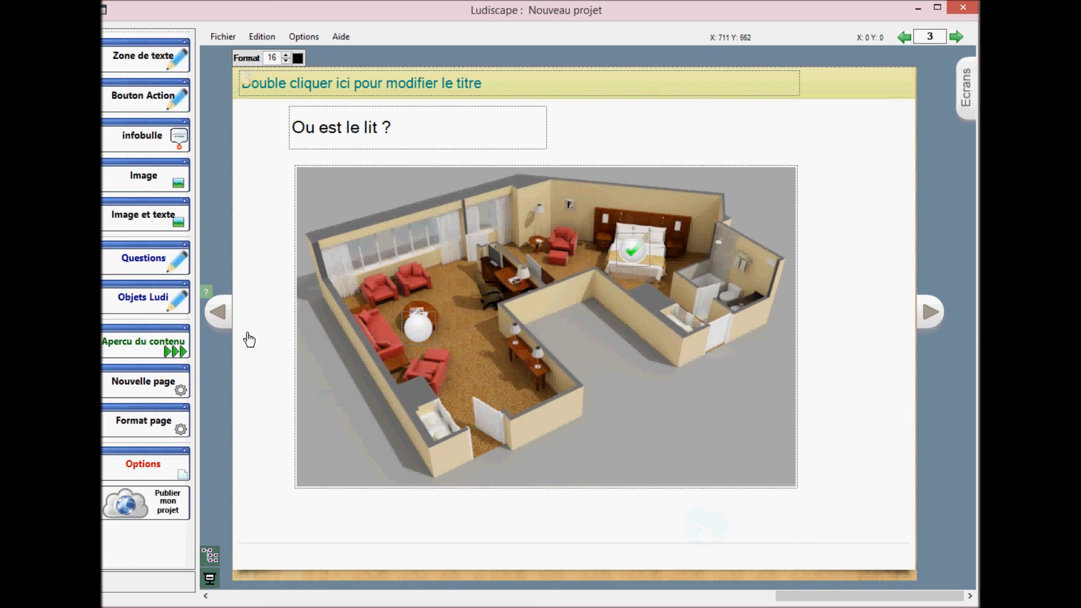
Return to the 6 + 13 = ? page at the start of the project.
{"action": "left_click", "coordinate": [223, 316]}
{"action": "left_click", "coordinate": [223, 316]}
{"action": "left_click", "coordinate": [223, 316]}
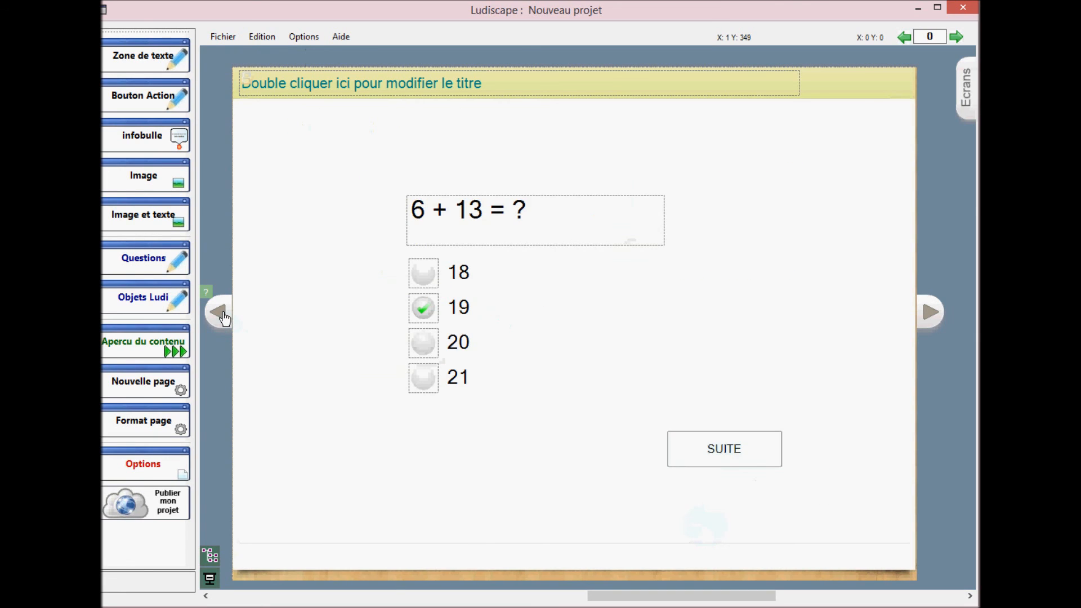
Mark answer 21 of the 6 + 13 = ? question as correct in addition to 19, and save the question.
{"action": "double_click", "coordinate": [464, 316]}
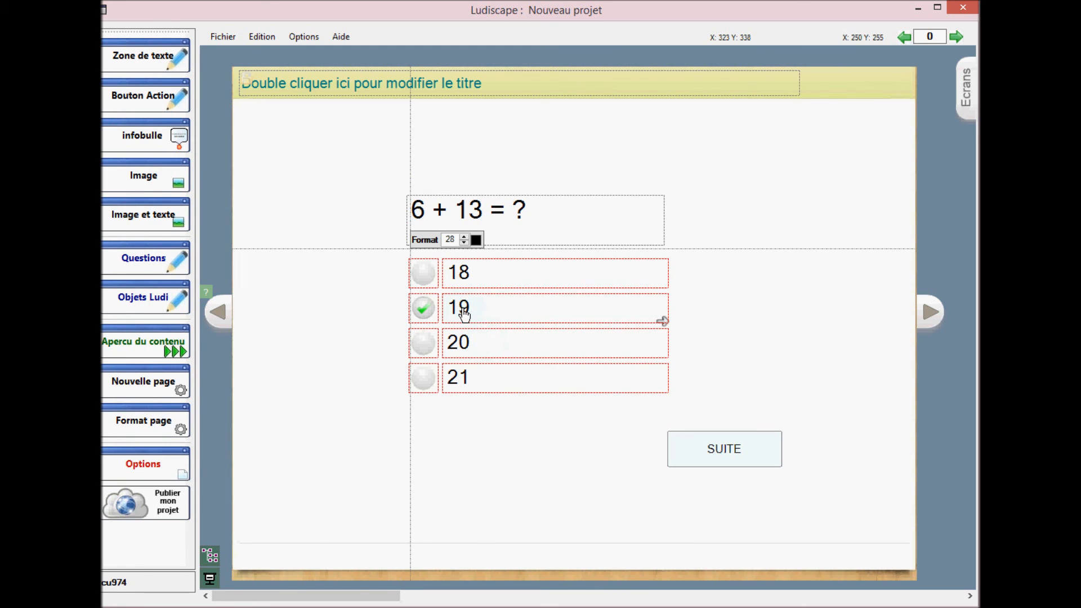
{"action": "left_click", "coordinate": [427, 383]}
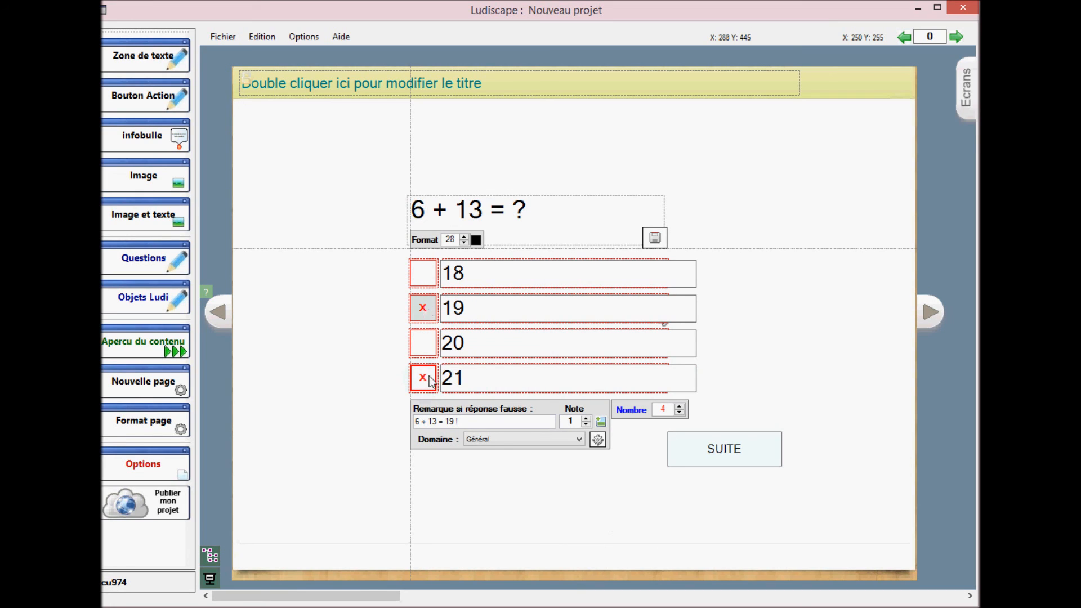
{"action": "left_click", "coordinate": [655, 238]}
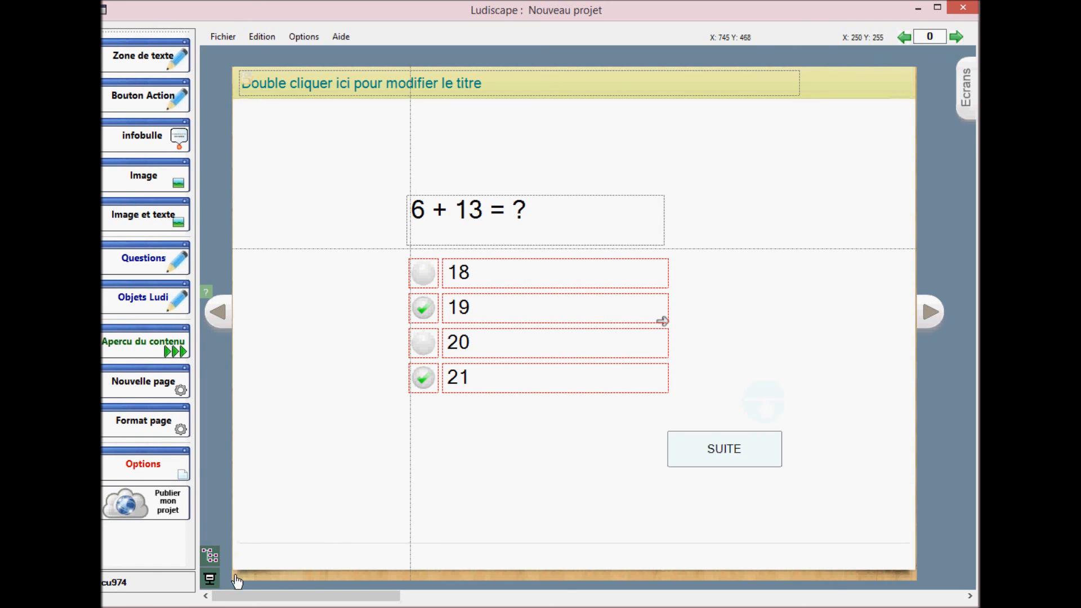
Preview the project, try selecting and clearing each answer of the 6 + 13 = ? question, continue to the following page, and close the preview.
{"action": "left_click", "coordinate": [210, 579]}
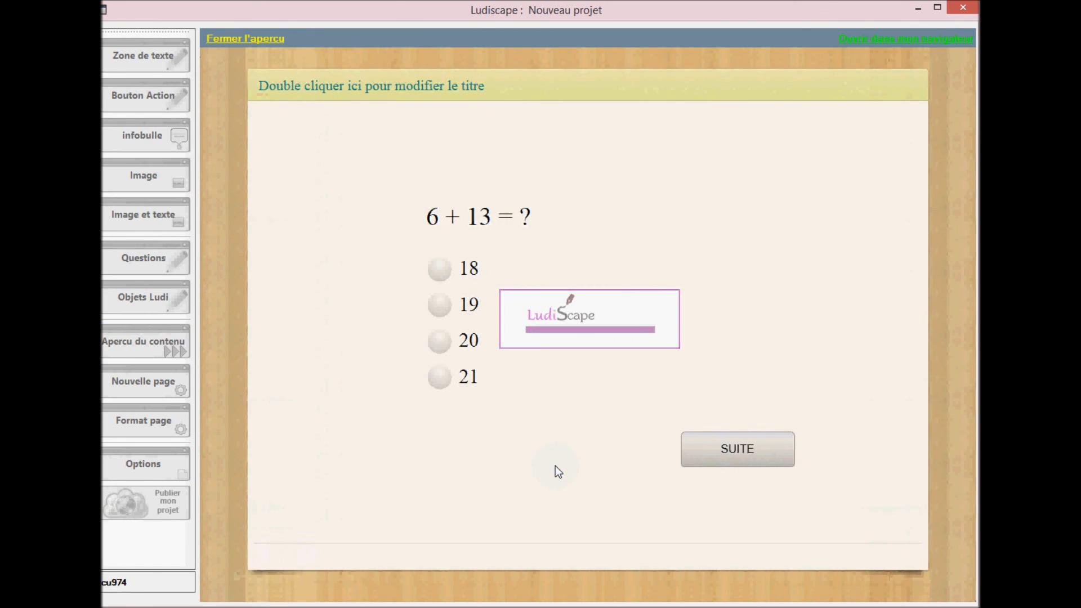
{"action": "left_click", "coordinate": [440, 271]}
{"action": "left_click", "coordinate": [439, 305]}
{"action": "left_click", "coordinate": [439, 340]}
{"action": "left_click", "coordinate": [444, 376]}
{"action": "left_click", "coordinate": [440, 340]}
{"action": "left_click", "coordinate": [439, 304]}
{"action": "left_click", "coordinate": [439, 268]}
{"action": "left_click", "coordinate": [442, 378]}
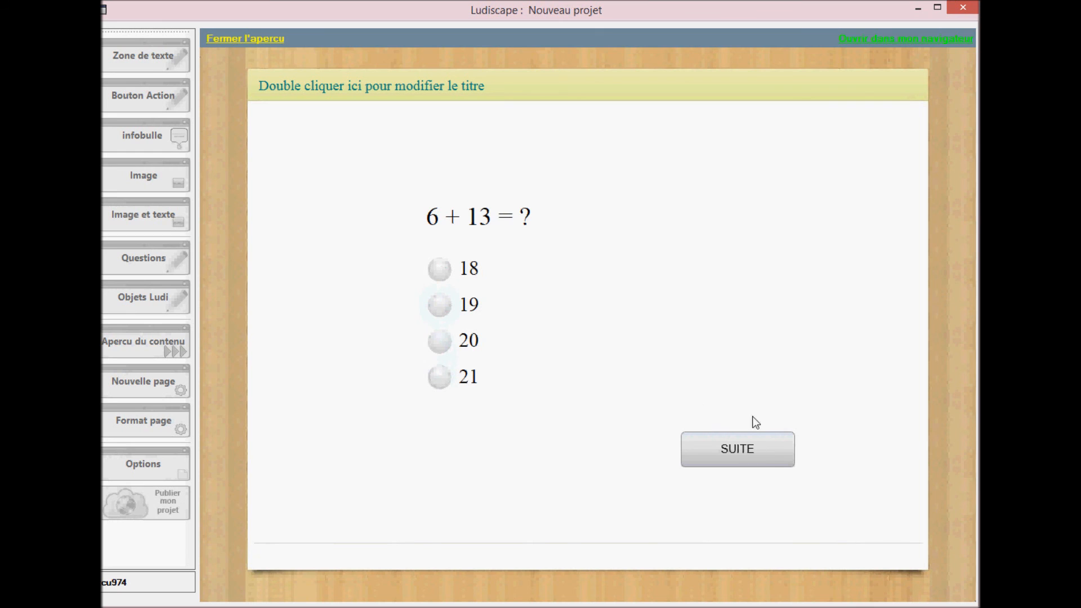
{"action": "left_click", "coordinate": [755, 457]}
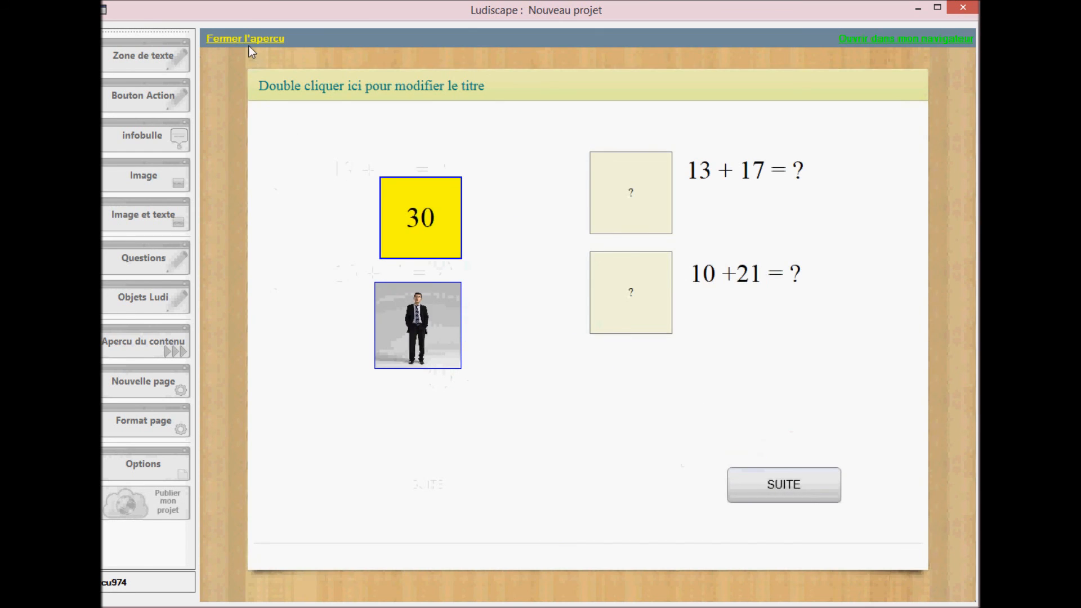
{"action": "left_click", "coordinate": [246, 39]}
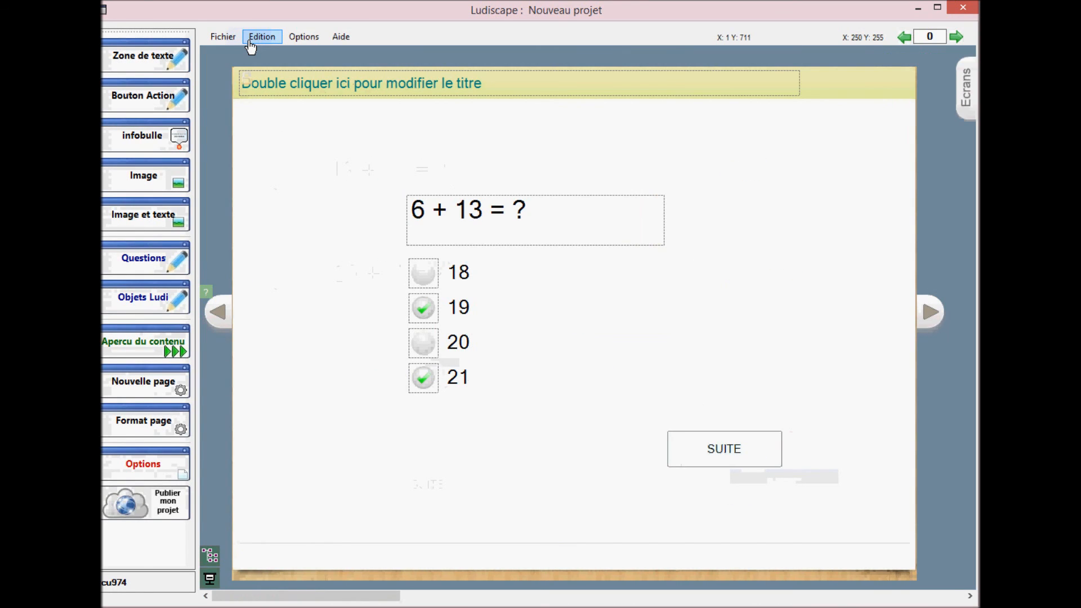